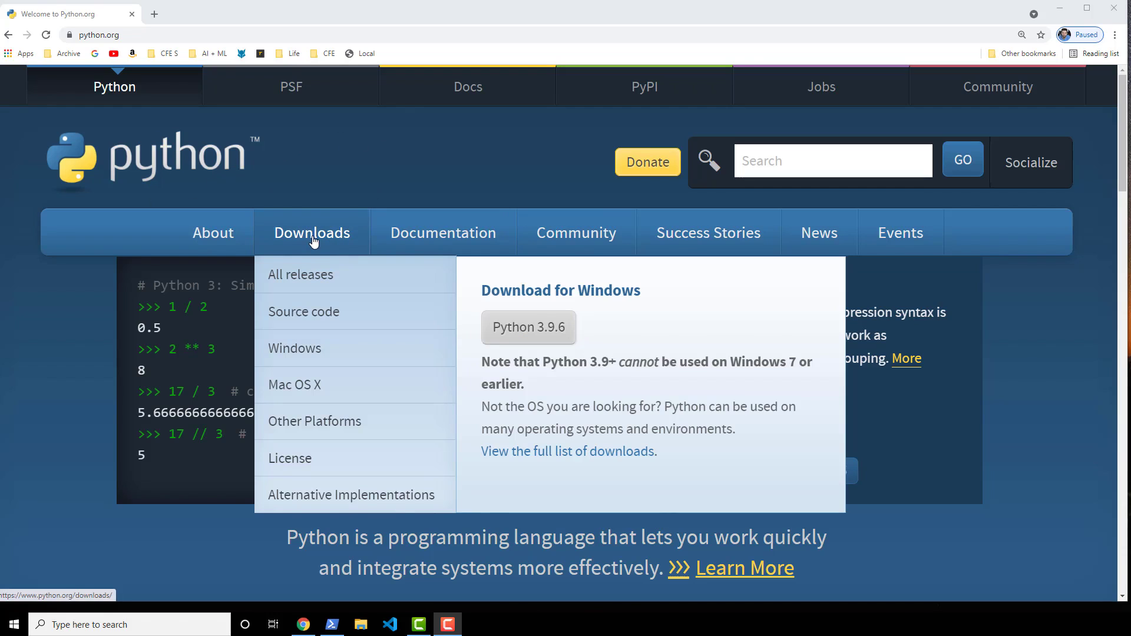
# Open the Python Releases for Windows page from the downloads section of python.org
pyautogui.click(313, 240)
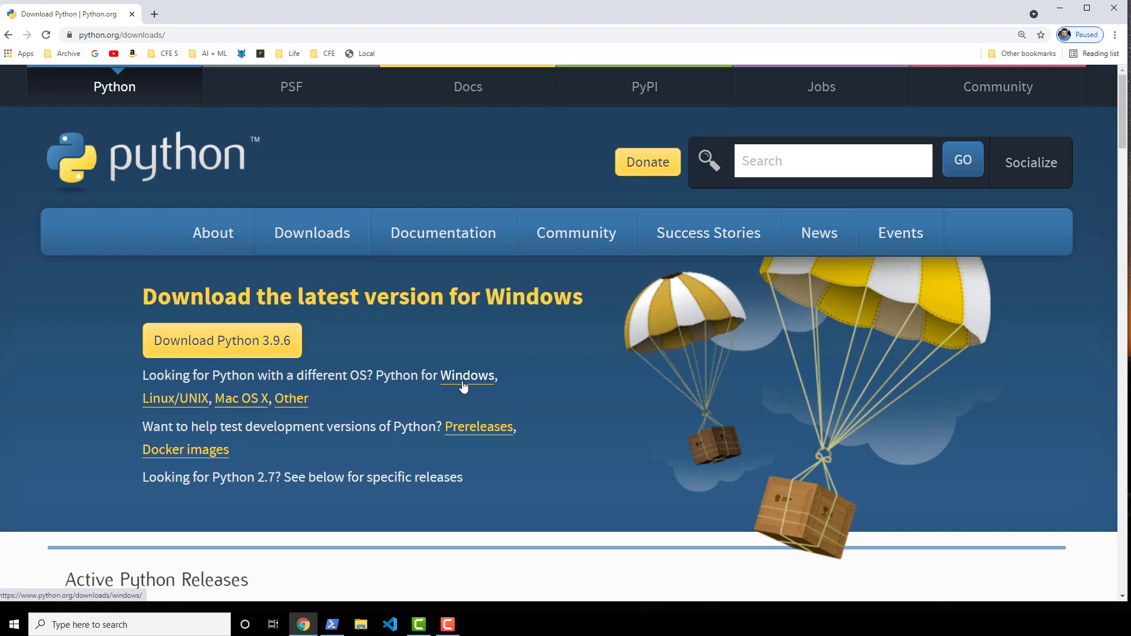
pyautogui.moveTo(330, 246)
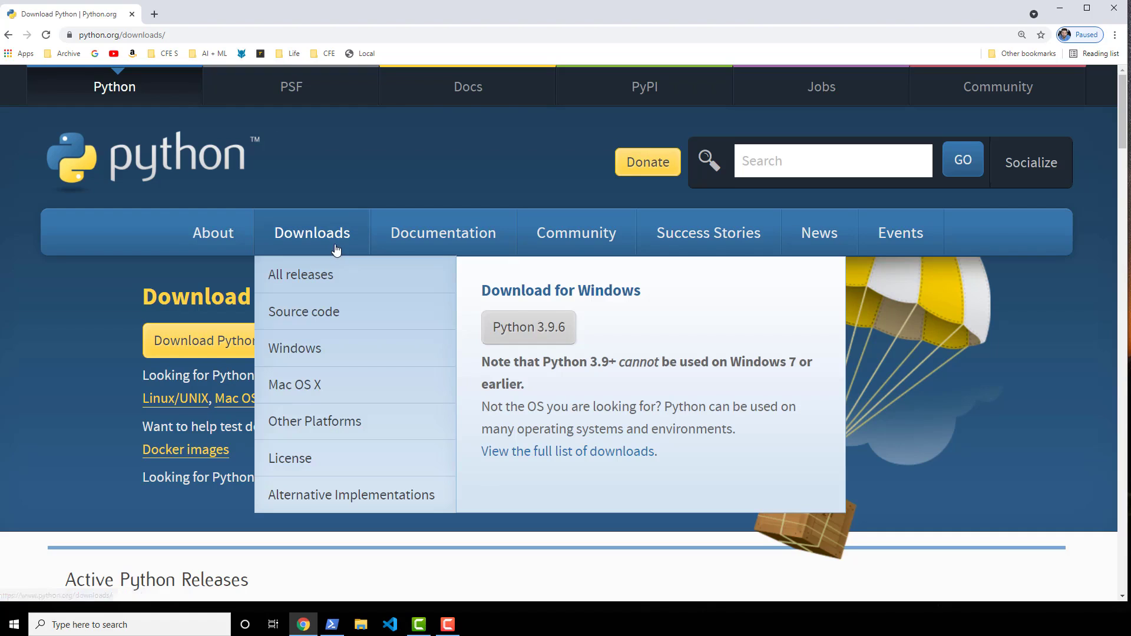
pyautogui.click(317, 364)
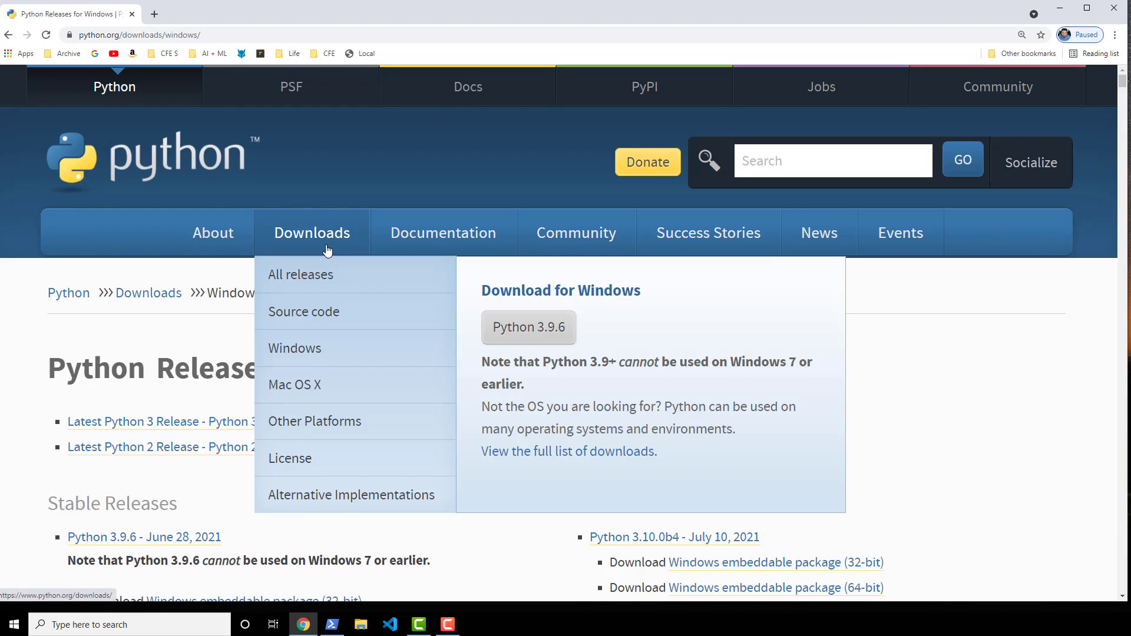
pyautogui.click(328, 249)
pyautogui.click(474, 375)
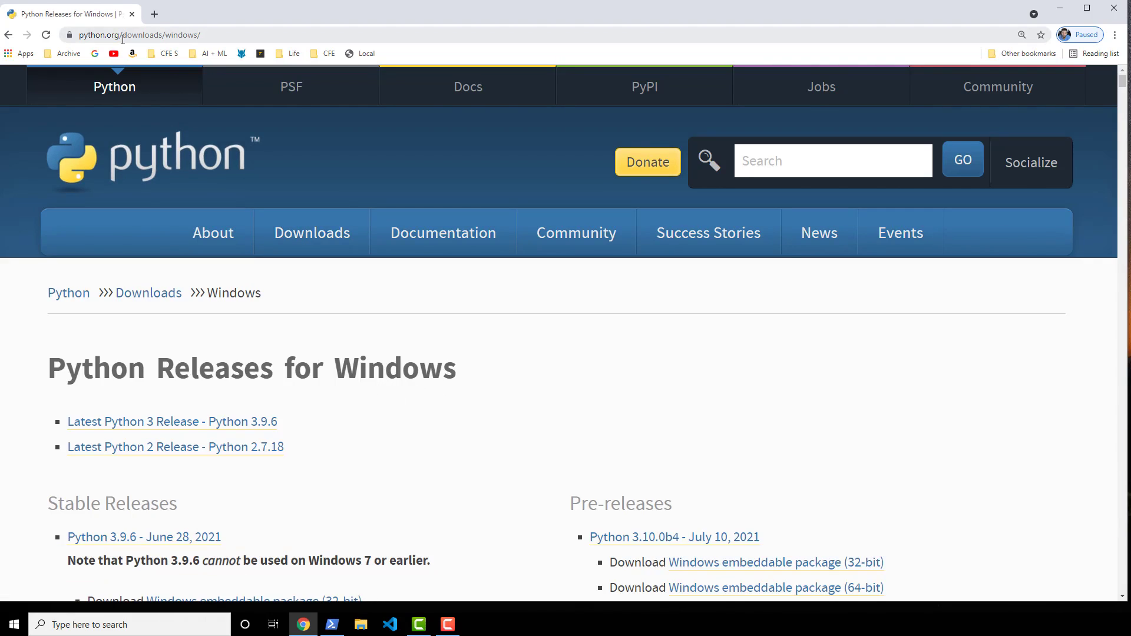
pyautogui.scroll(-2, 404, 441)
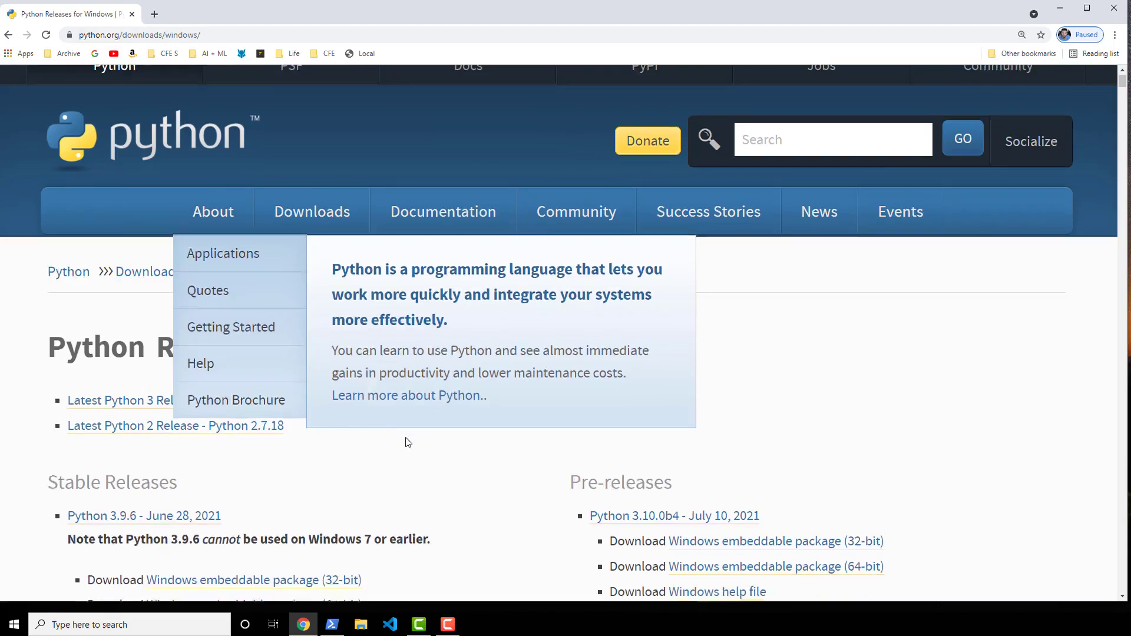
pyautogui.scroll(2, 419, 451)
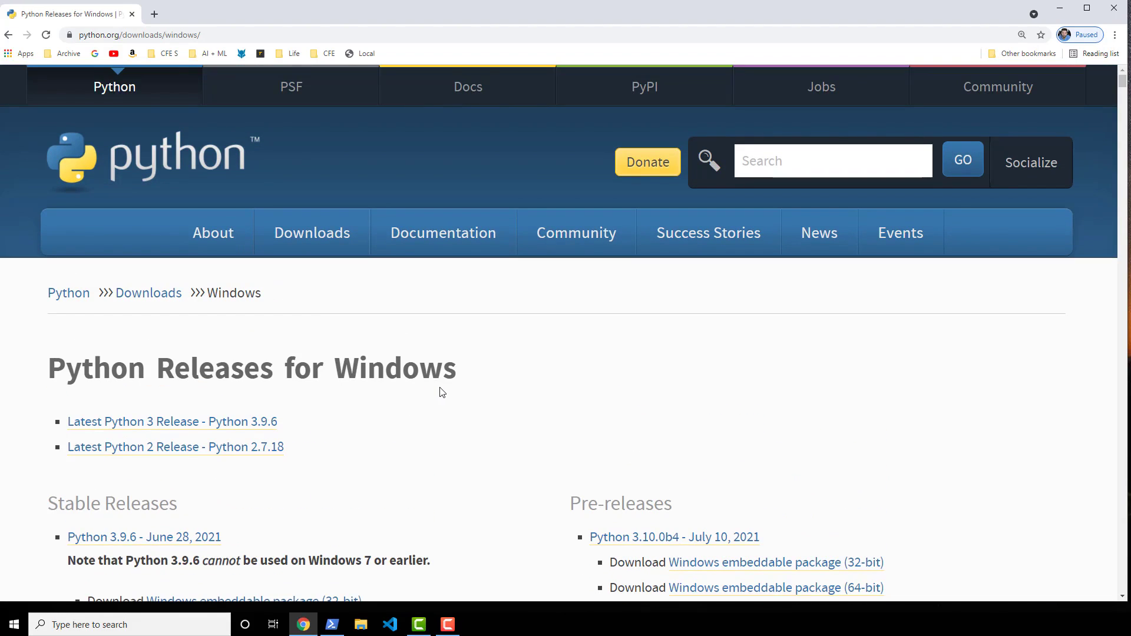
# Search the Windows releases page for "3.6" and inspect the first matching release
pyautogui.hotkey('ctrl', 'f')
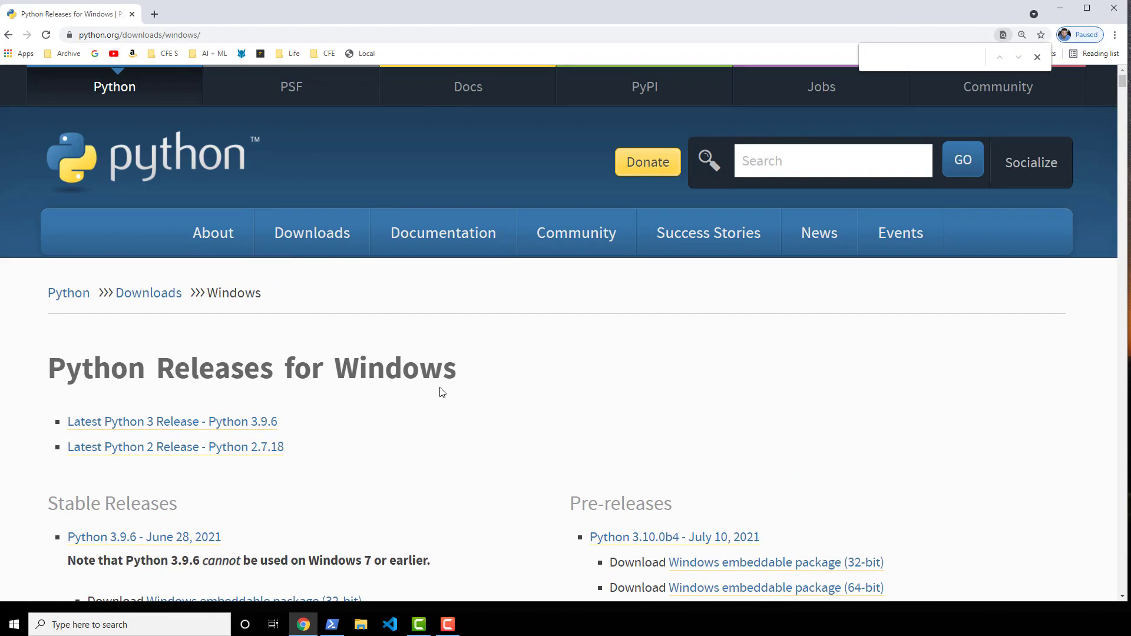
pyautogui.write('3.6')
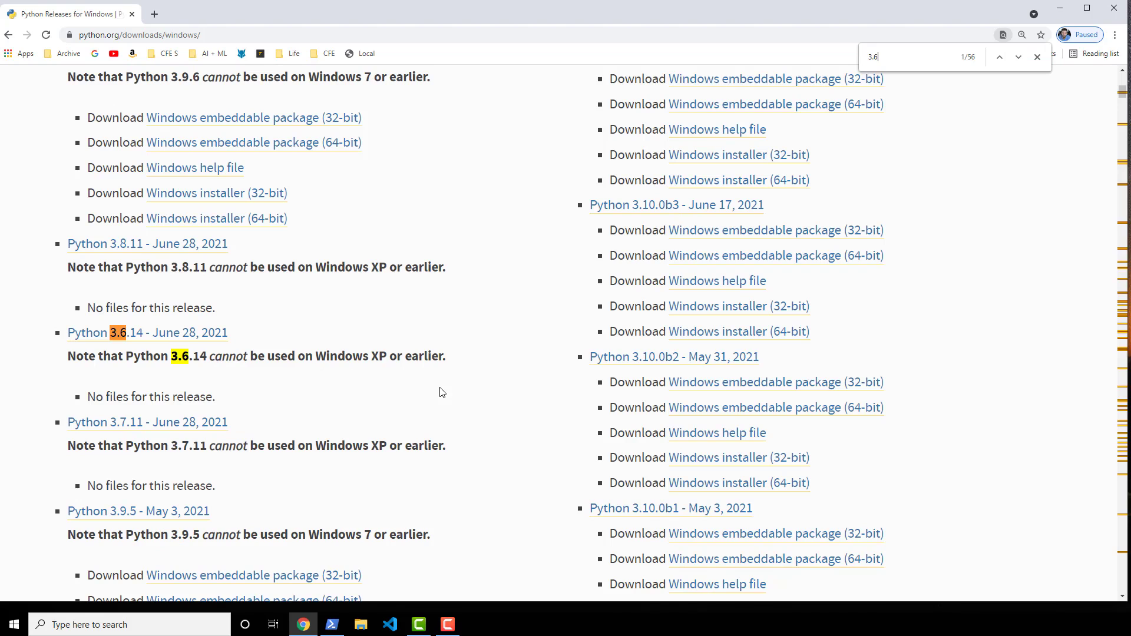
pyautogui.press('super+plus')
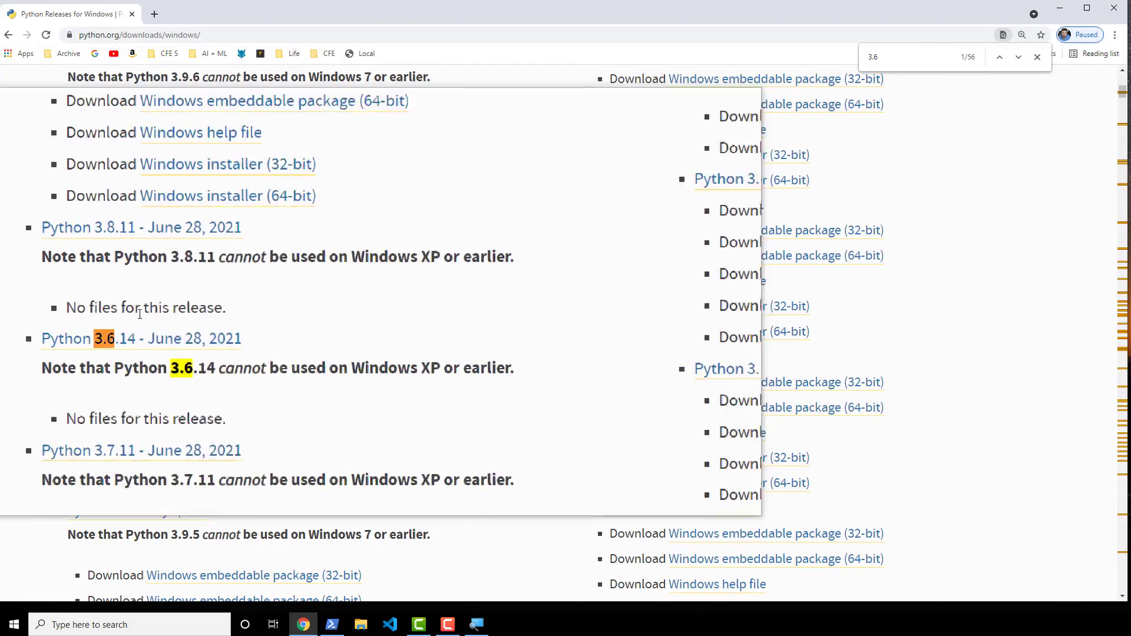
pyautogui.press('super+Escape')
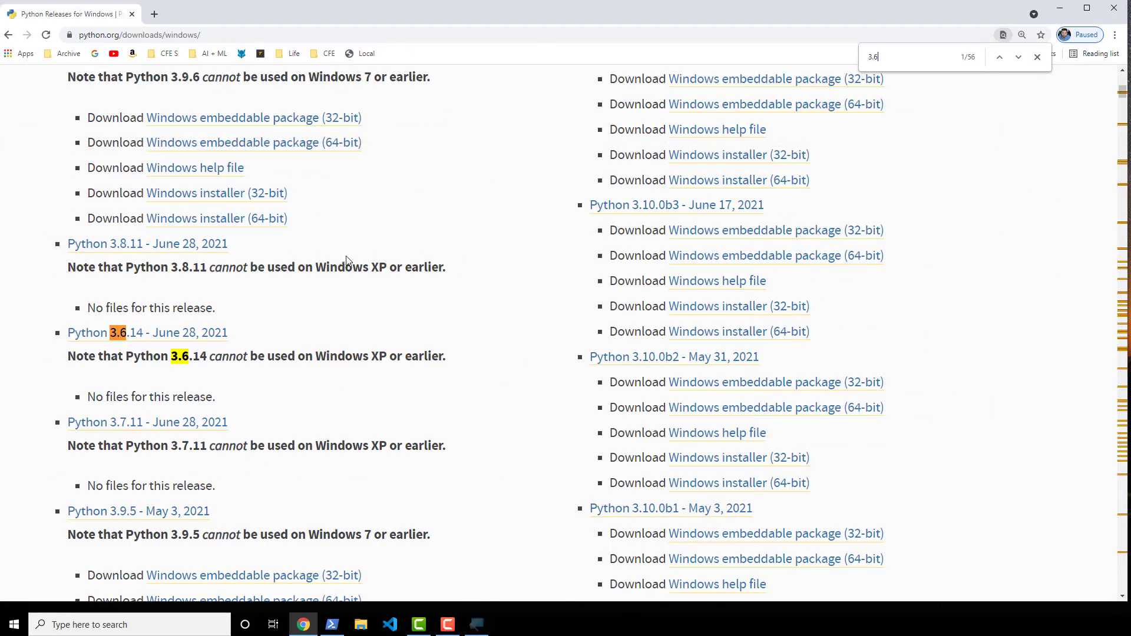
pyautogui.scroll(-2, 346, 343)
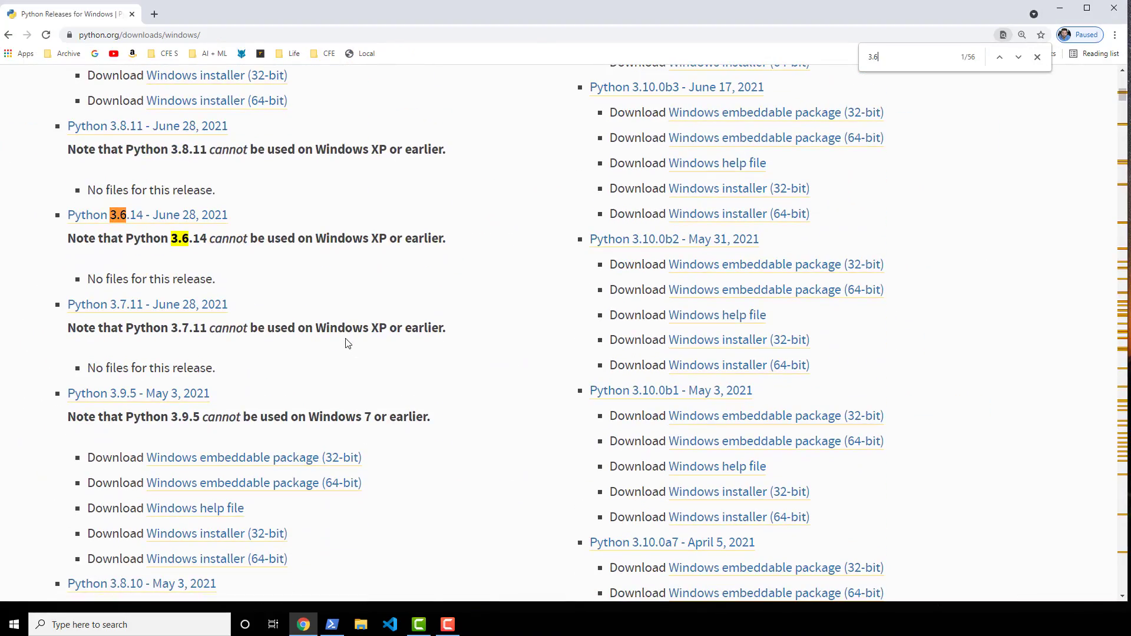
# Step through the "3.6" matches to the Python 3.6.8 release dated Dec. 24, 2018
pyautogui.click(1018, 57)
pyautogui.click(1018, 57)
pyautogui.click(1018, 56)
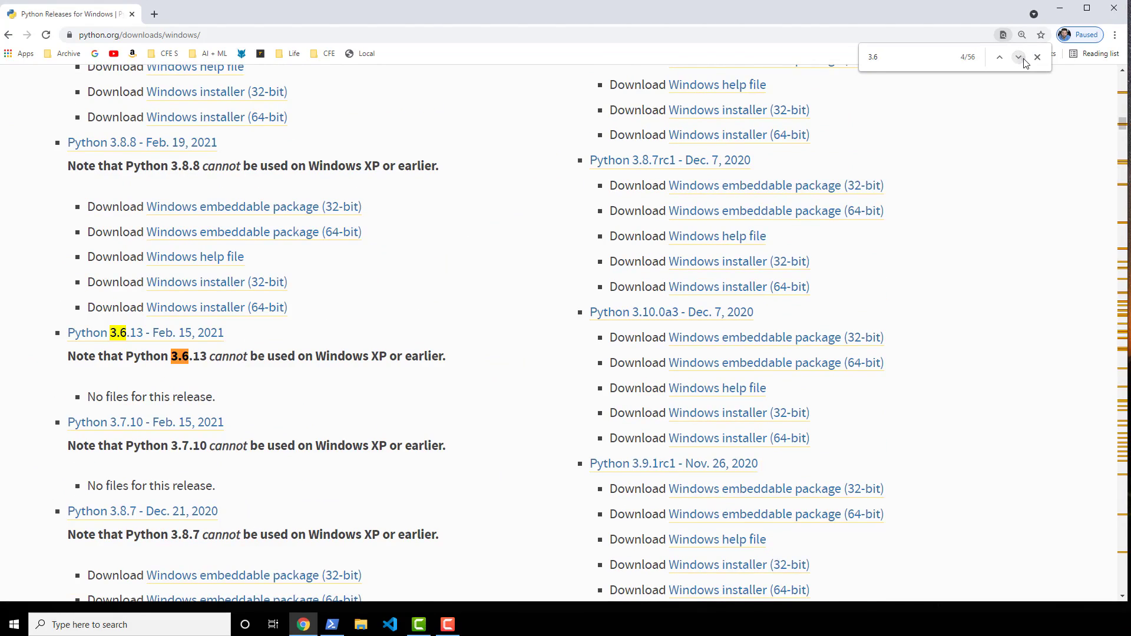
pyautogui.click(1018, 56)
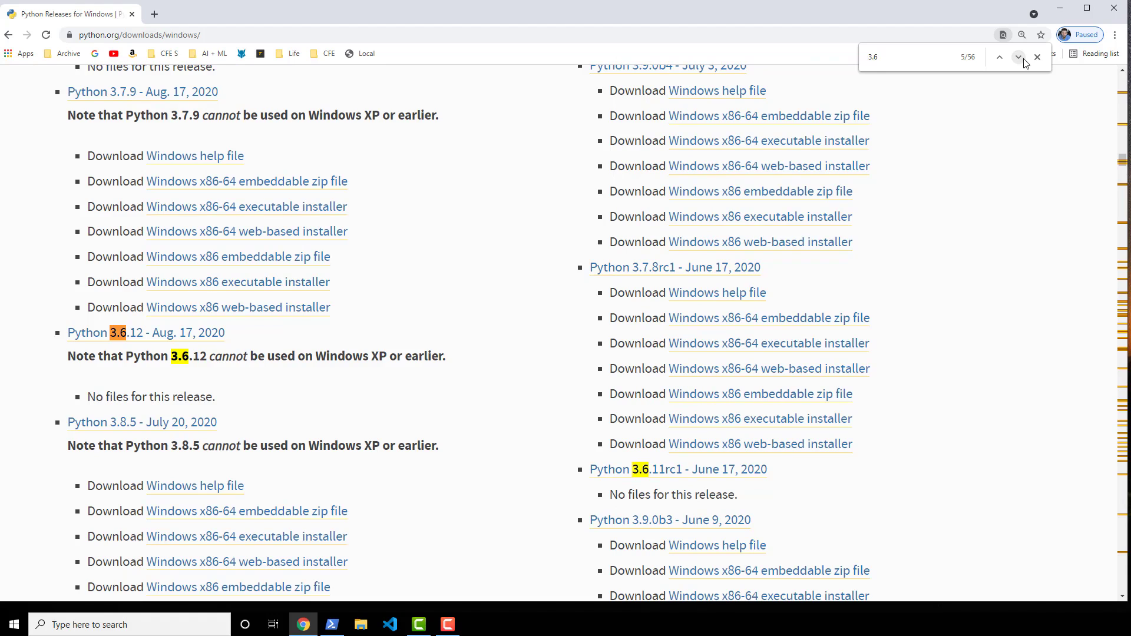
pyautogui.click(1023, 60)
pyautogui.click(1024, 61)
pyautogui.click(1023, 61)
pyautogui.click(1023, 61)
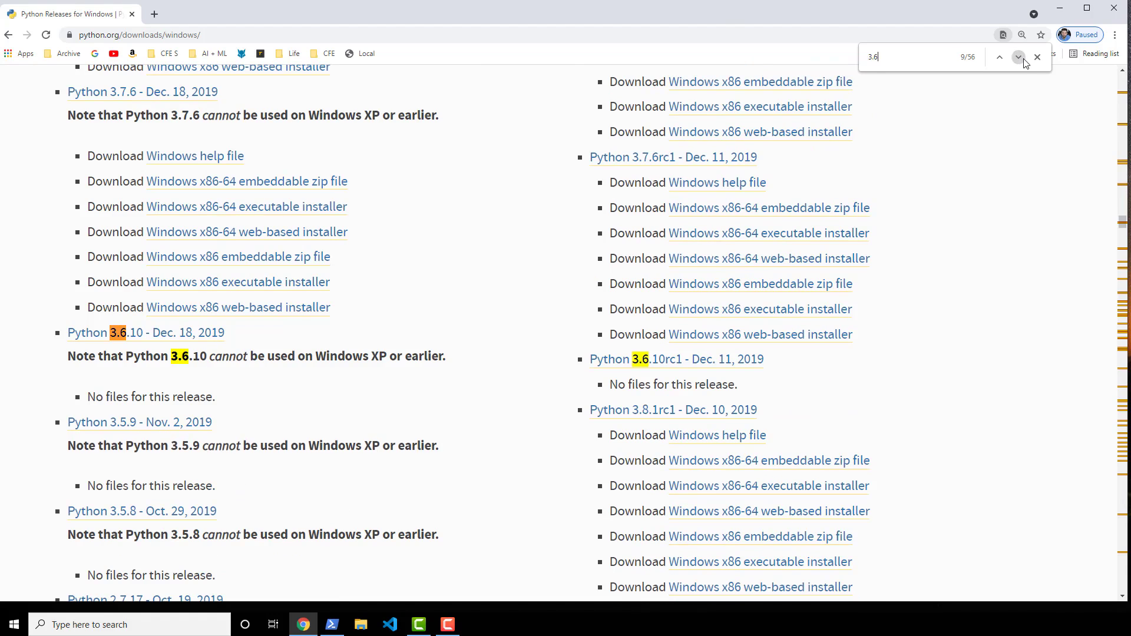
pyautogui.click(1023, 60)
pyautogui.click(1024, 61)
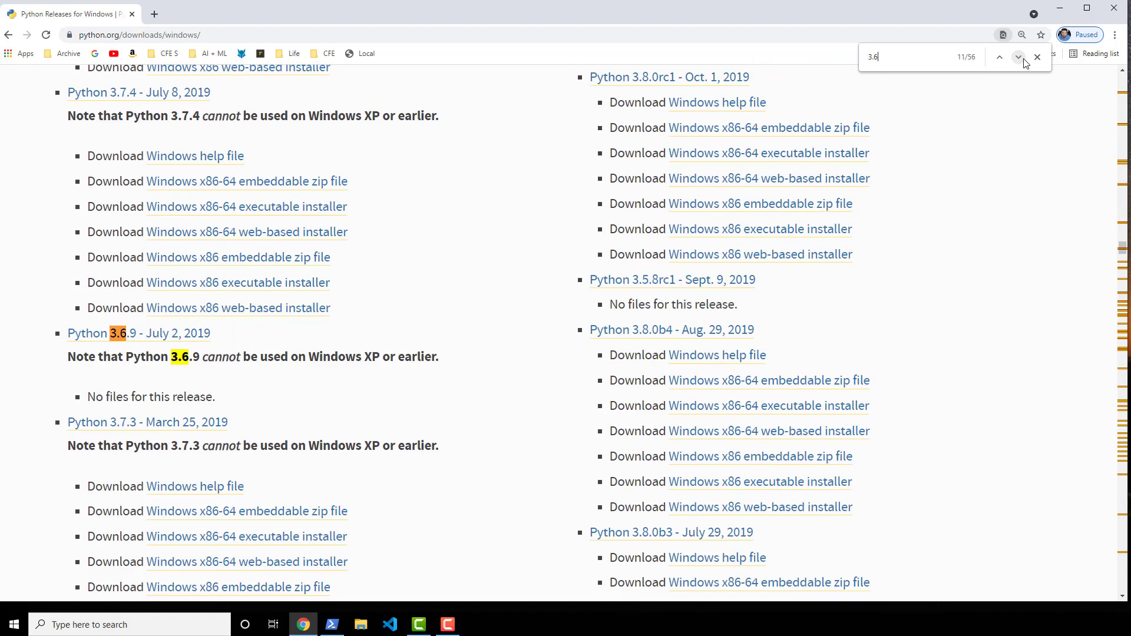
pyautogui.click(1024, 61)
pyautogui.click(1024, 61)
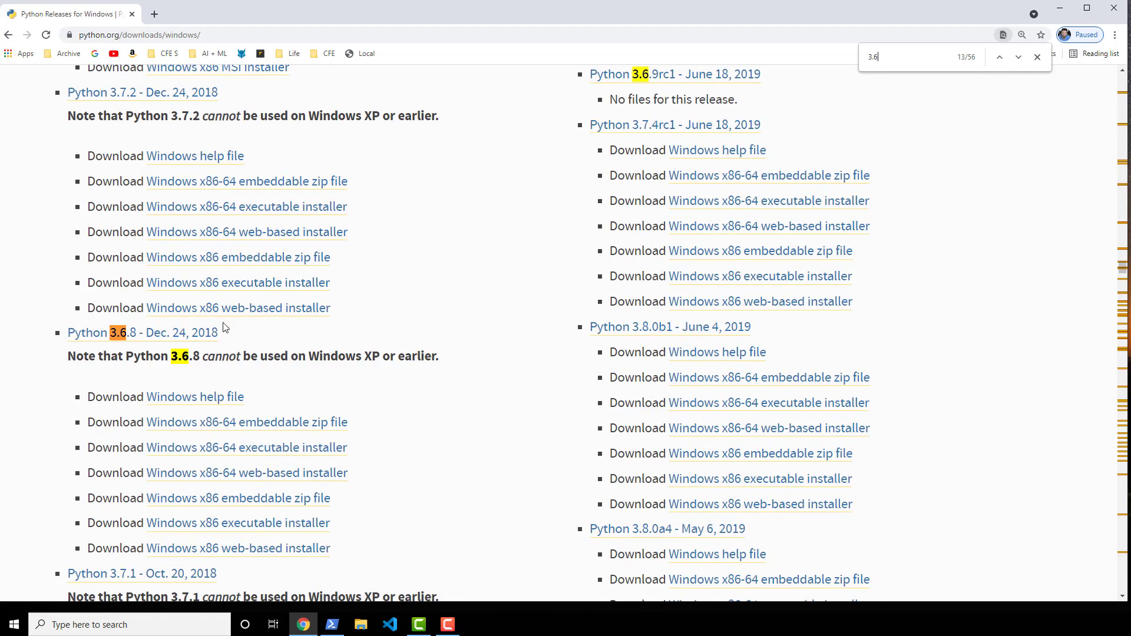
# Highlight the Python 3.6.8 release title and locate its Windows x86-64 executable installer link
pyautogui.scroll(-1, 202, 347)
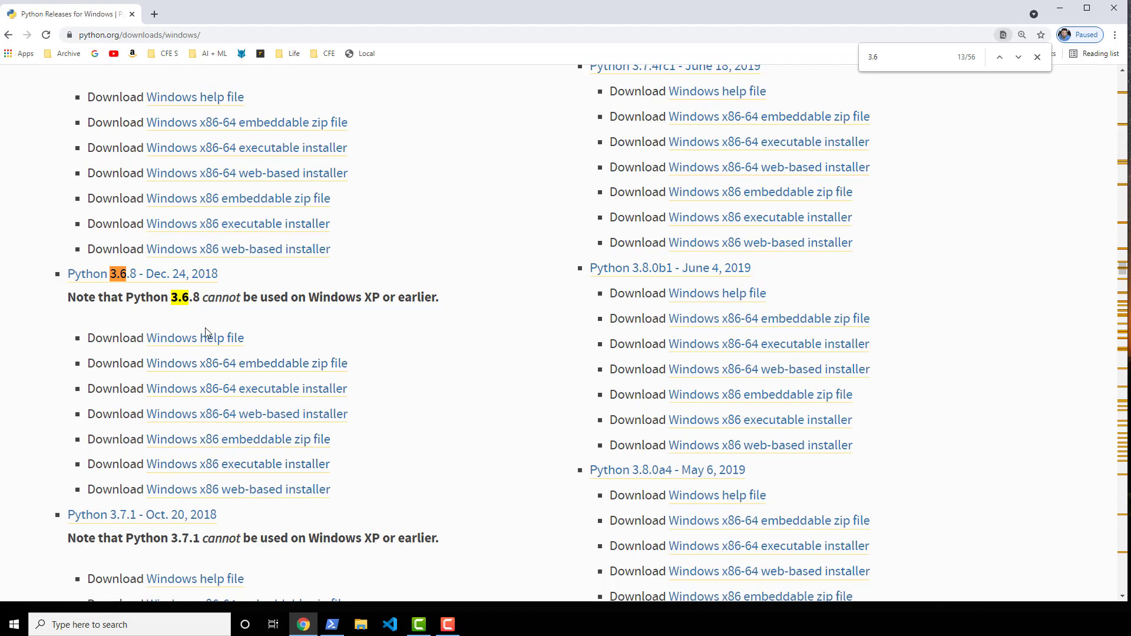
pyautogui.tripleClick(232, 277)
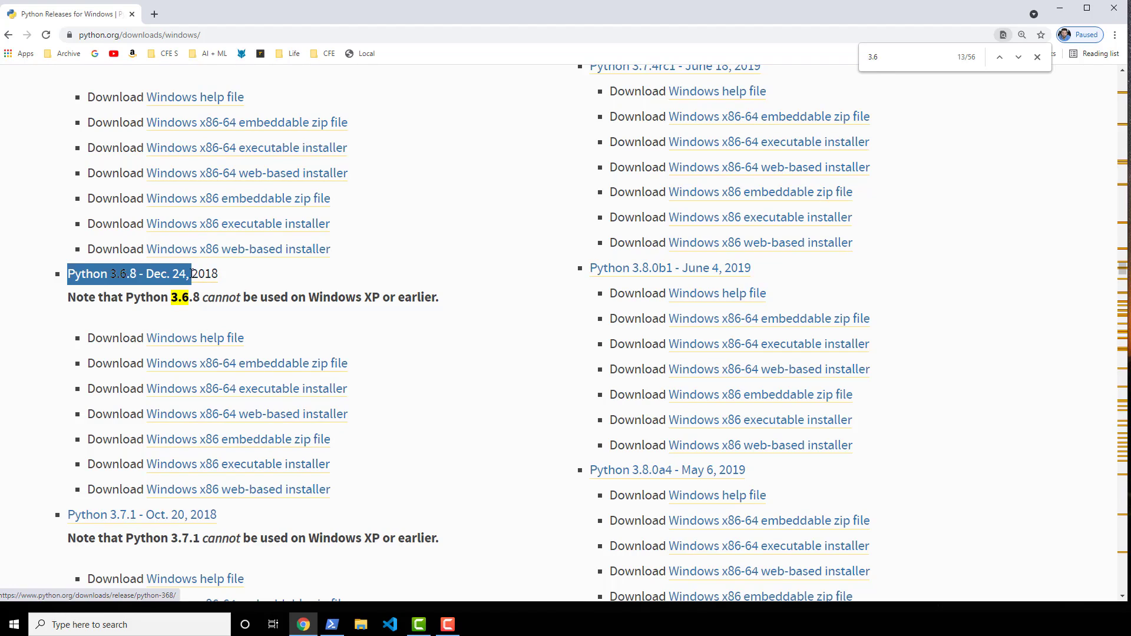
pyautogui.click(231, 278)
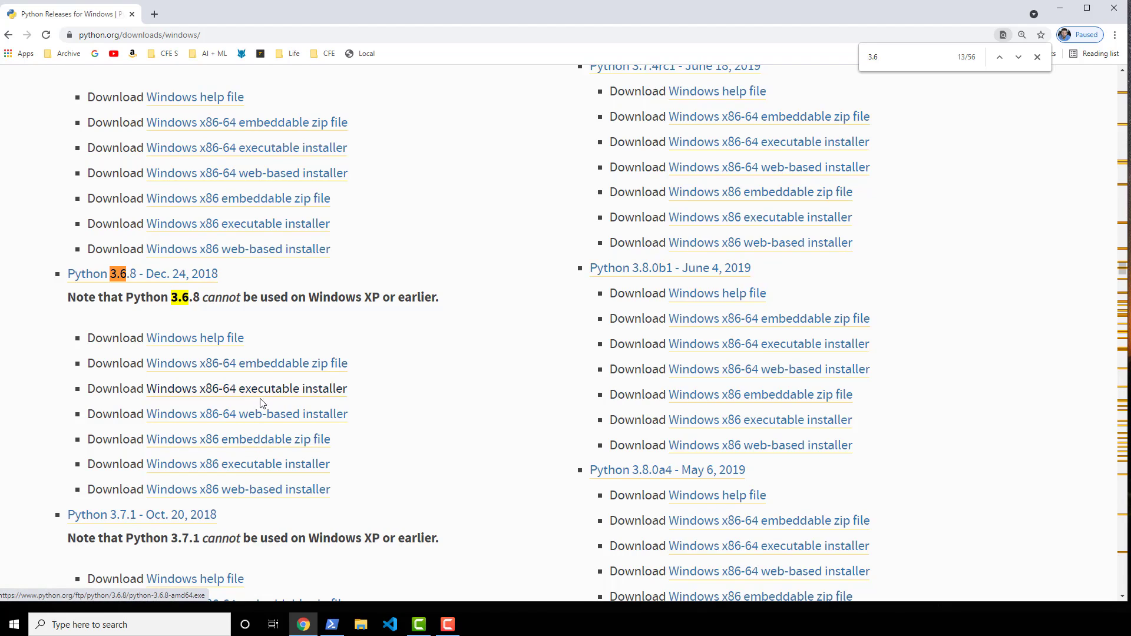
pyautogui.click(282, 389)
# Browse the other stable releases above Python 3.6.8 to compare which ones offer Windows installer files
pyautogui.scroll(20, 433, 393)
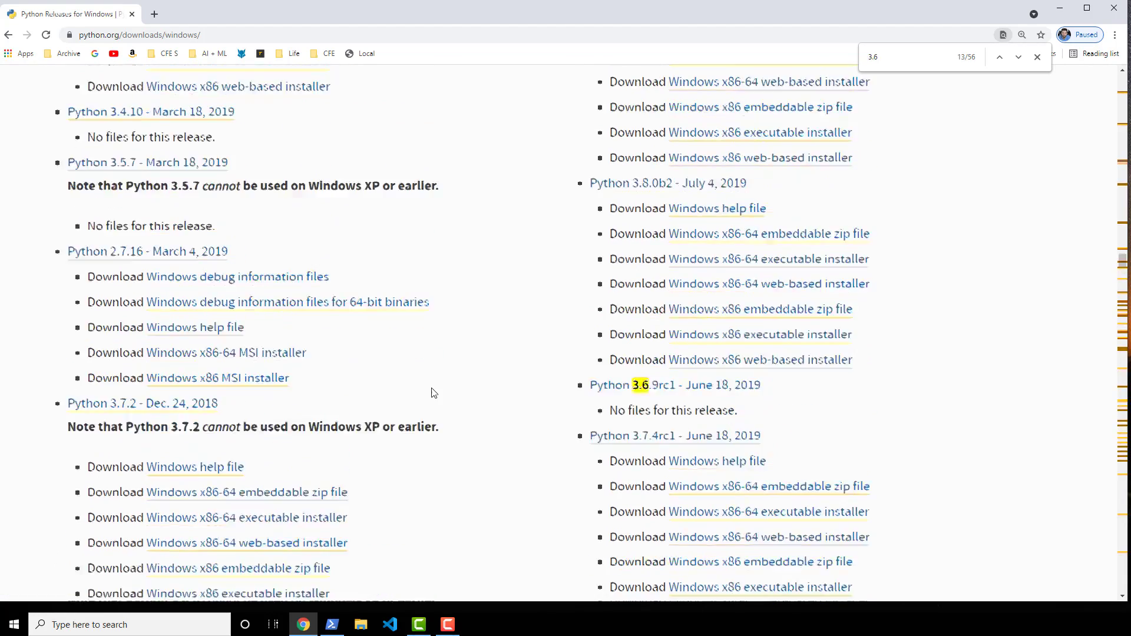
pyautogui.scroll(20, 420, 361)
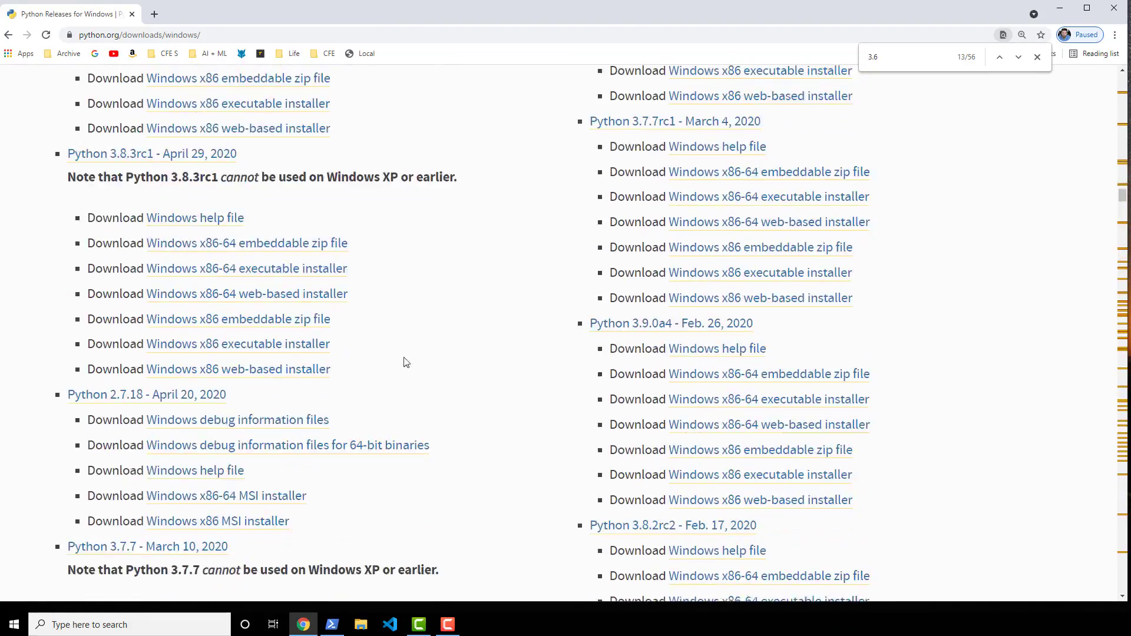
pyautogui.scroll(20, 385, 373)
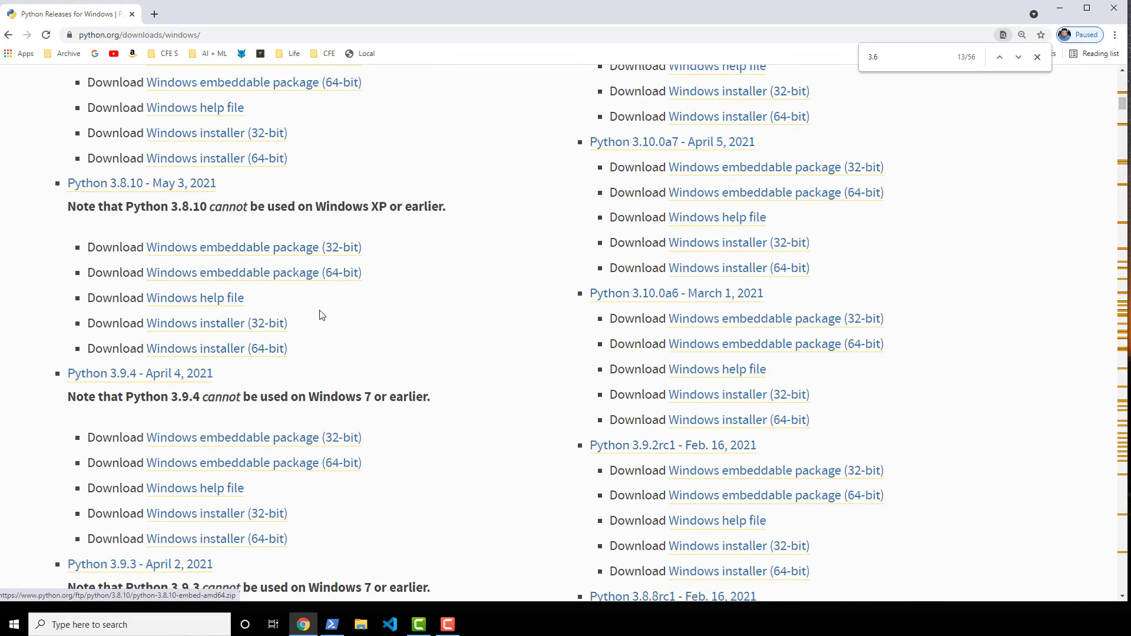
pyautogui.scroll(-15, 321, 316)
pyautogui.scroll(-20, 337, 312)
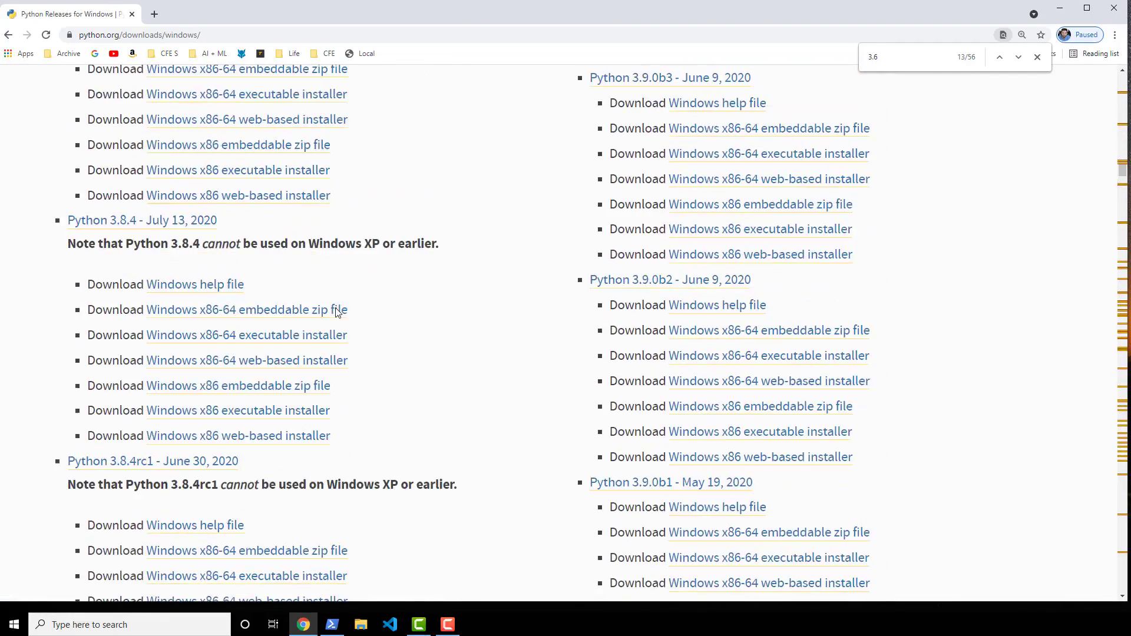
pyautogui.scroll(-3, 353, 312)
pyautogui.scroll(1, 371, 313)
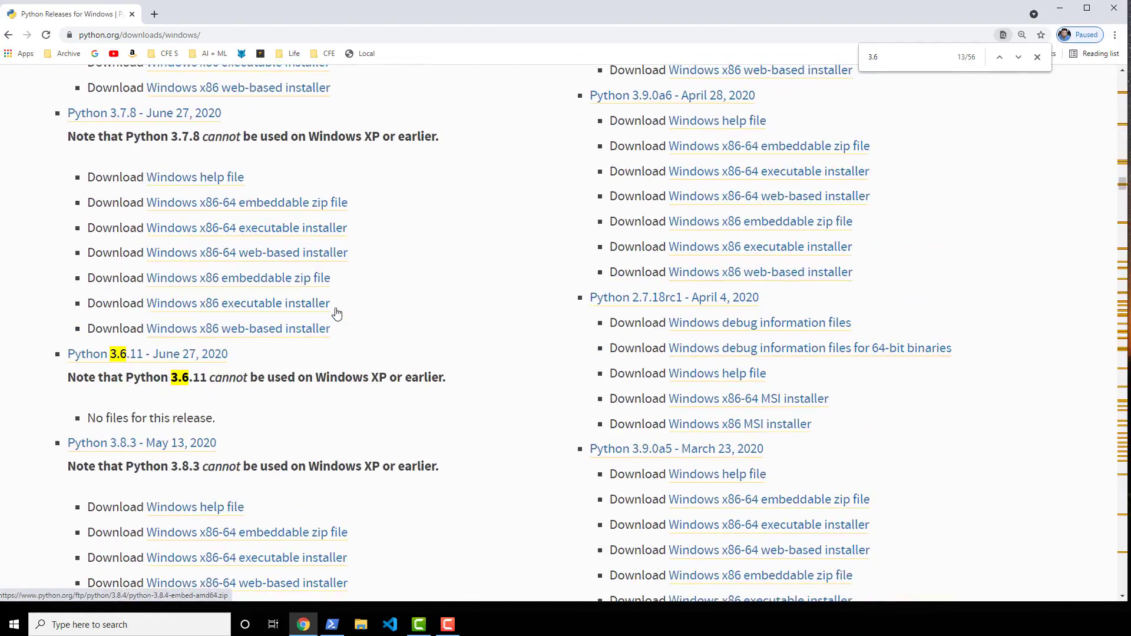
pyautogui.scroll(-4, 198, 165)
pyautogui.scroll(-15, 198, 165)
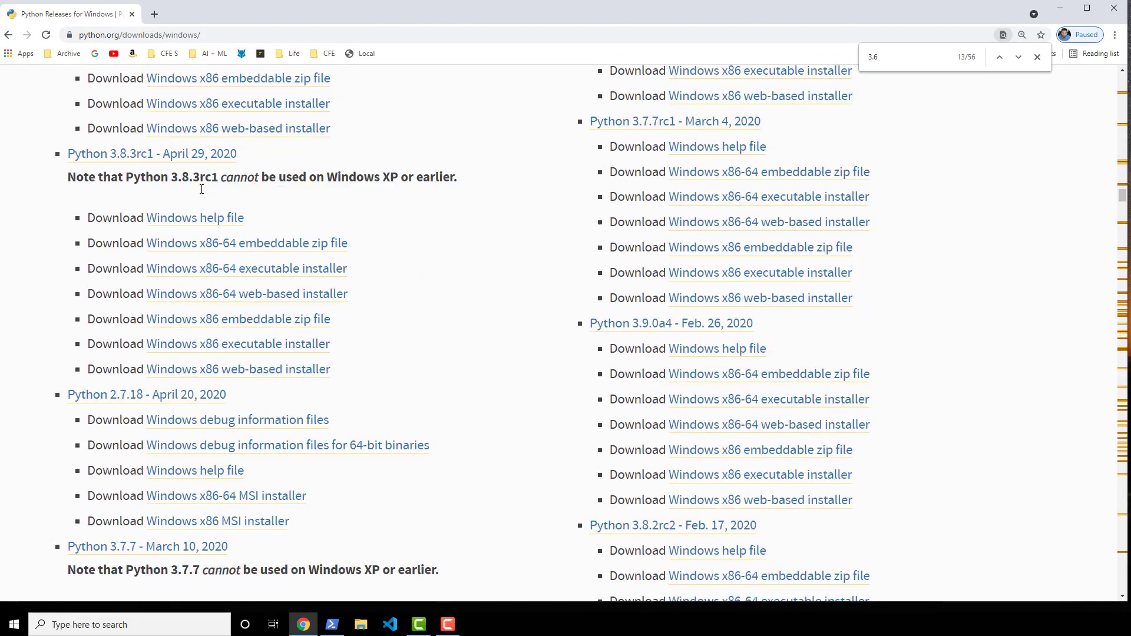
pyautogui.scroll(-12, 200, 193)
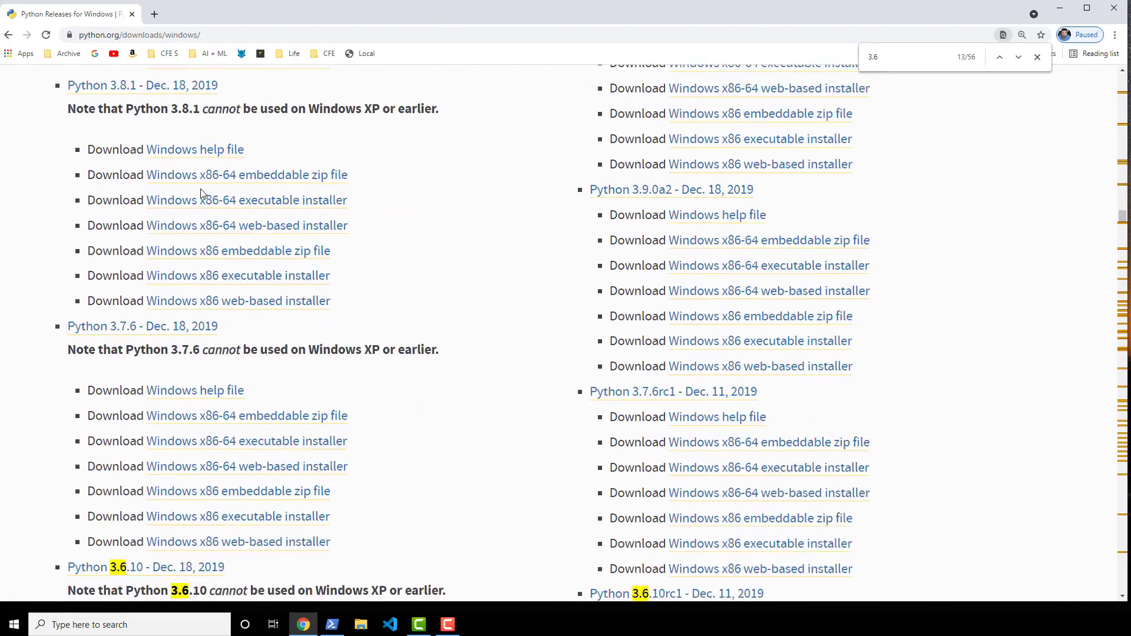
pyautogui.scroll(-4, 202, 233)
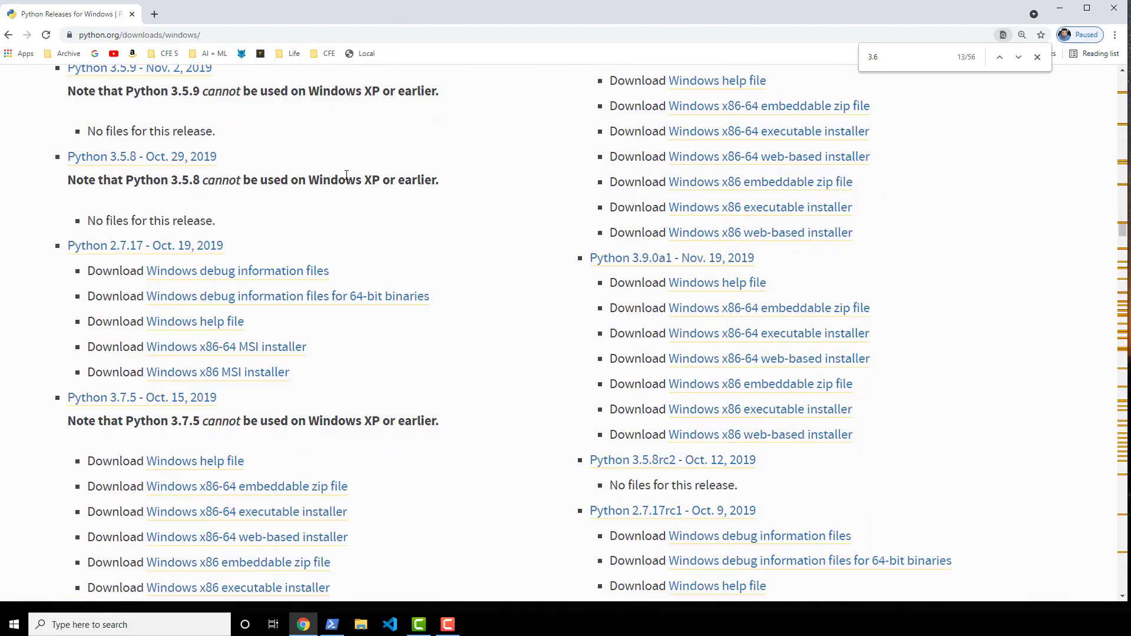
# Narrow the page search to "3.6.8" and return to that release's list of Windows downloads
pyautogui.write('.')
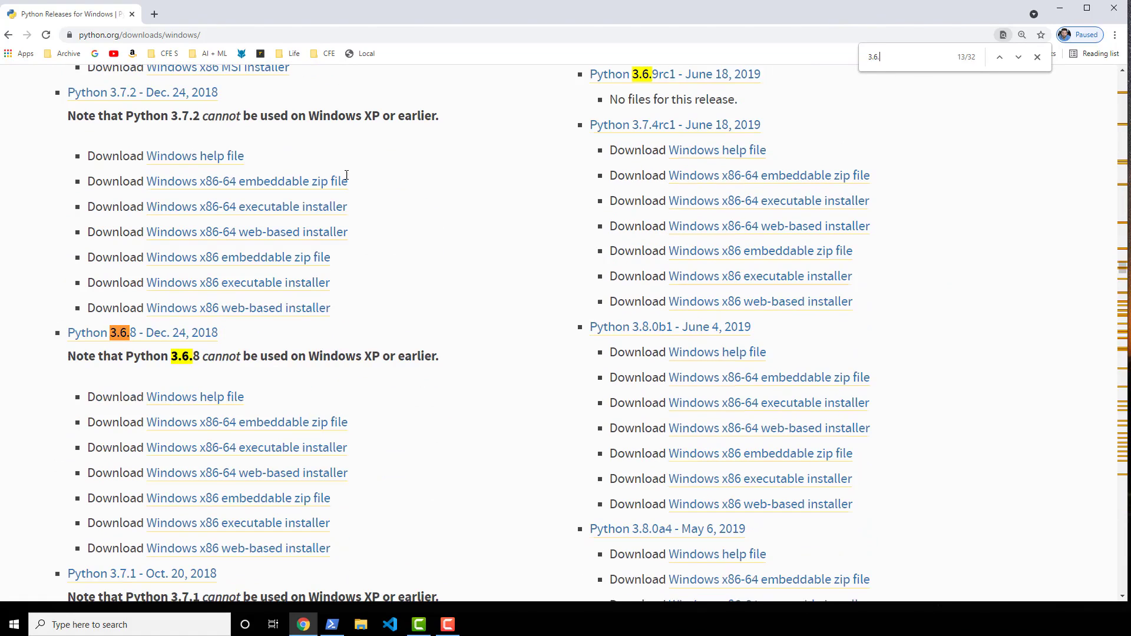
pyautogui.write('8')
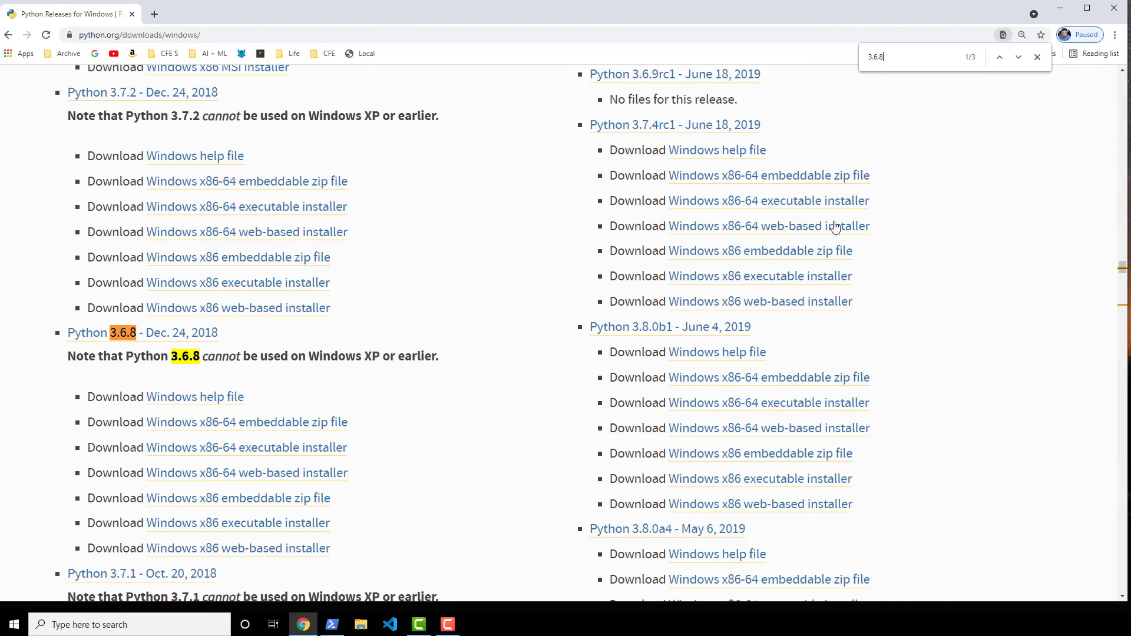
pyautogui.scroll(-2, 262, 323)
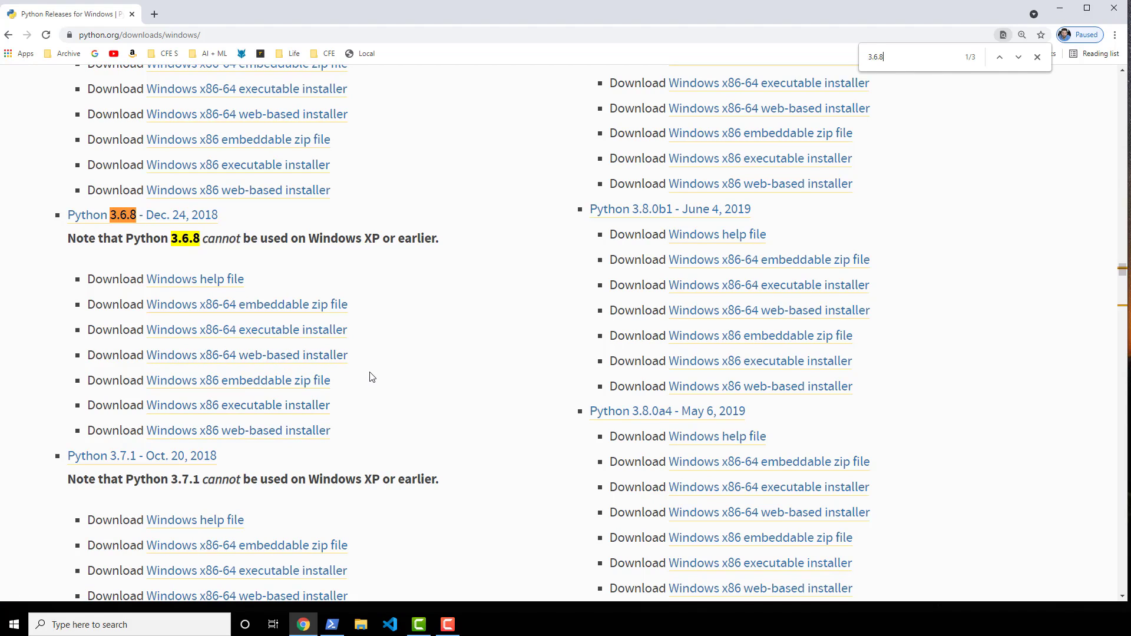
# Open the About page in the Windows system settings and highlight the System type value under Device specifications
pyautogui.press('super')
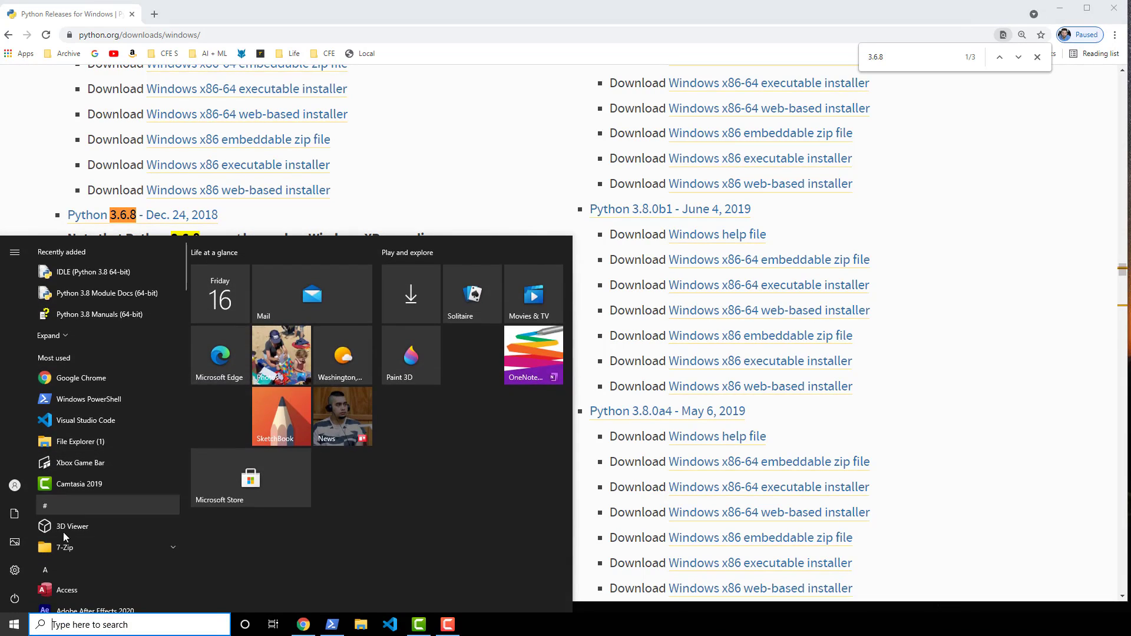
pyautogui.click(18, 571)
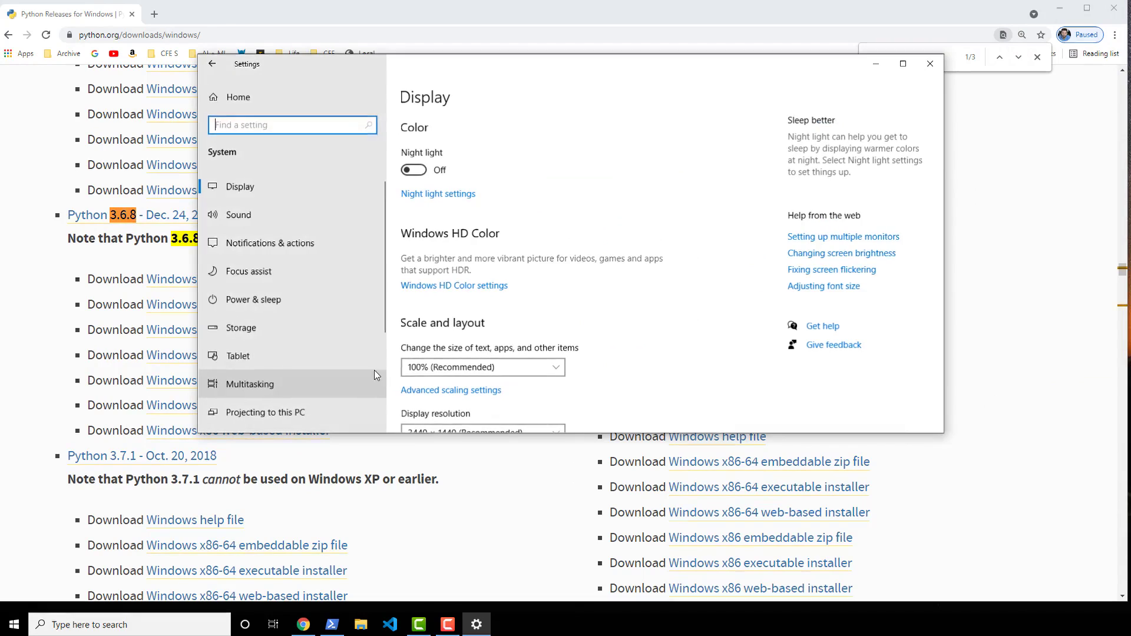
pyautogui.scroll(-2, 322, 336)
pyautogui.scroll(-1, 321, 340)
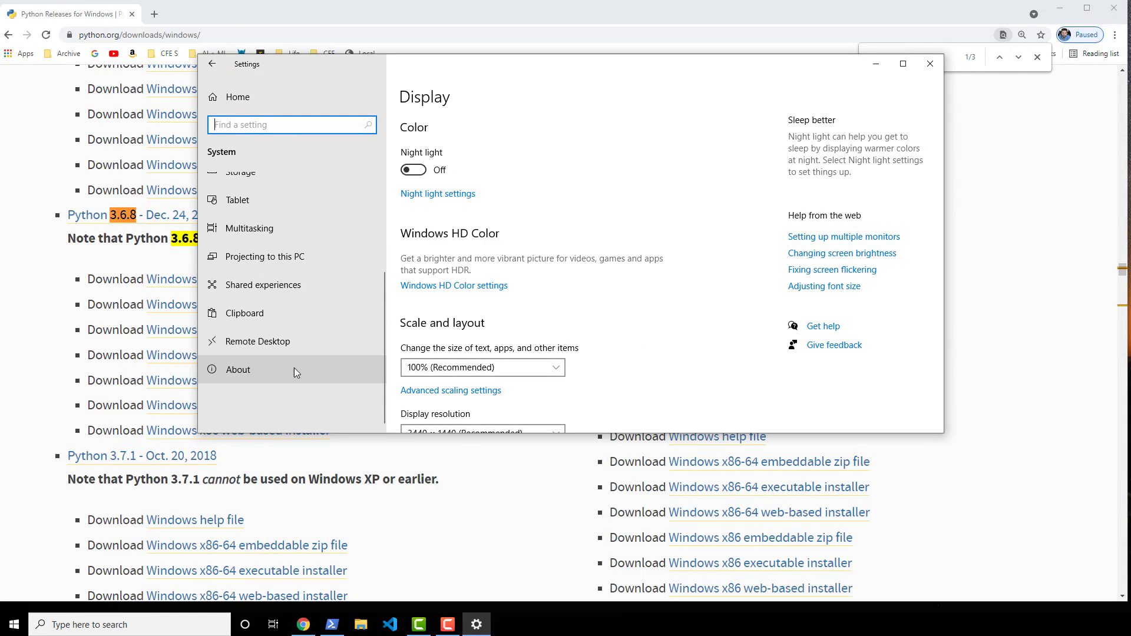
pyautogui.click(252, 367)
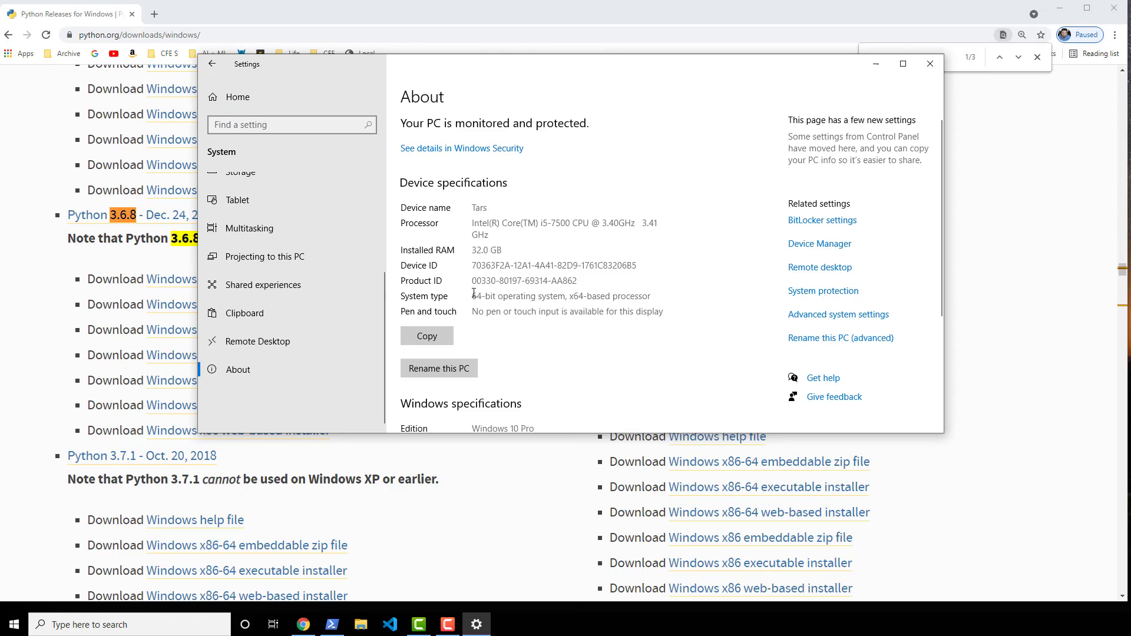
pyautogui.moveTo(474, 293); pyautogui.dragTo(671, 295)
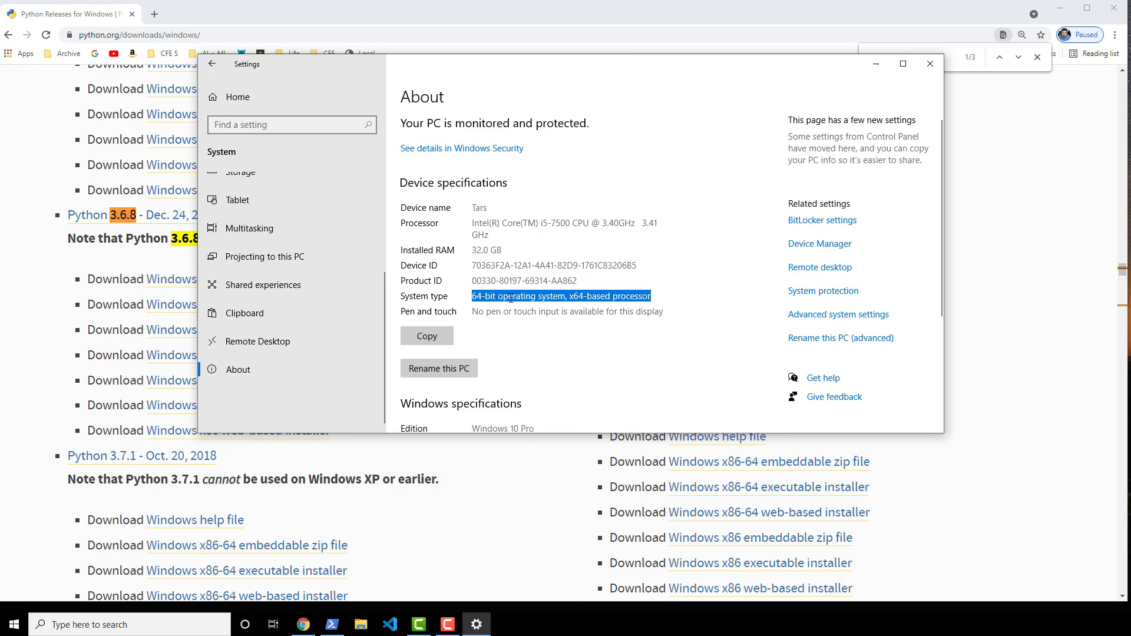
# Highlight the 64 in the system type, close the settings, and download and launch the Python 3.6.8 Windows x86-64 executable installer
pyautogui.doubleClick(476, 297)
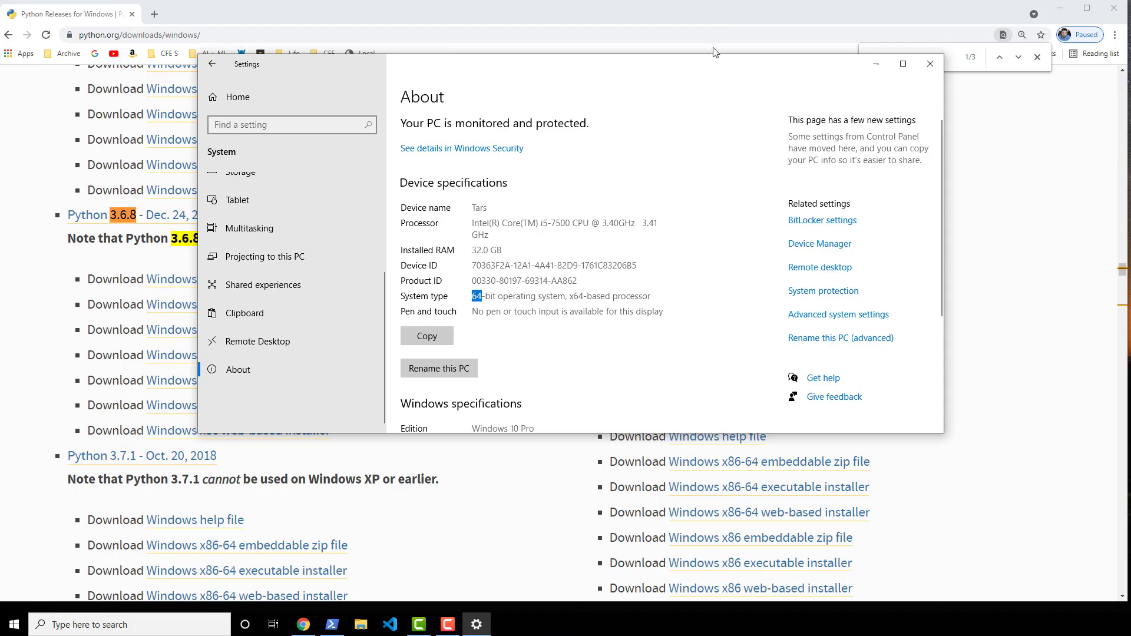
pyautogui.click(930, 64)
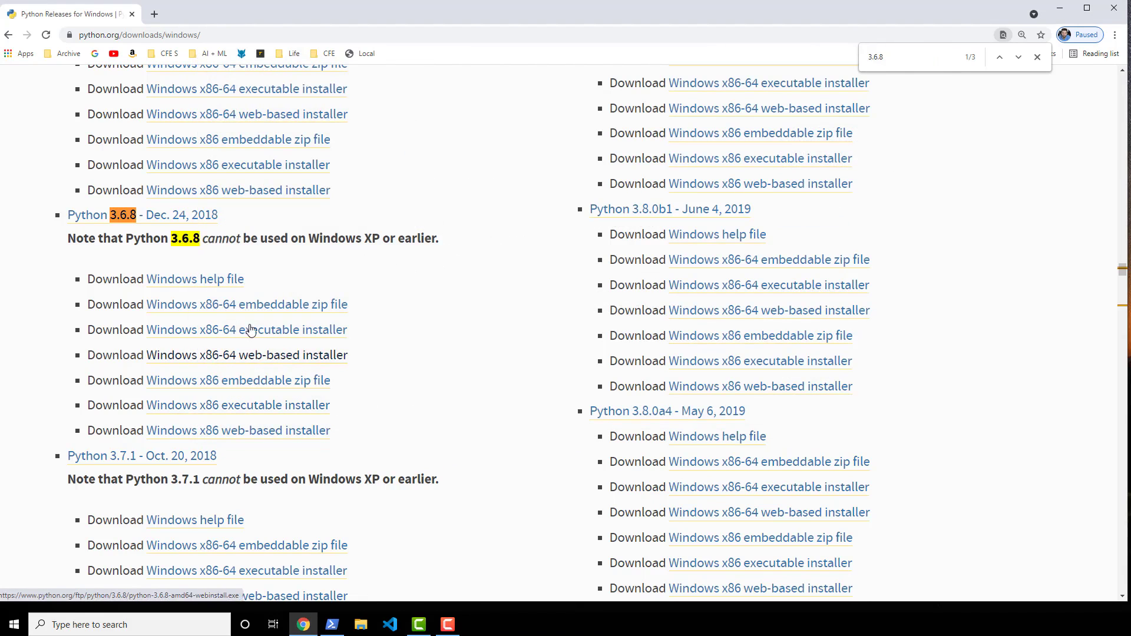
pyautogui.moveTo(347, 330); pyautogui.dragTo(148, 331)
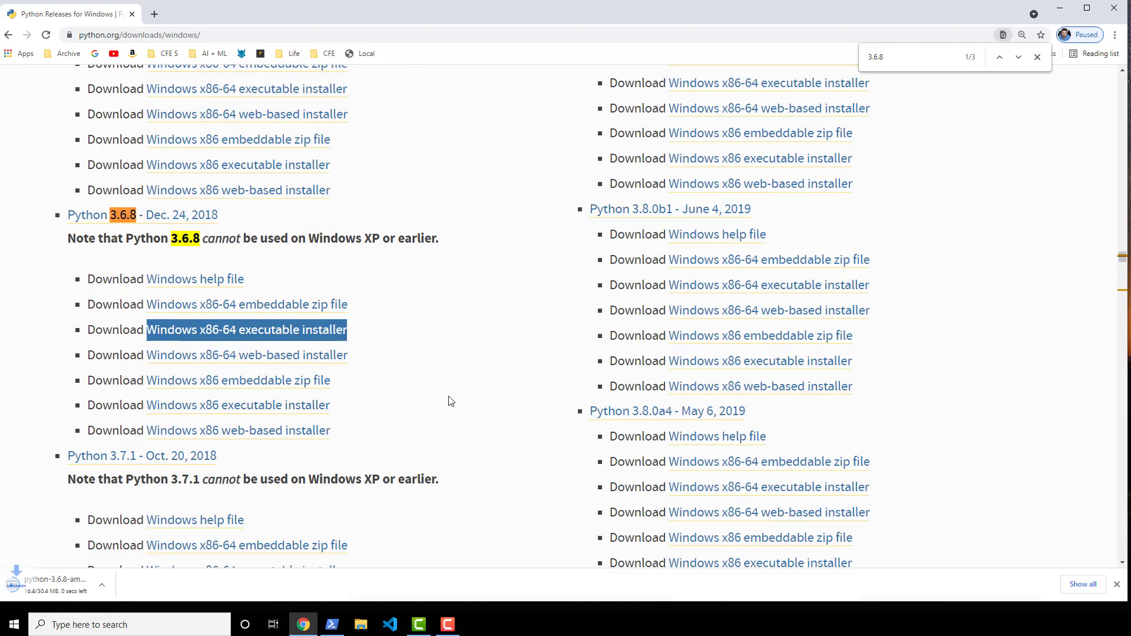
pyautogui.click(89, 584)
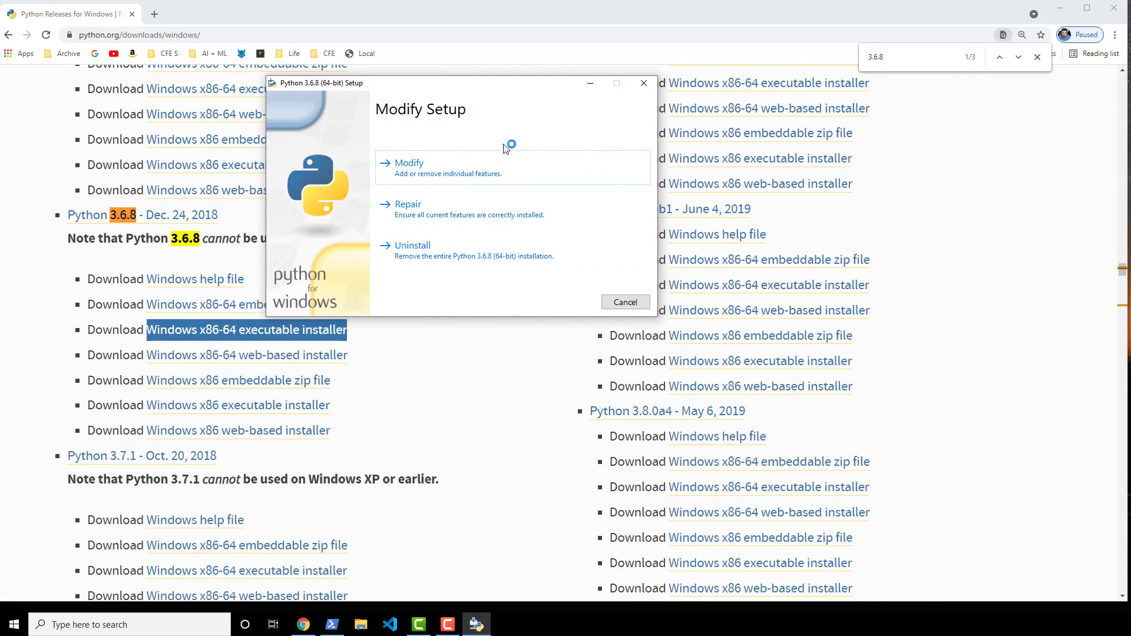
# Modify the Python 3.6.8 (64-bit) setup, keeping the selected optional features and advanced options, and start the installation
pyautogui.click(459, 169)
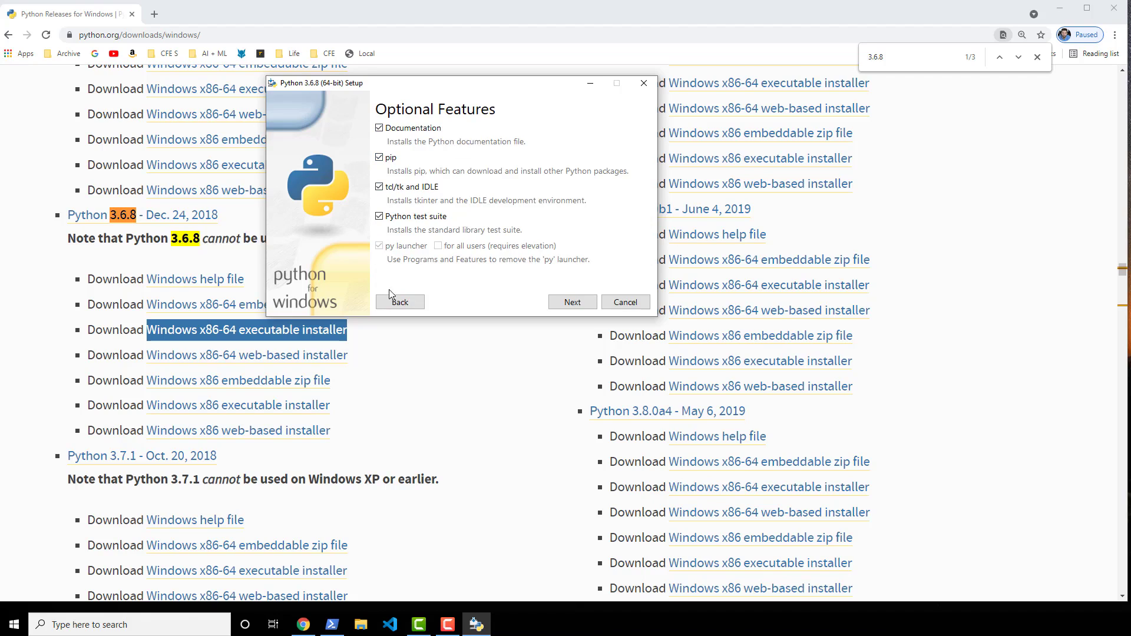
pyautogui.click(581, 304)
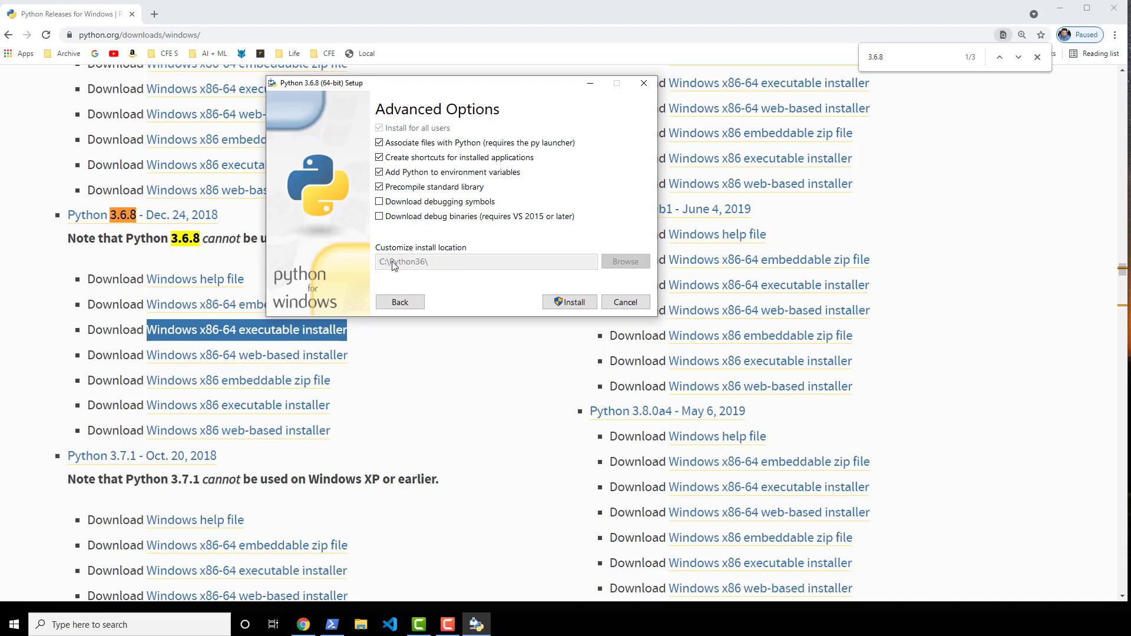
pyautogui.click(557, 304)
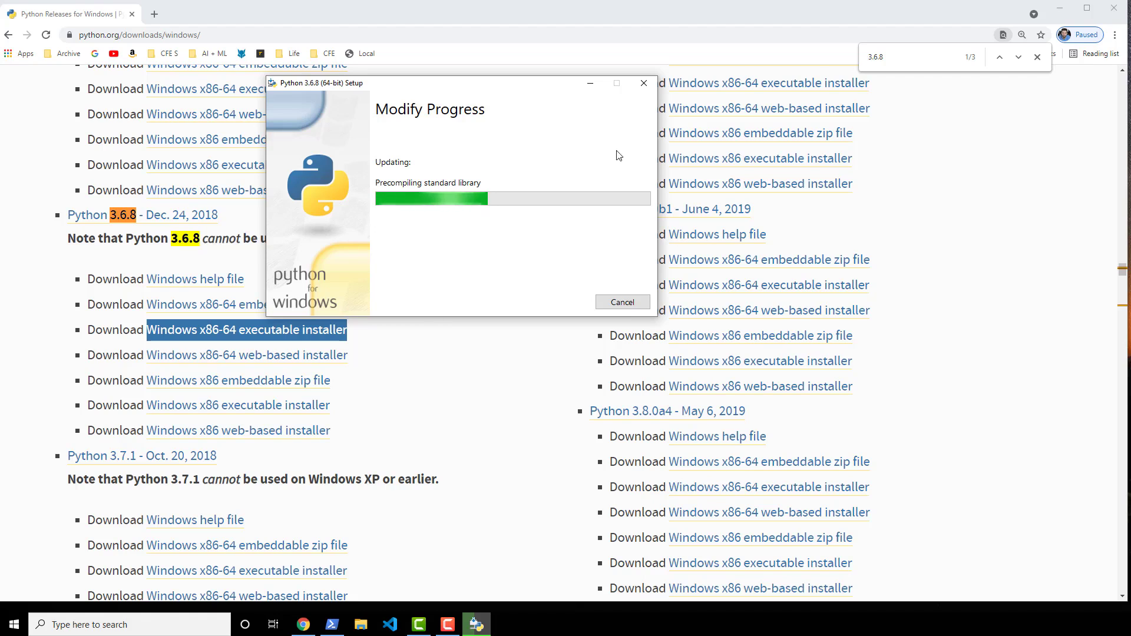
# Open a File Explorer window over the browser and show This PC
pyautogui.press('super')
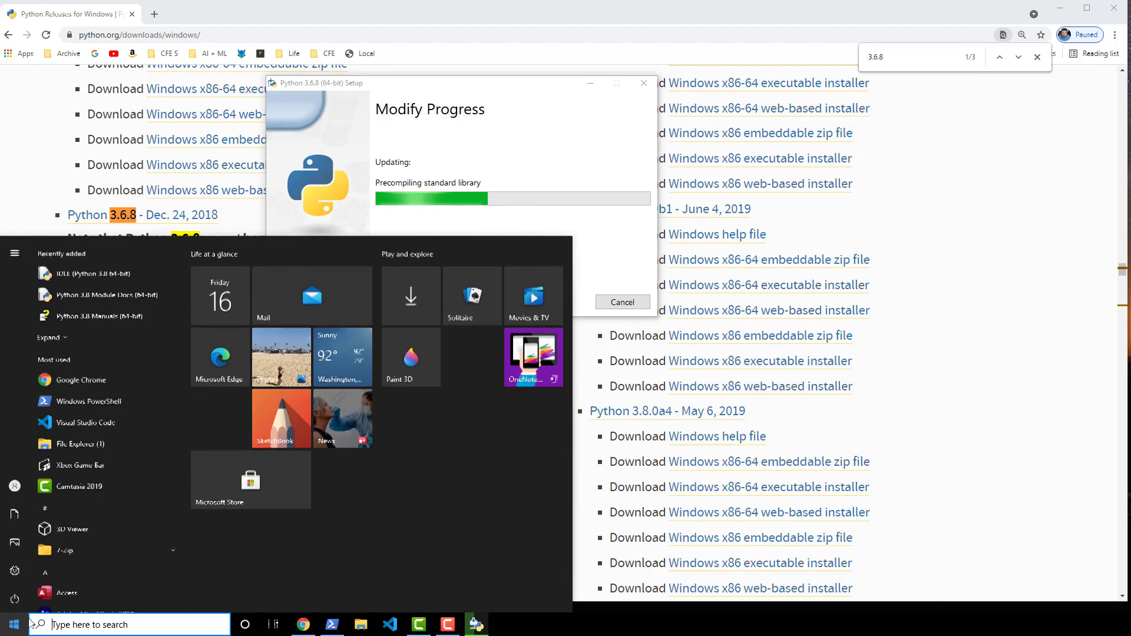
pyautogui.press('super+e')
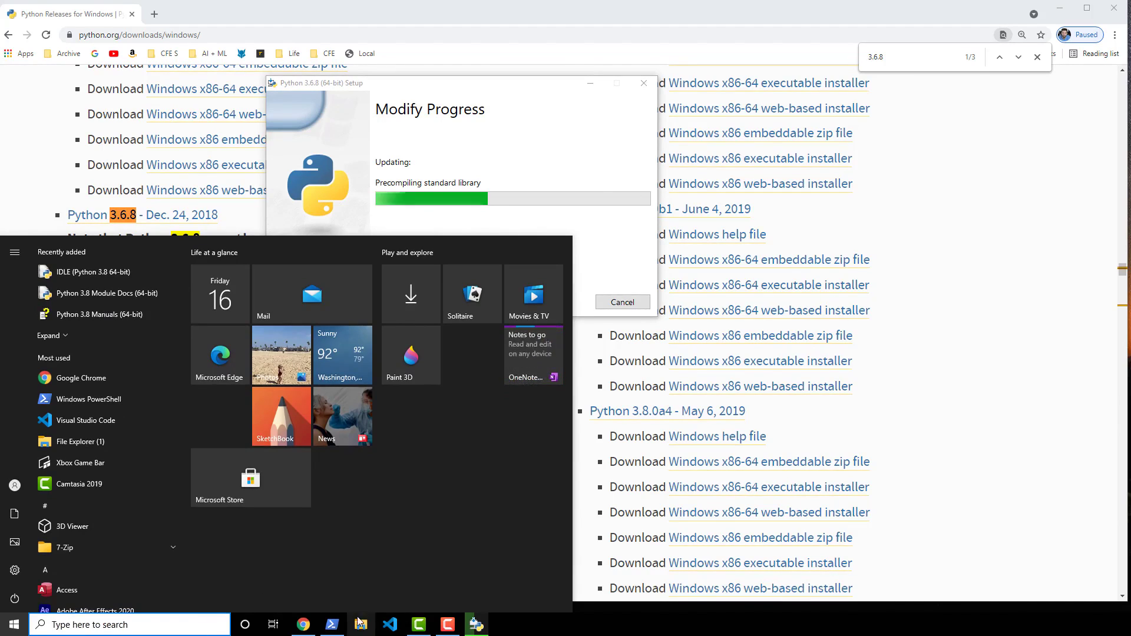
pyautogui.moveTo(892, 6); pyautogui.dragTo(523, 94)
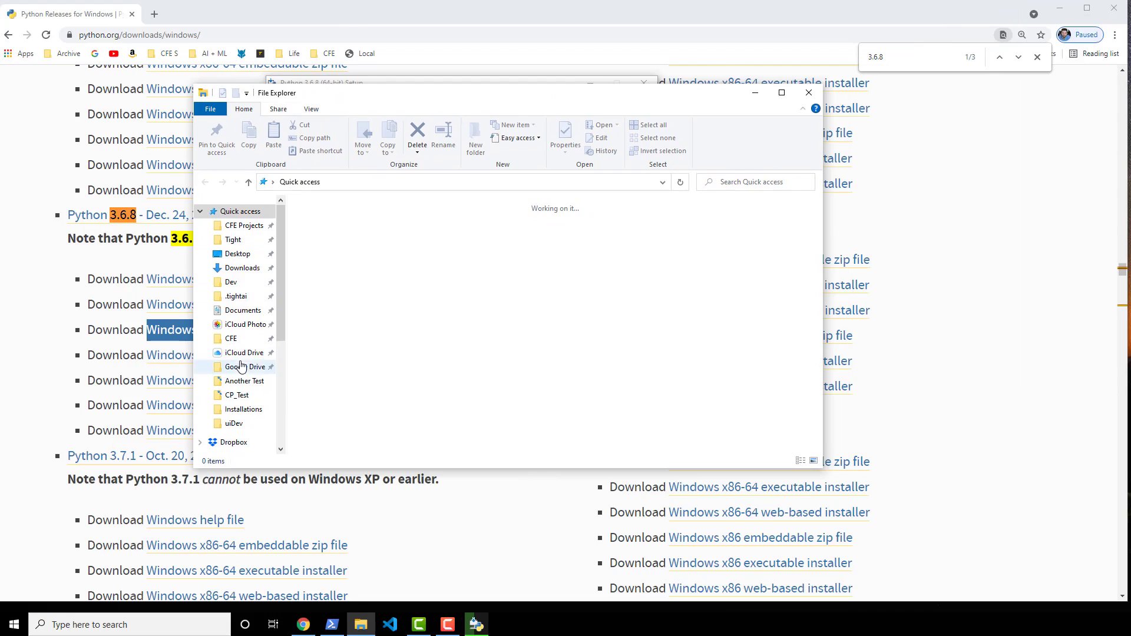
pyautogui.scroll(-2, 250, 377)
pyautogui.scroll(-2, 250, 384)
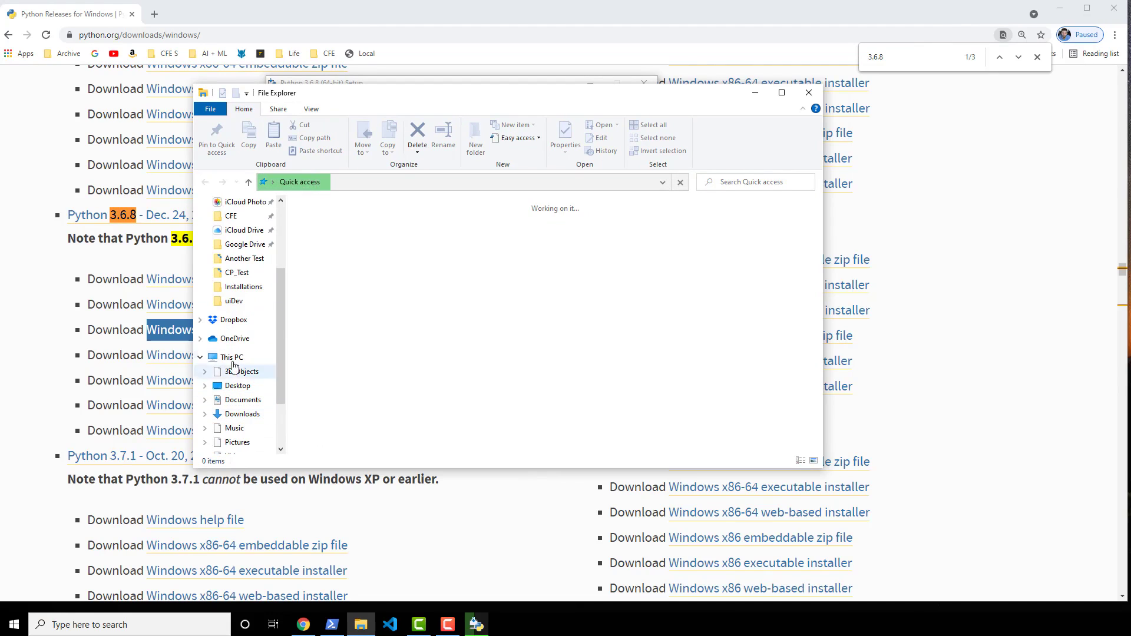
pyautogui.click(232, 357)
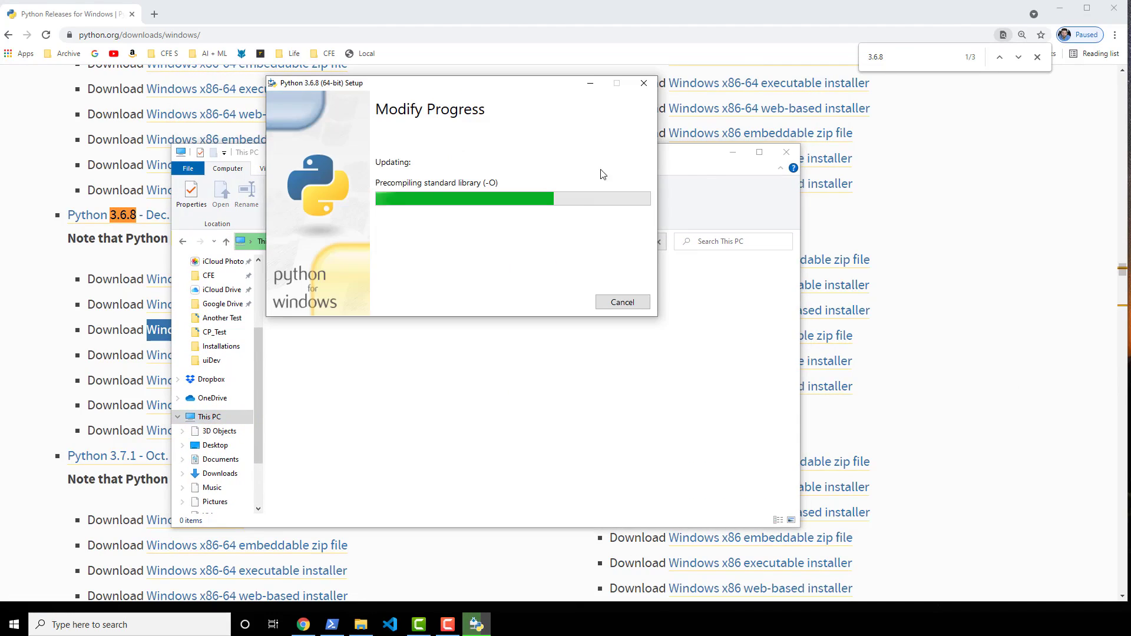
pyautogui.click(689, 165)
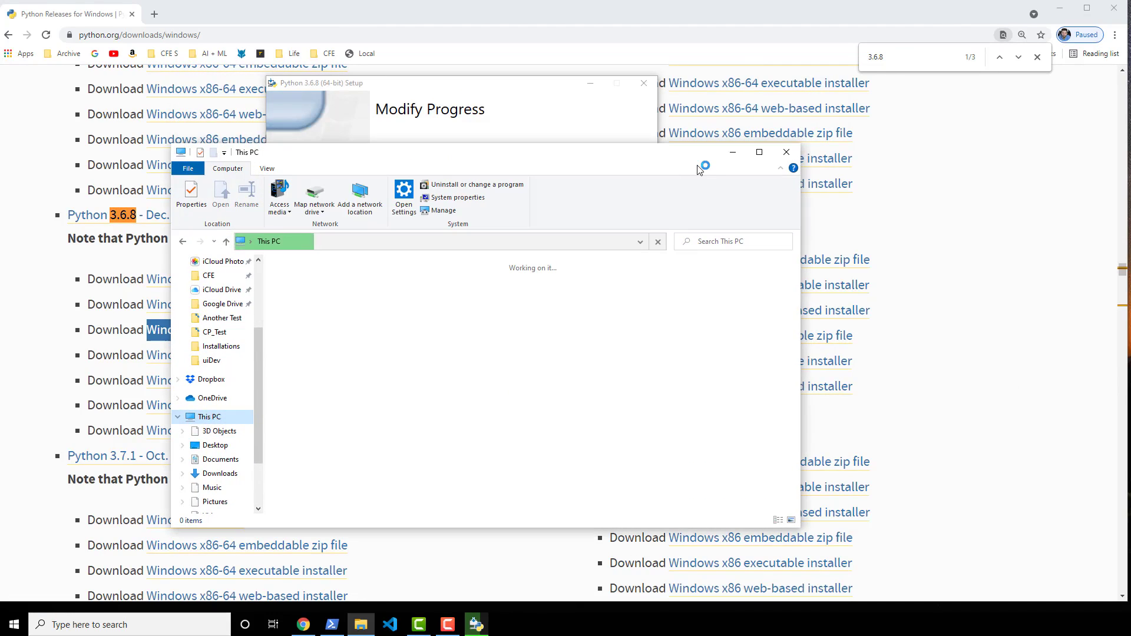
# Close the Python 3.6.8 setup once it finishes and open Local Disk (C:) in File Explorer
pyautogui.click(568, 83)
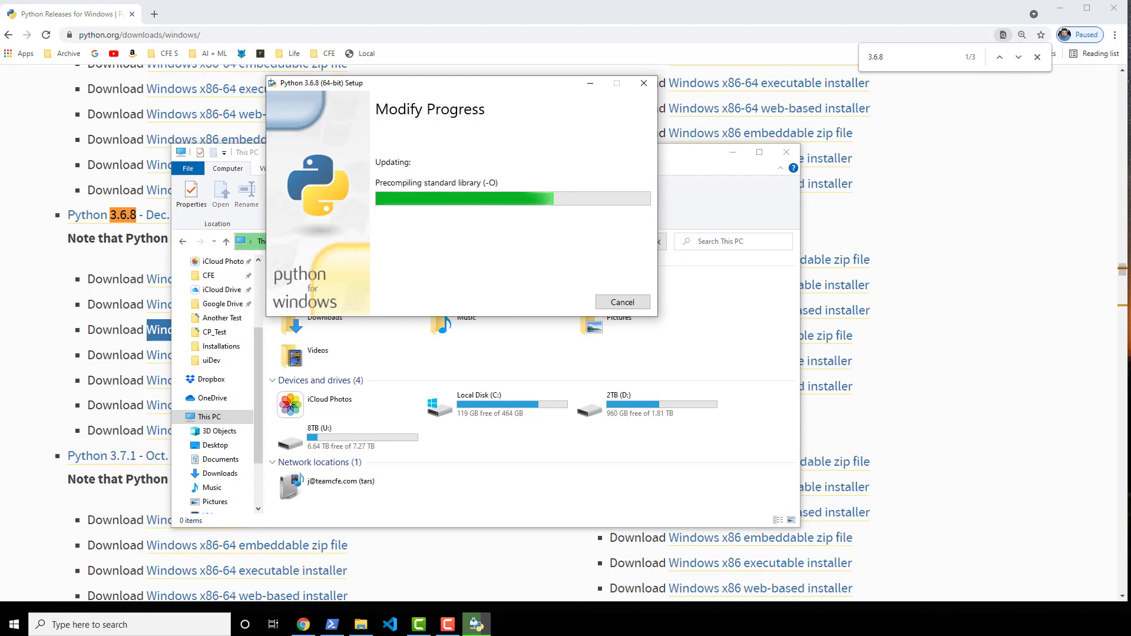
pyautogui.click(509, 184)
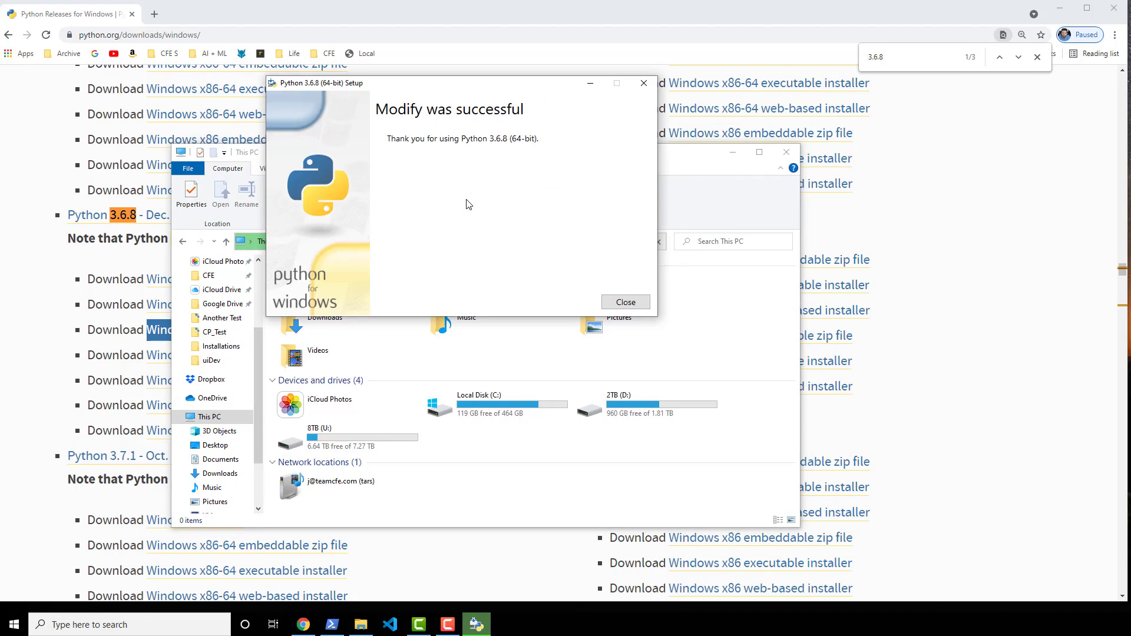
pyautogui.click(624, 301)
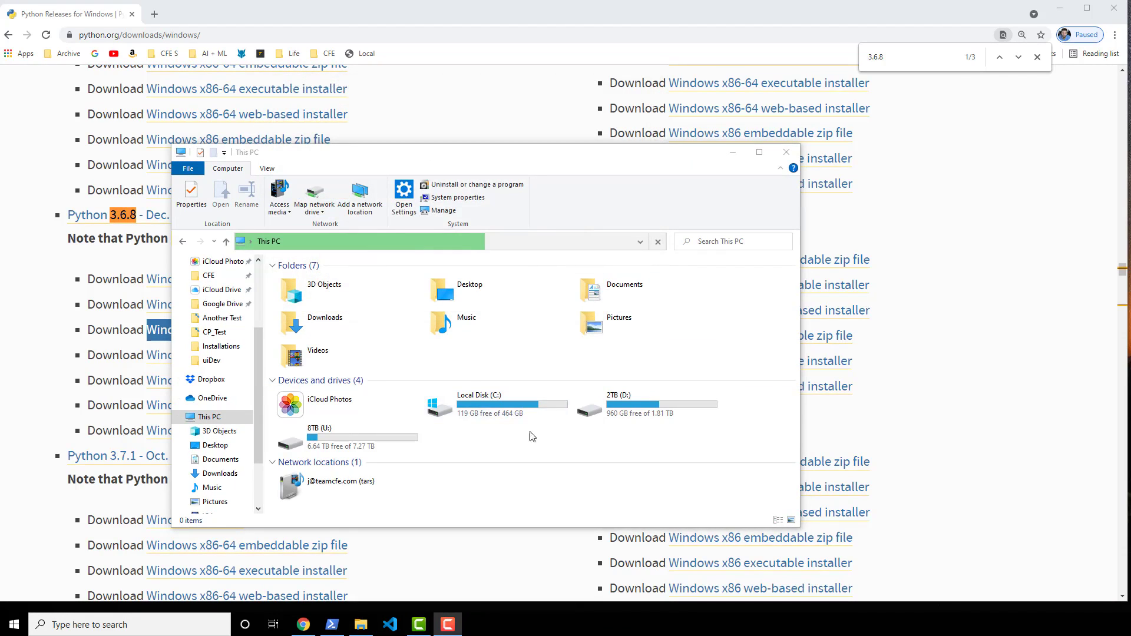
pyautogui.click(513, 414)
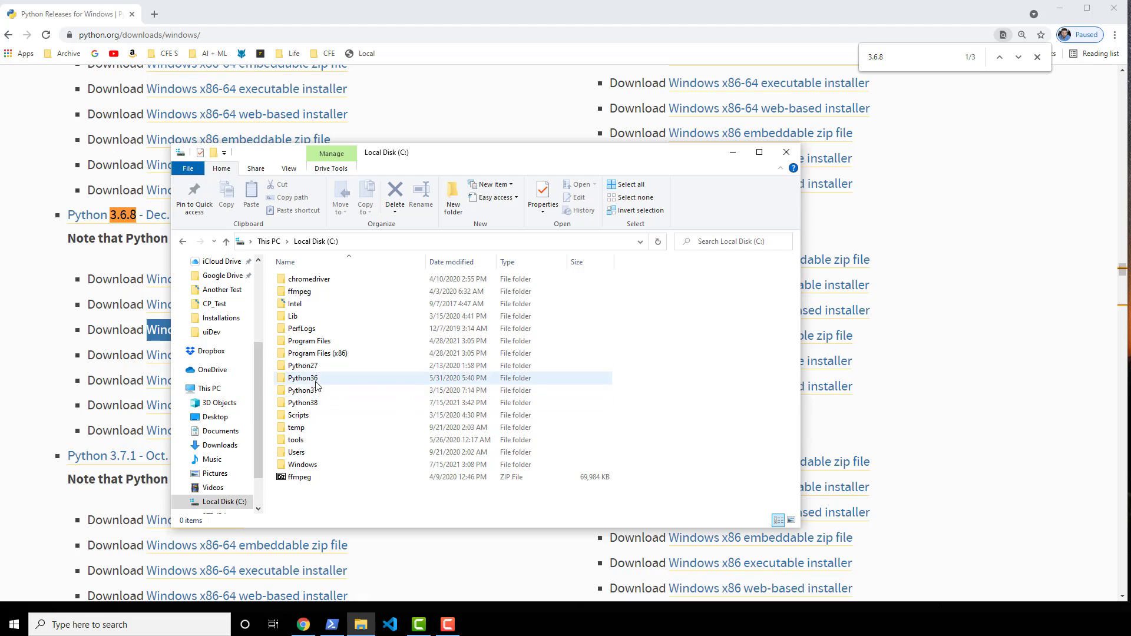
# Point out the 3.6.8 version number on the python.org page and return to the Local Disk (C:) window
pyautogui.click(106, 263)
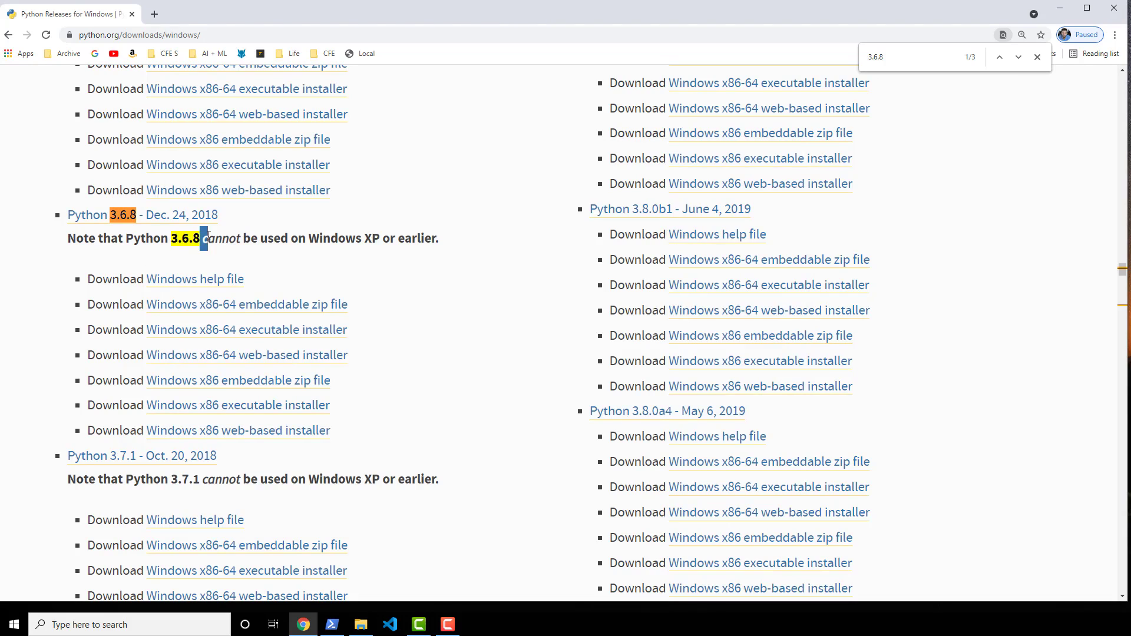
pyautogui.moveTo(194, 238); pyautogui.dragTo(200, 241)
pyautogui.click(273, 254)
pyautogui.hotkey('alt', 'Tab')
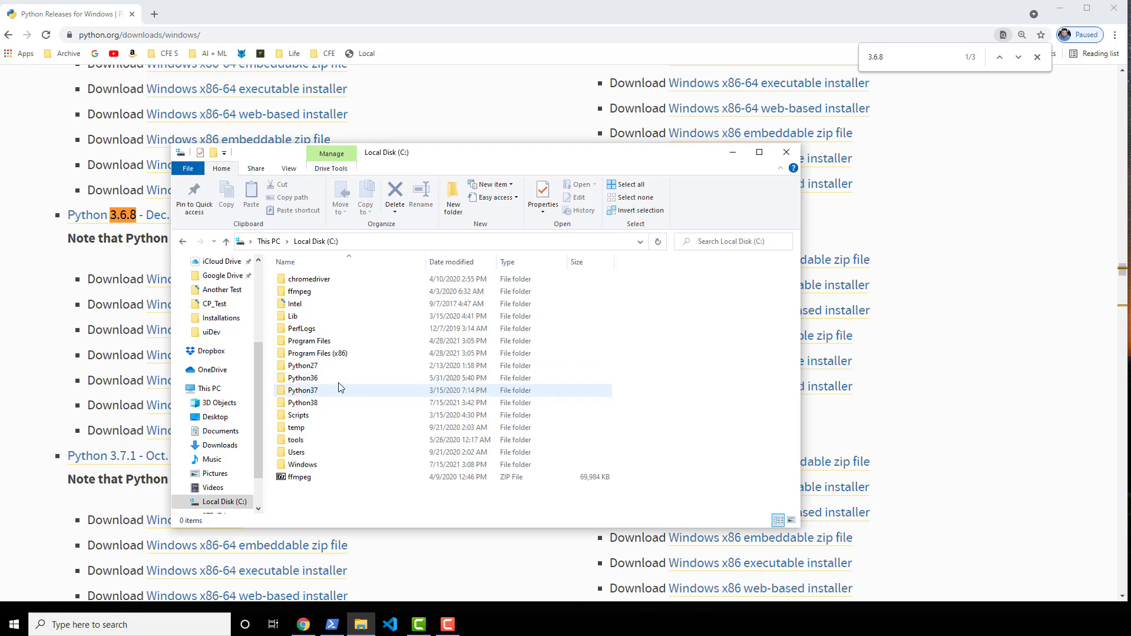
# Open the Python36 folder on Local Disk (C:) and run its python application
pyautogui.moveTo(529, 158); pyautogui.dragTo(500, 78)
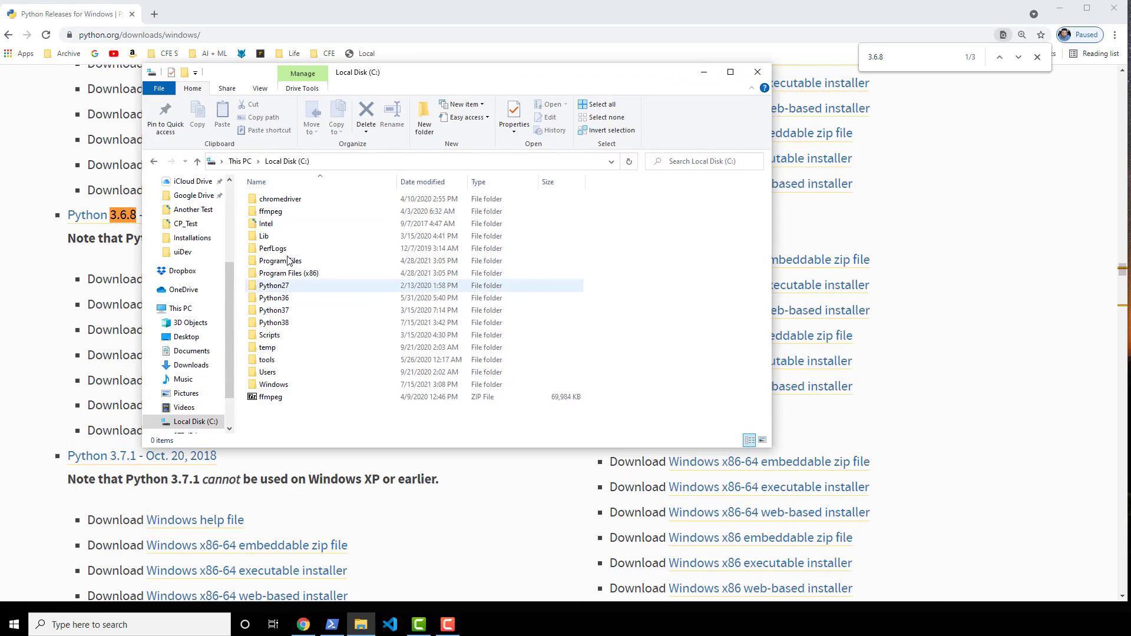
pyautogui.doubleClick(288, 298)
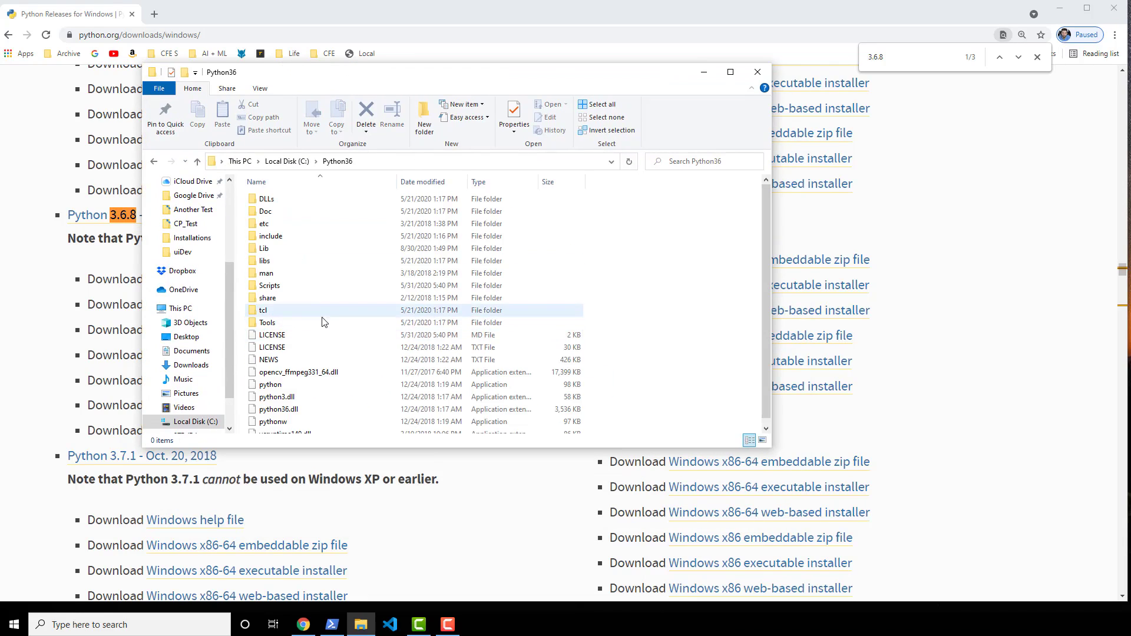
pyautogui.scroll(-1, 322, 321)
pyautogui.click(280, 380)
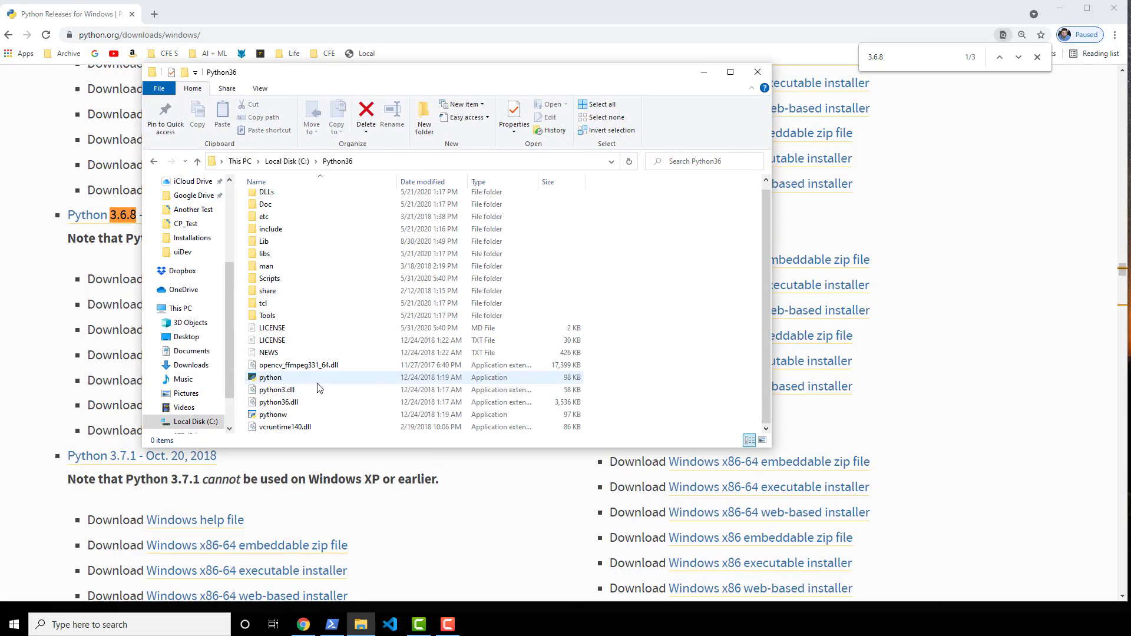
pyautogui.doubleClick(279, 382)
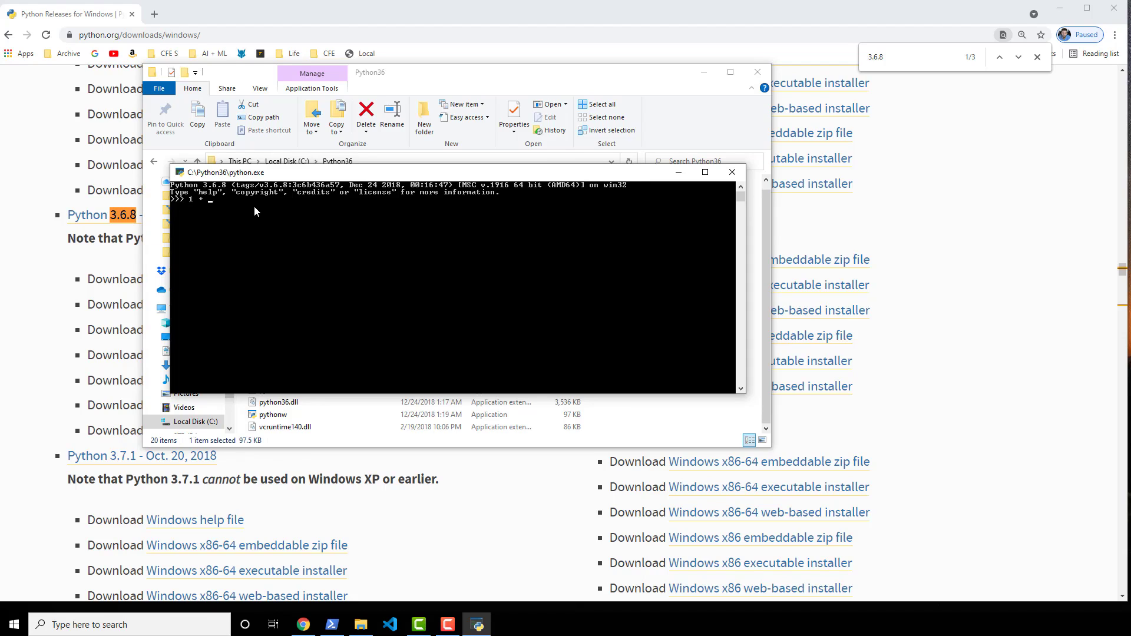
# Evaluate 1 + 1 in the Python 3.6.8 interpreter and magnify the screen
pyautogui.write('+ 1')
pyautogui.press('Return')
pyautogui.press('super+plus')
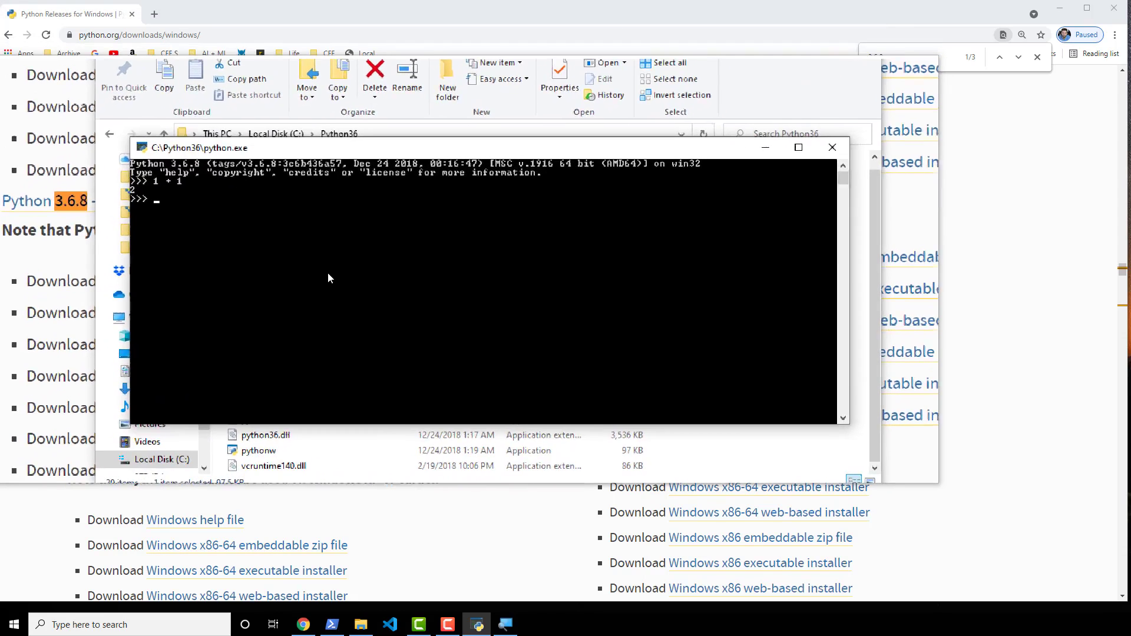
# Assign 123 to the variable abc, evaluate abc * 3, and exit the Python interpreter
pyautogui.write('abc = 123')
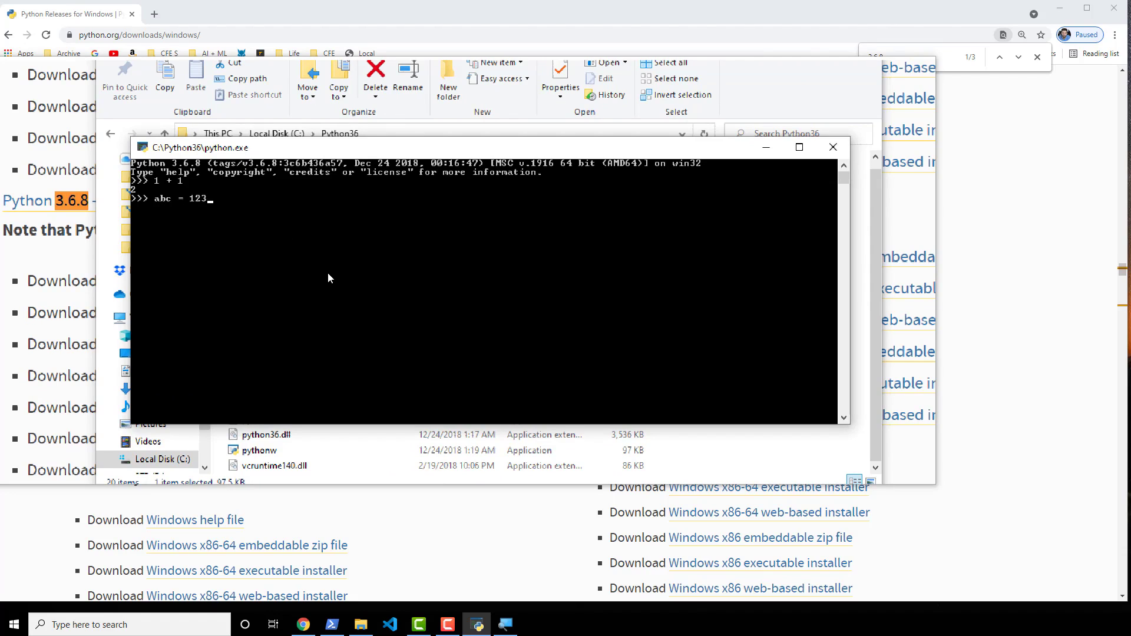
pyautogui.press('Return')
pyautogui.write('abc * 3')
pyautogui.press('Return')
pyautogui.write('exit()')
pyautogui.press('Return')
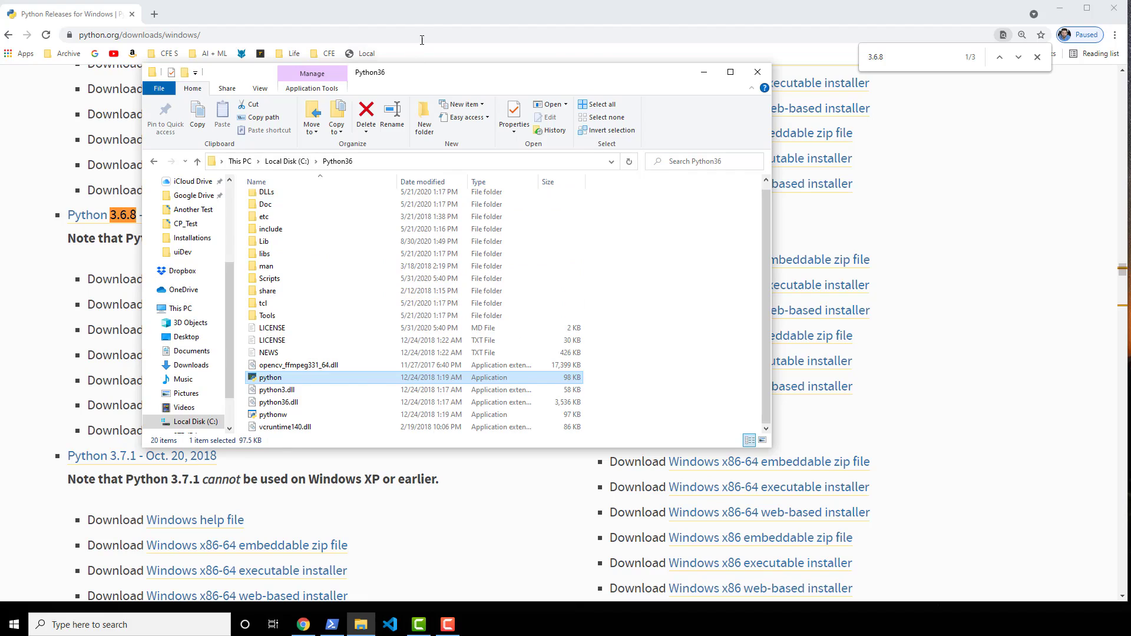
# Bring the python.org page back to the front and search Windows for "powershell"
pyautogui.click(432, 9)
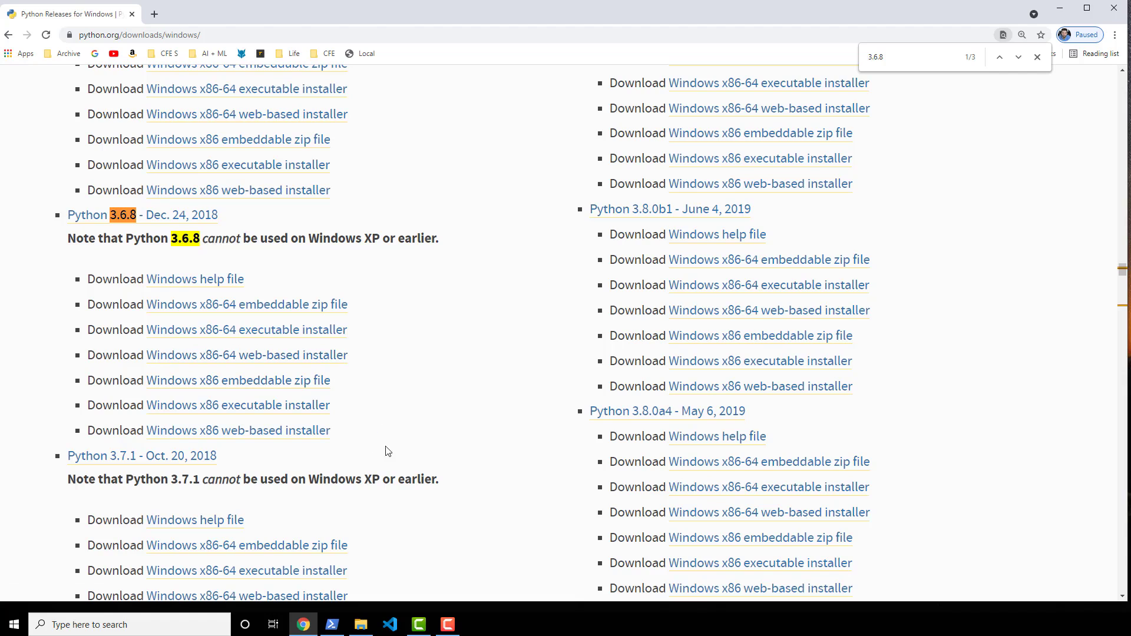
pyautogui.click(109, 625)
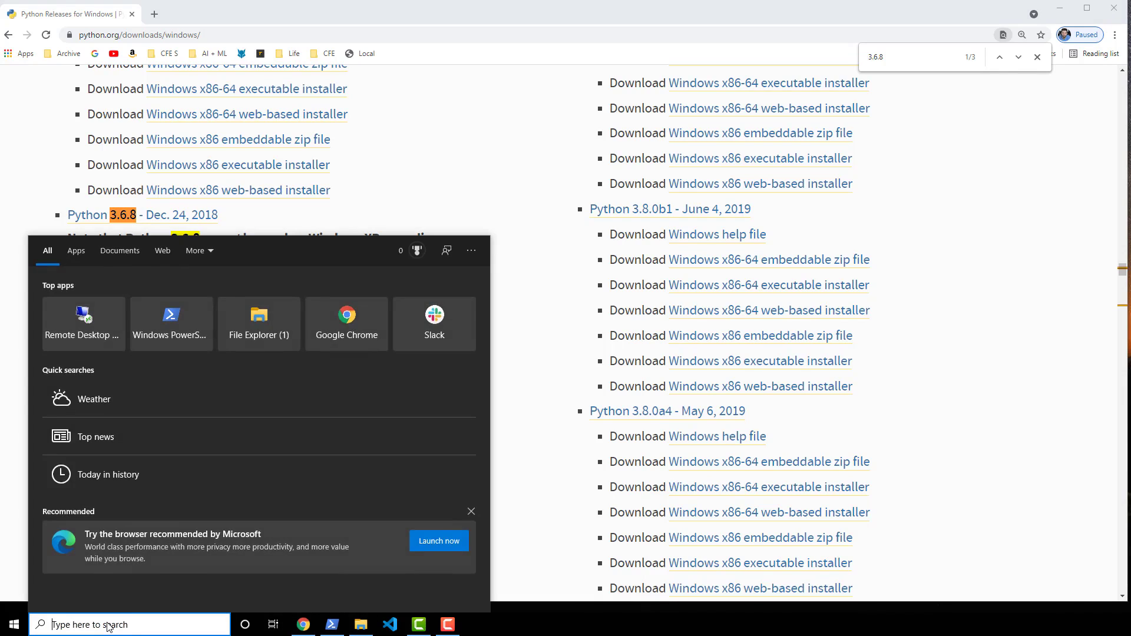
pyautogui.write('powershell')
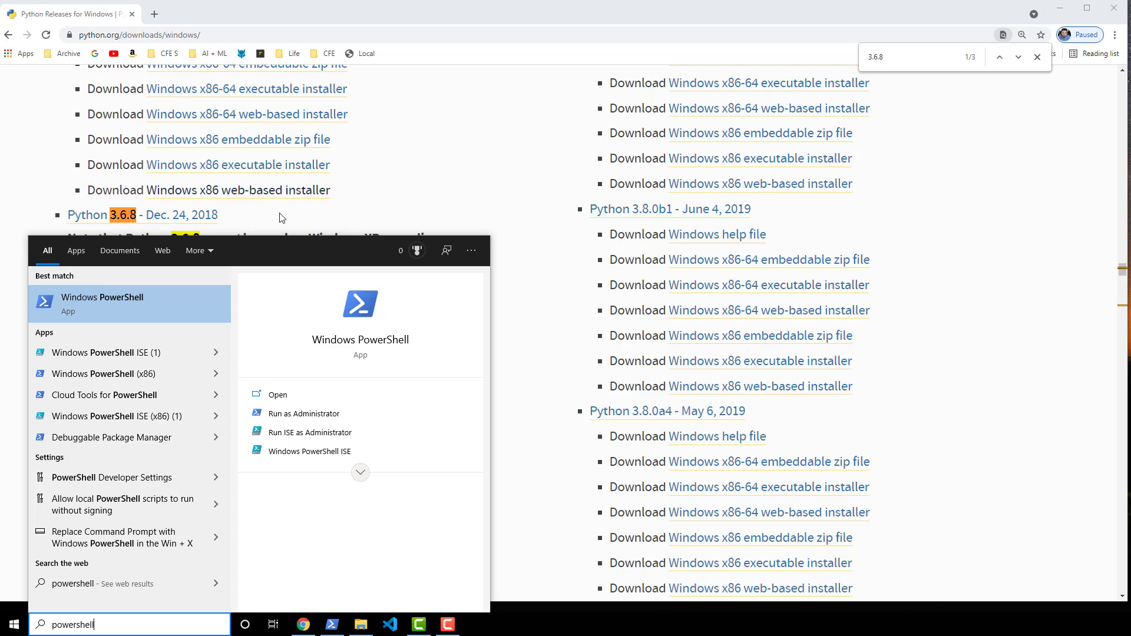
# Replace the Windows search term with "command" to find Command Prompt
pyautogui.press('BackSpace')
pyautogui.press('BackSpace')
pyautogui.press('BackSpace')
pyautogui.press('BackSpace')
pyautogui.press('BackSpace')
pyautogui.press('BackSpace')
pyautogui.press('BackSpace')
pyautogui.press('BackSpace')
pyautogui.press('BackSpace')
pyautogui.press('BackSpace')
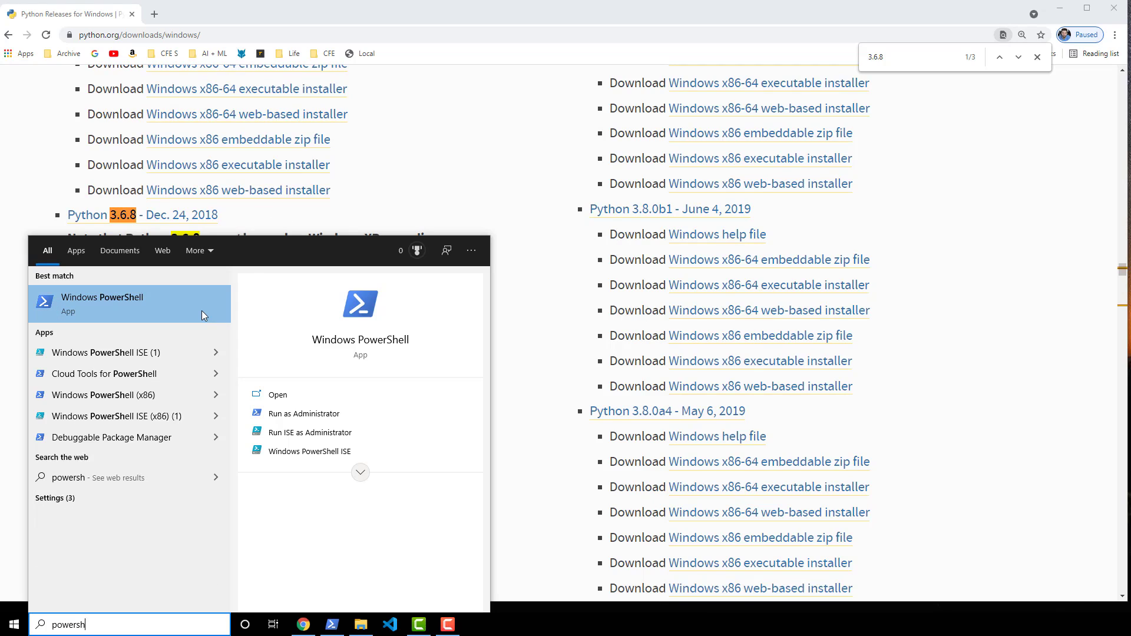
pyautogui.write('command')
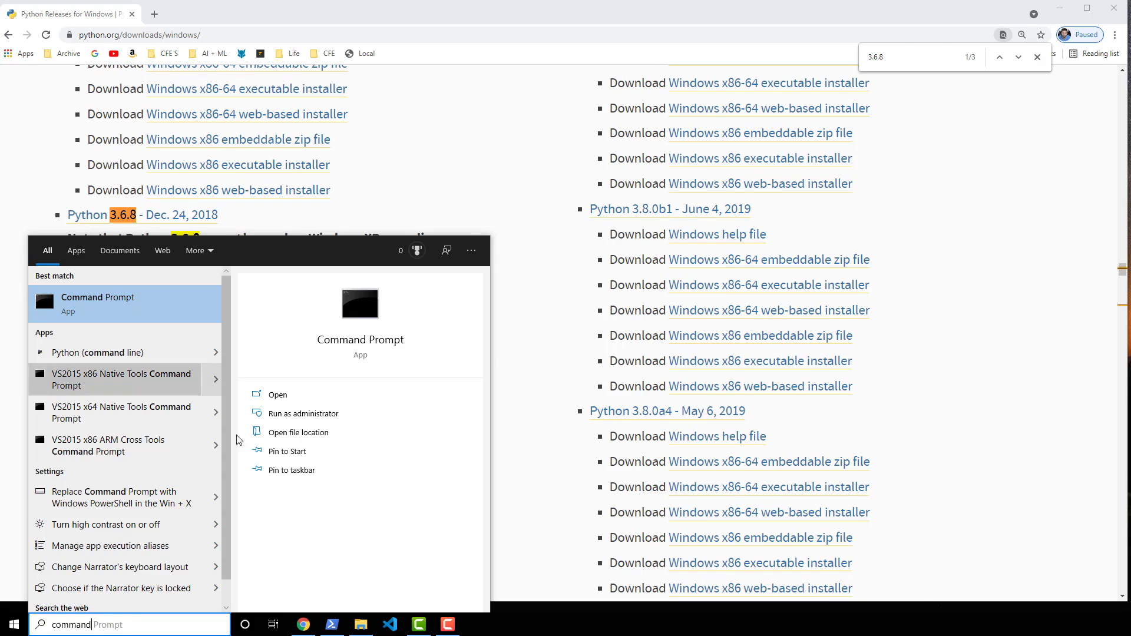
# Switch to Windows PowerShell, list the user folder's contents with ls, and look through its directories
pyautogui.click(332, 624)
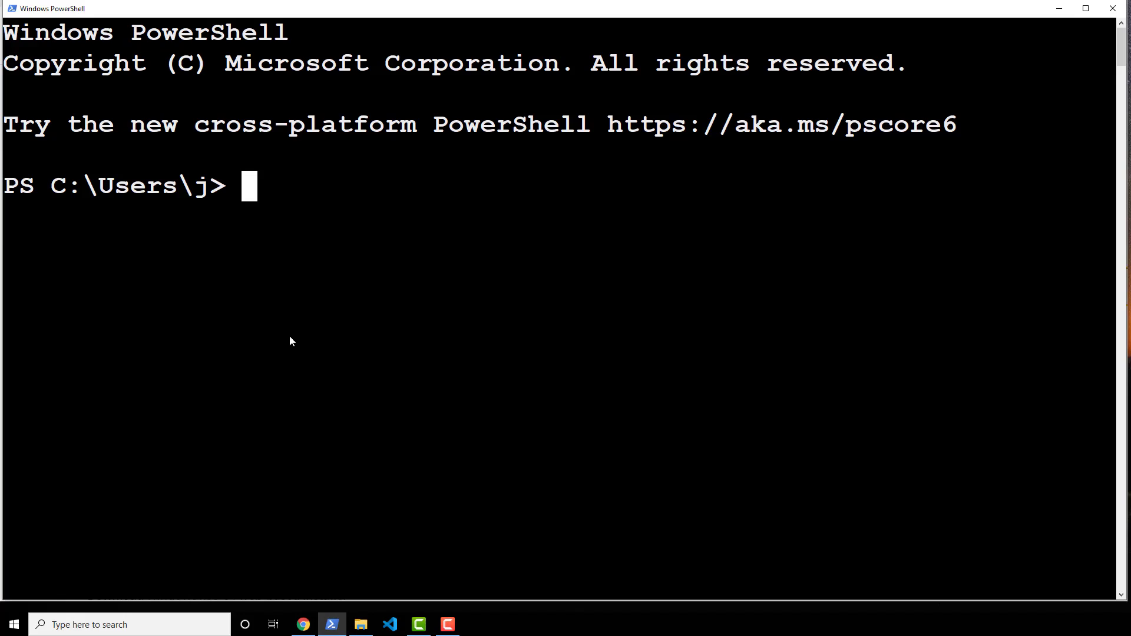
pyautogui.click(289, 336)
pyautogui.click(266, 215)
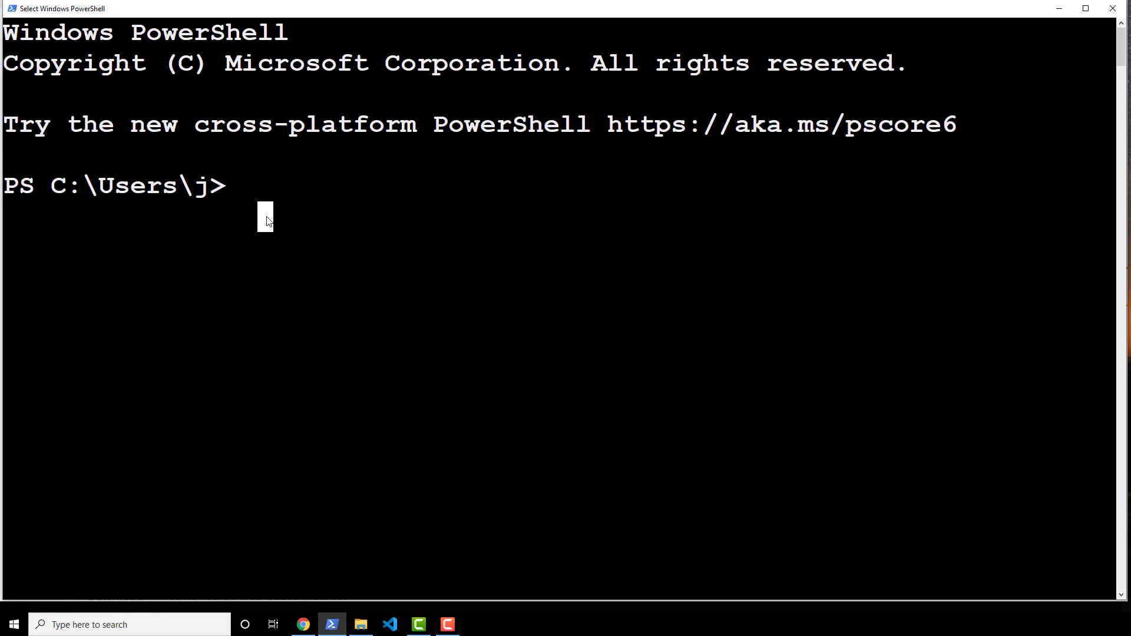
pyautogui.write('ls')
pyautogui.press('Return')
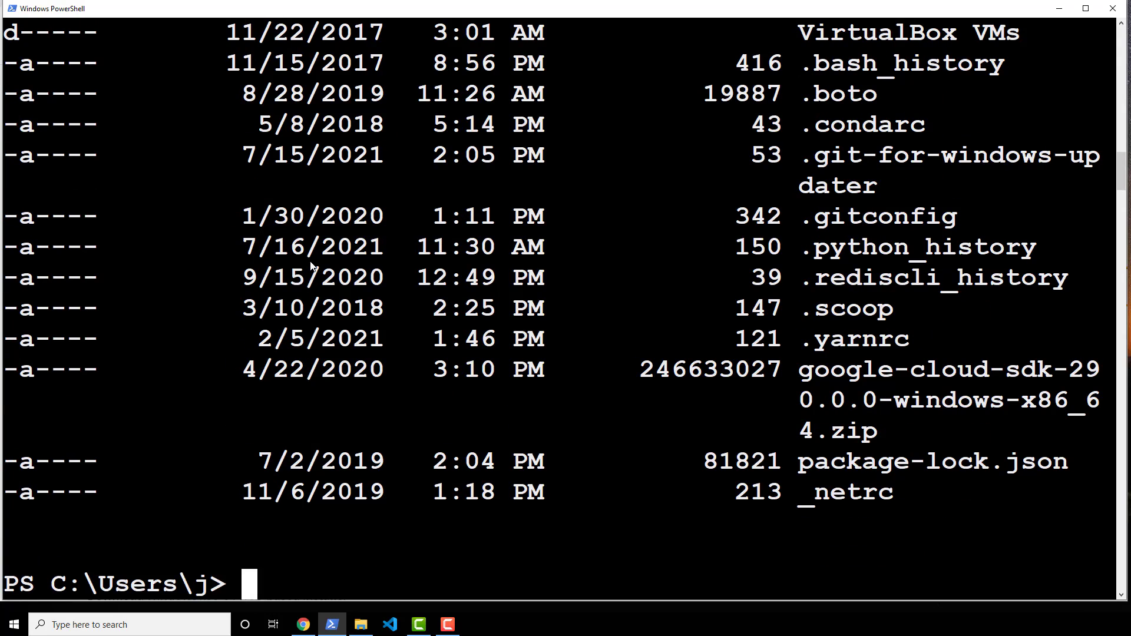
pyautogui.scroll(9, 530, 341)
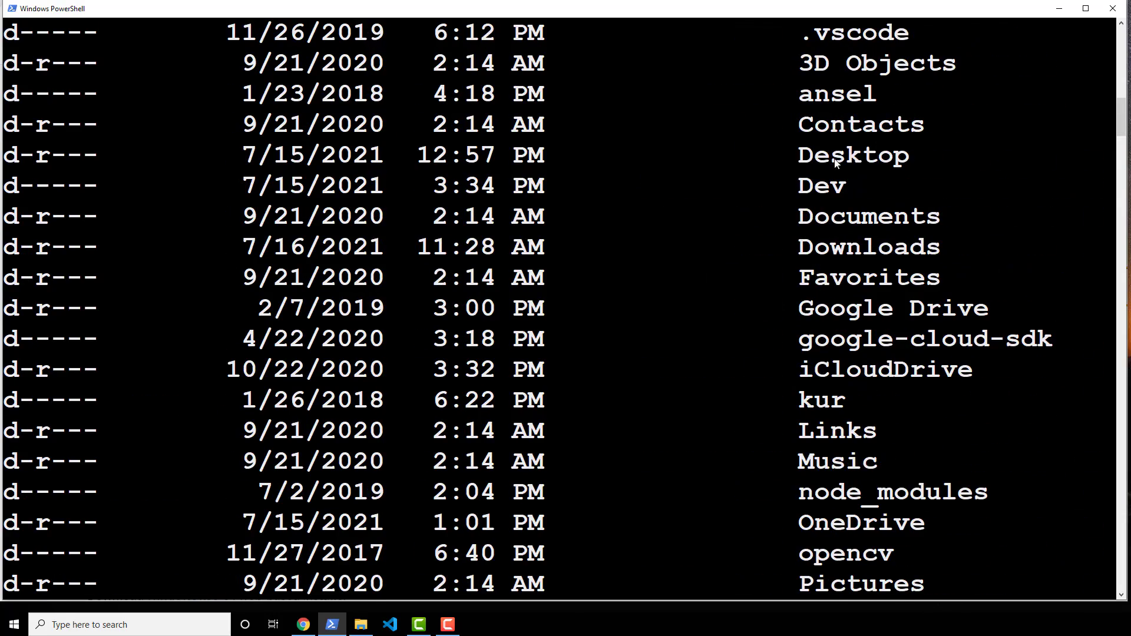
# List the user folder's contents with the dir command, and list them again with ls
pyautogui.scroll(-12, 835, 161)
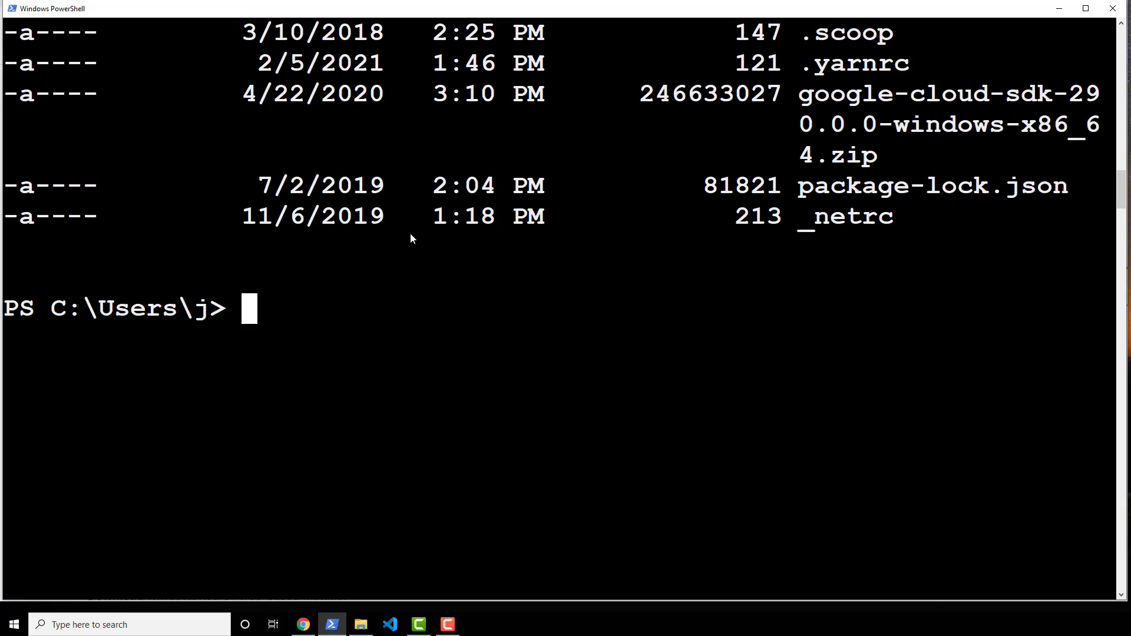
pyautogui.scroll(-3, 411, 236)
pyautogui.scroll(11, 411, 236)
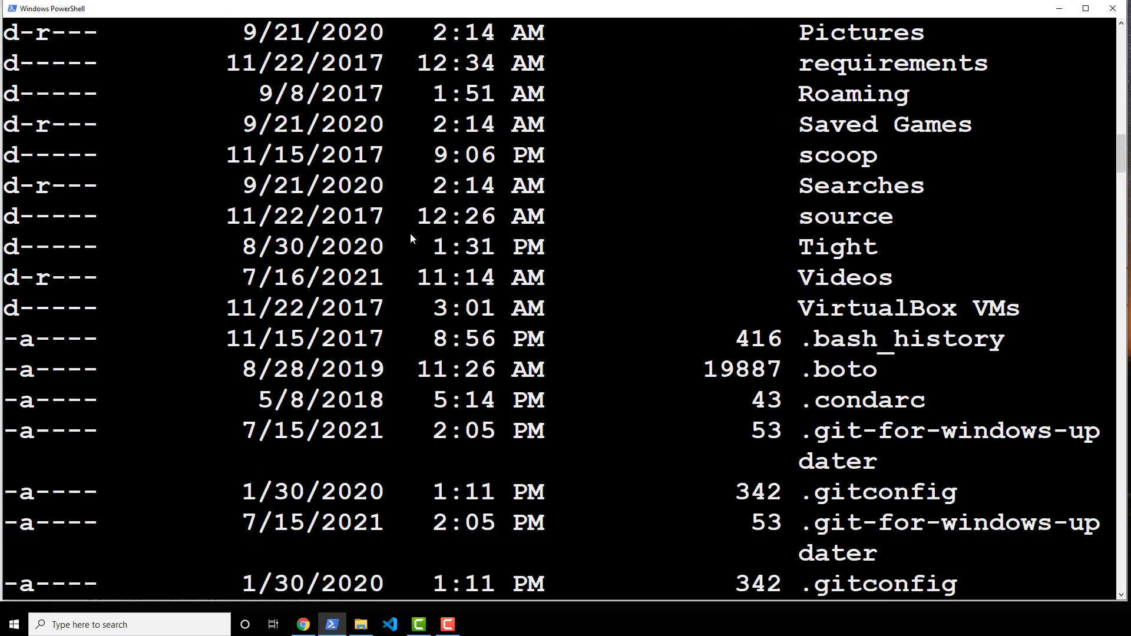
pyautogui.scroll(-4, 410, 233)
pyautogui.write('dir')
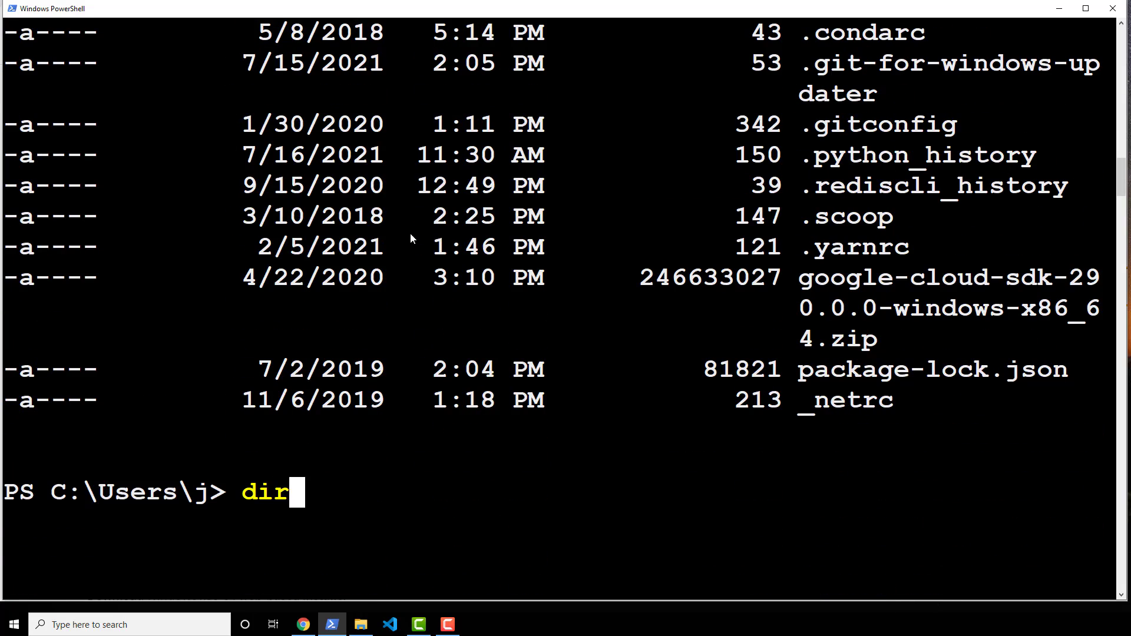
pyautogui.press('Return')
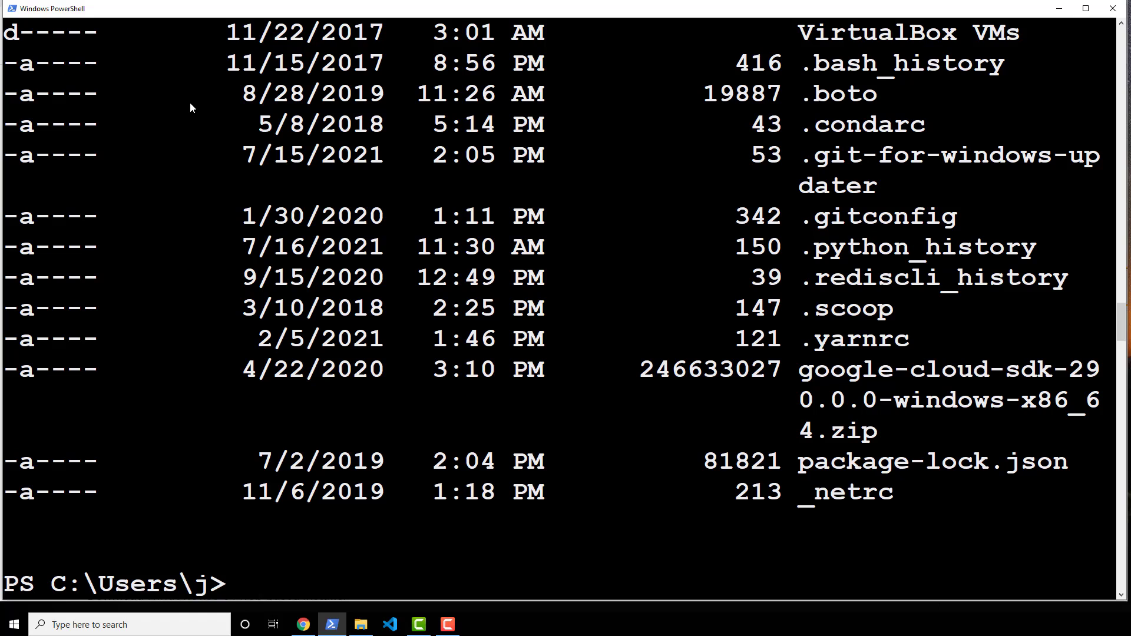
pyautogui.write('ls')
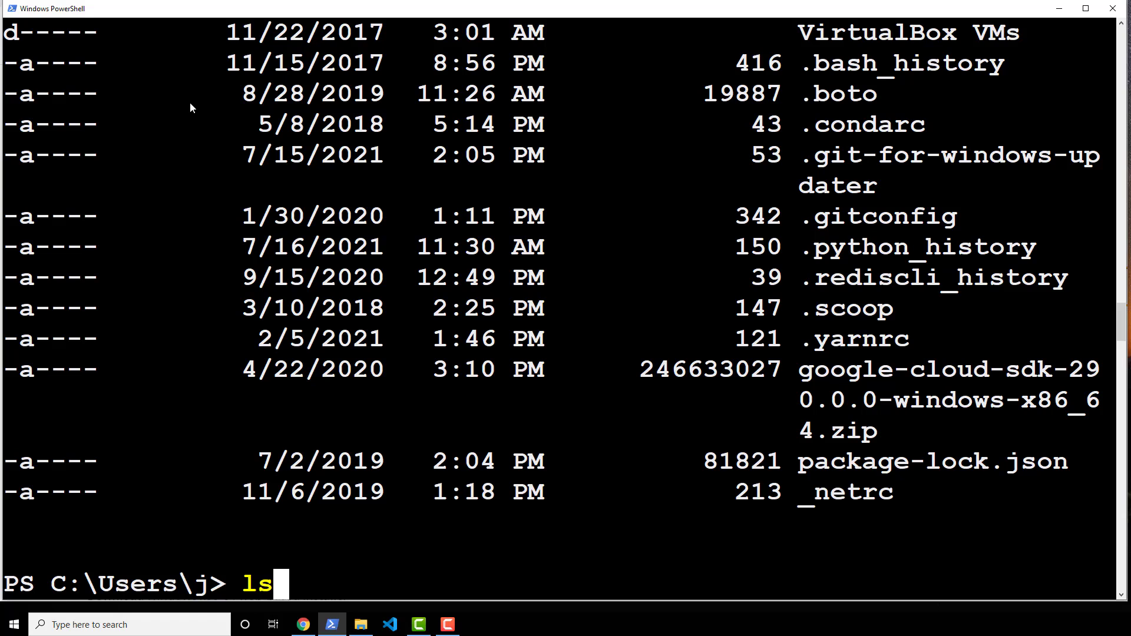
pyautogui.press('Return')
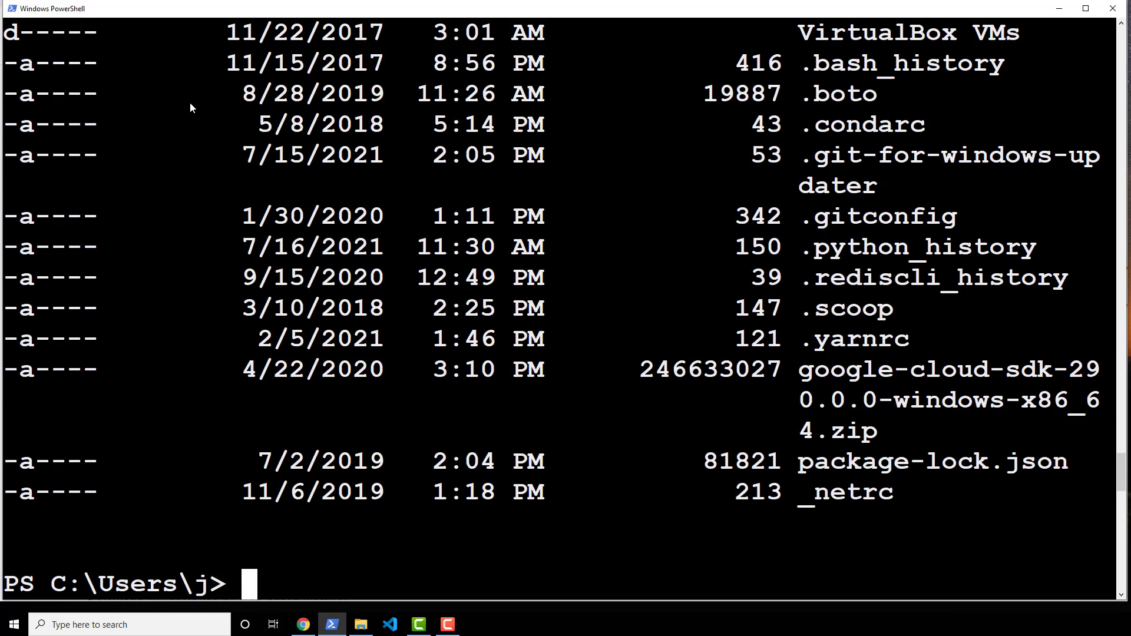
# Open Command Prompt to try the ls command there, and close it to return to PowerShell
pyautogui.press('super+x')
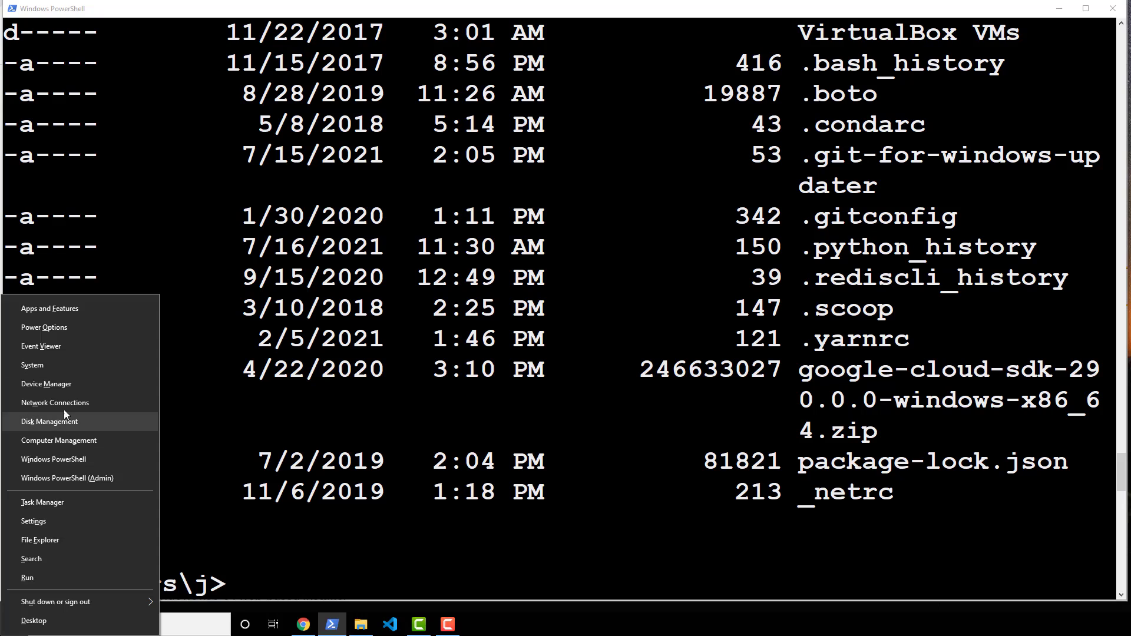
pyautogui.click(185, 628)
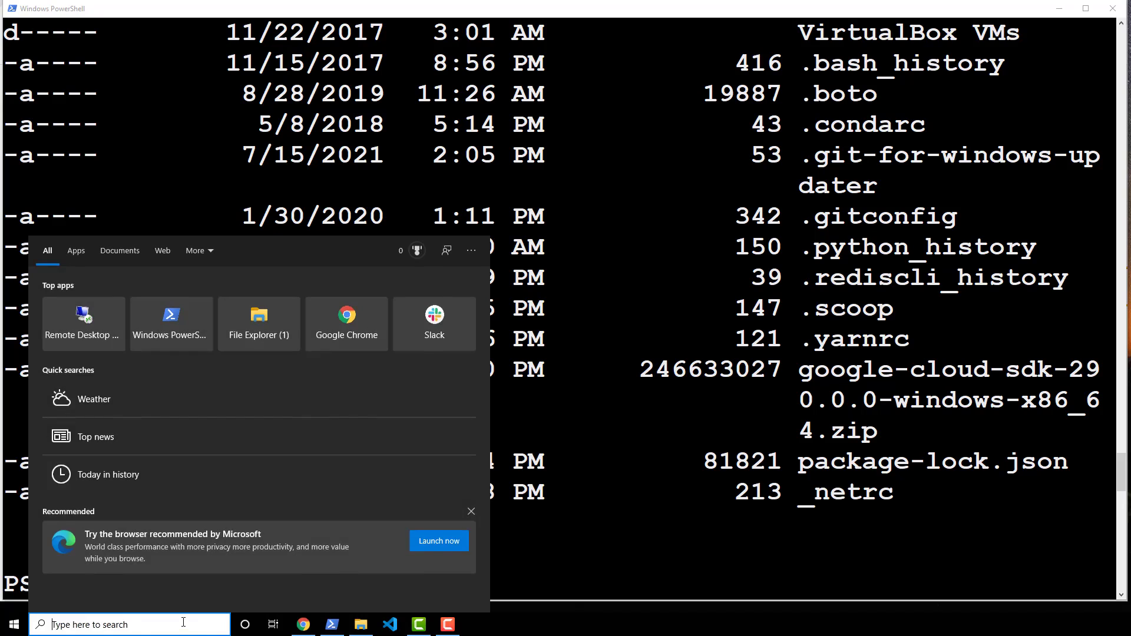
pyautogui.write('comm')
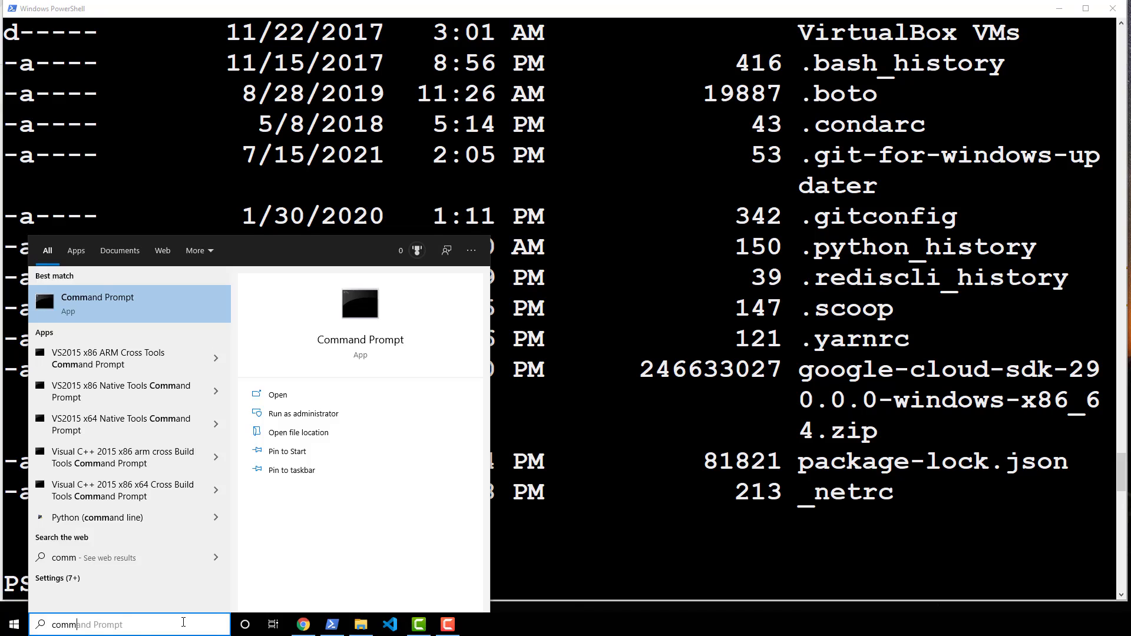
pyautogui.press('Return')
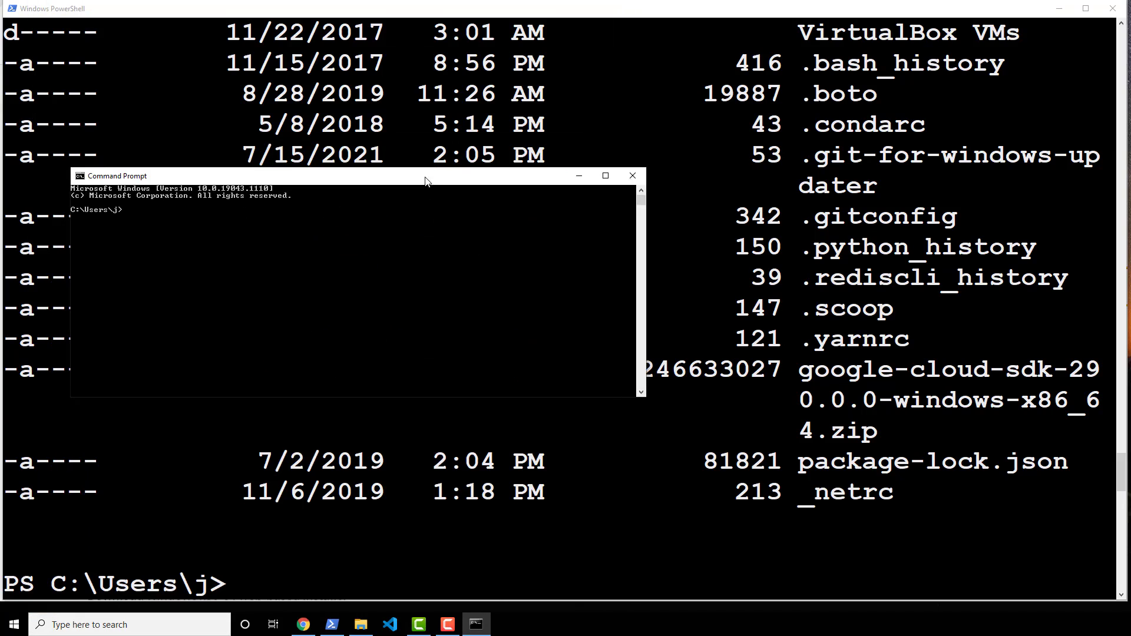
pyautogui.write('ls')
pyautogui.press('Return')
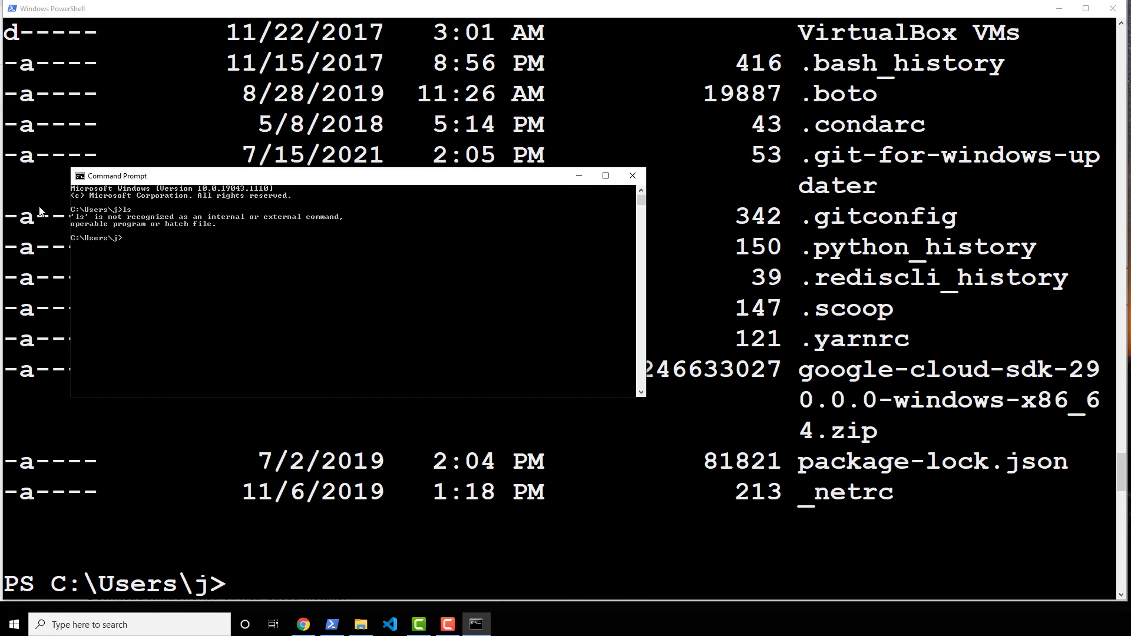
pyautogui.click(318, 268)
pyautogui.click(632, 175)
pyautogui.click(551, 248)
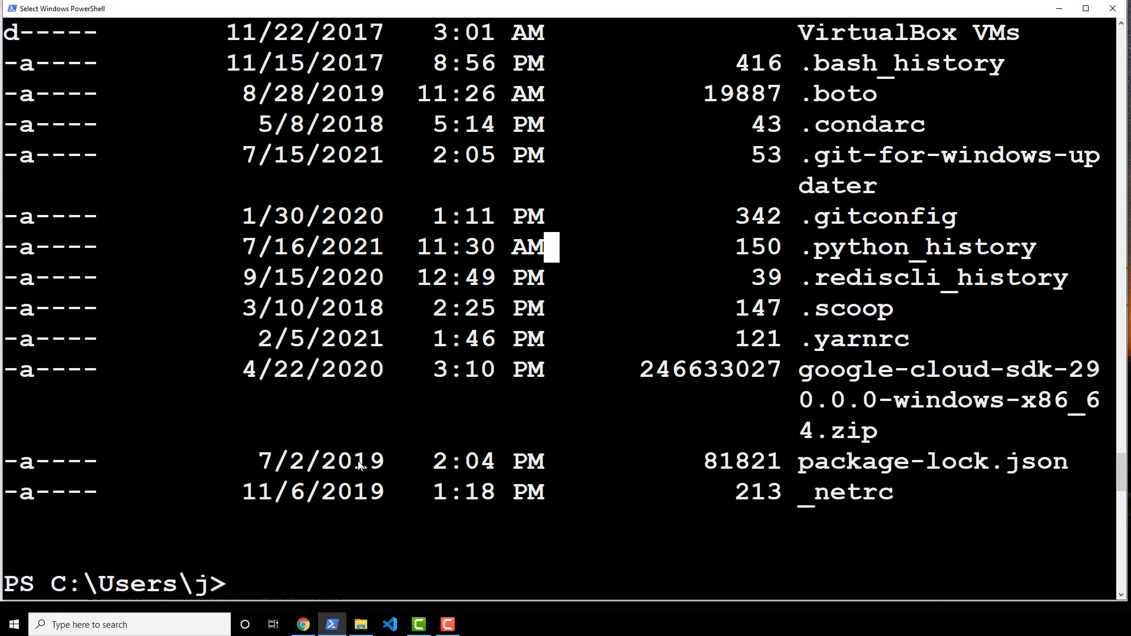
# Switch to File Explorer and examine the general, version details and security properties of the python application in the Python36 folder
pyautogui.click(361, 625)
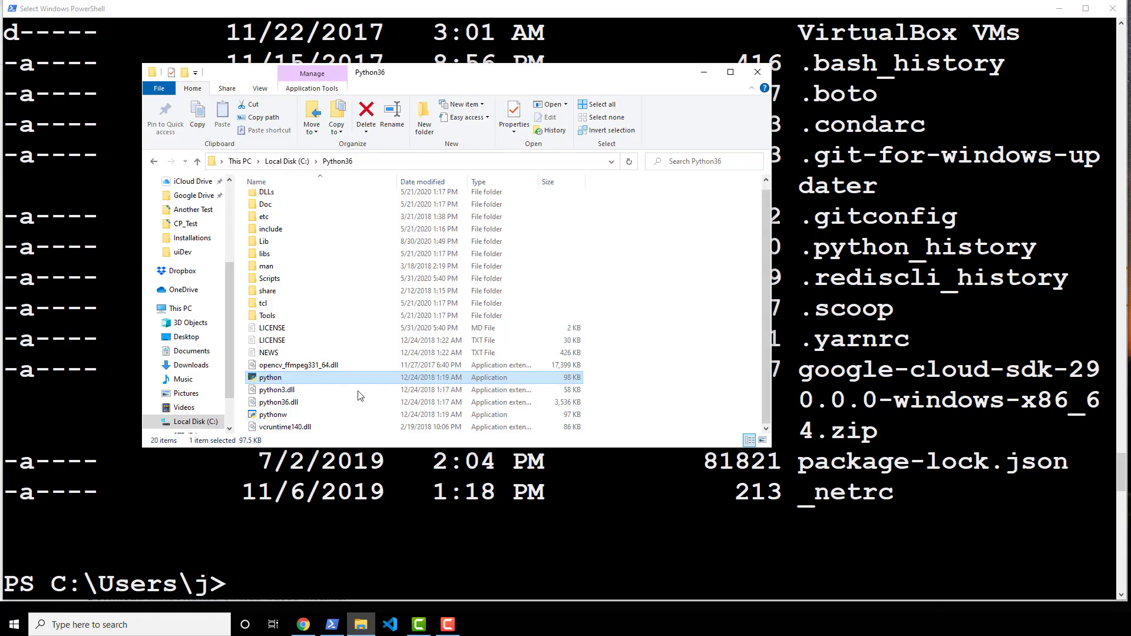
pyautogui.rightClick(301, 376)
pyautogui.press('Escape')
pyautogui.click(371, 168)
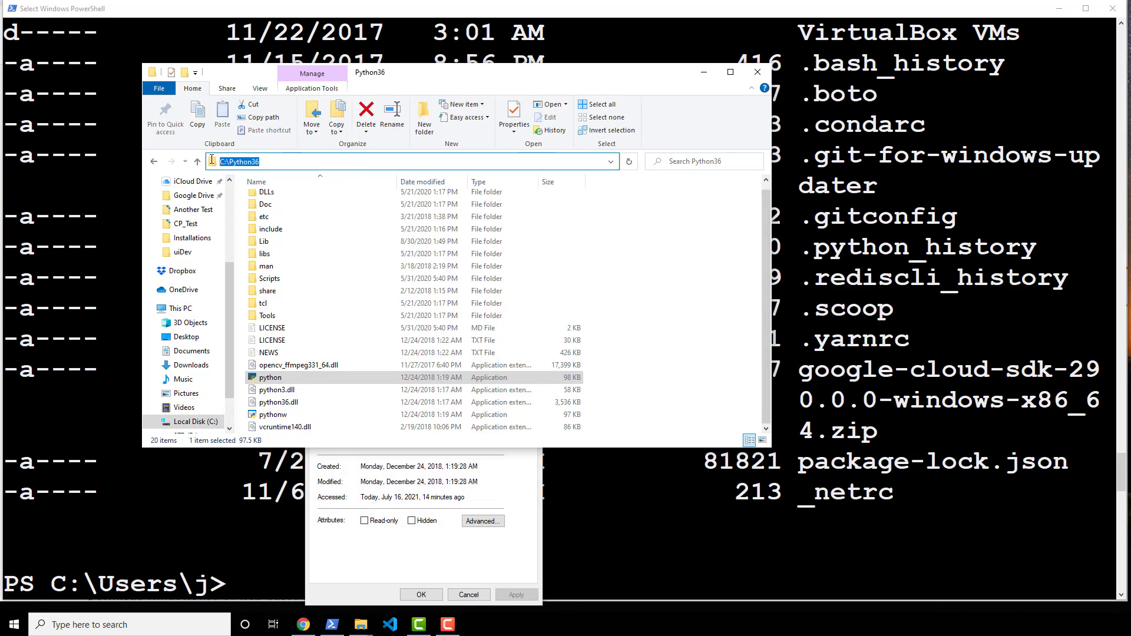
pyautogui.click(361, 506)
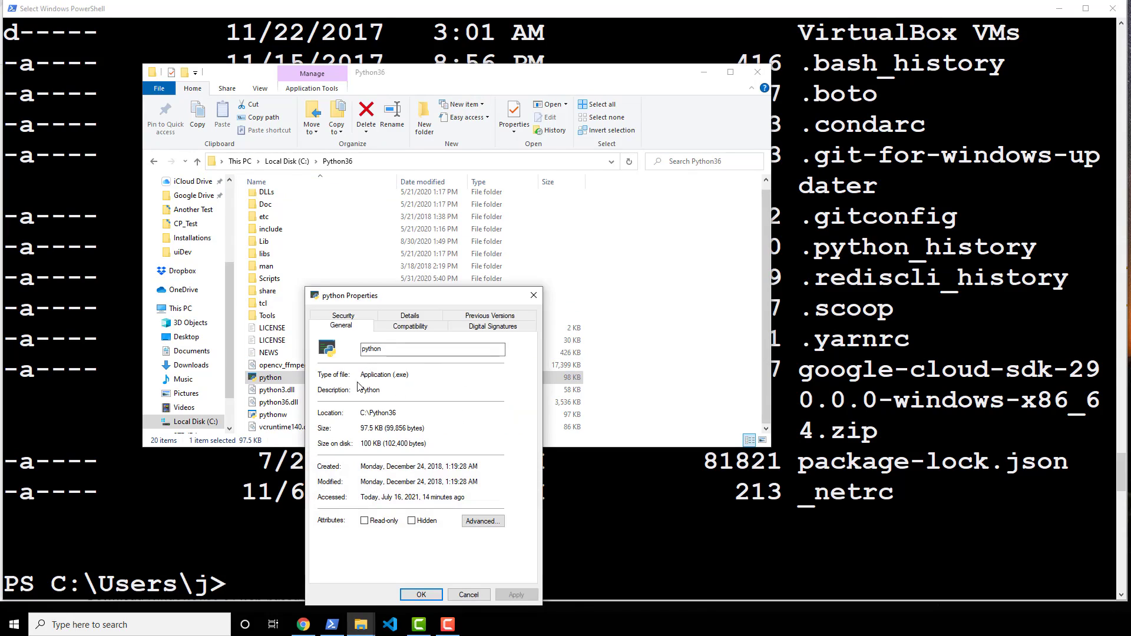
pyautogui.click(409, 316)
pyautogui.click(410, 425)
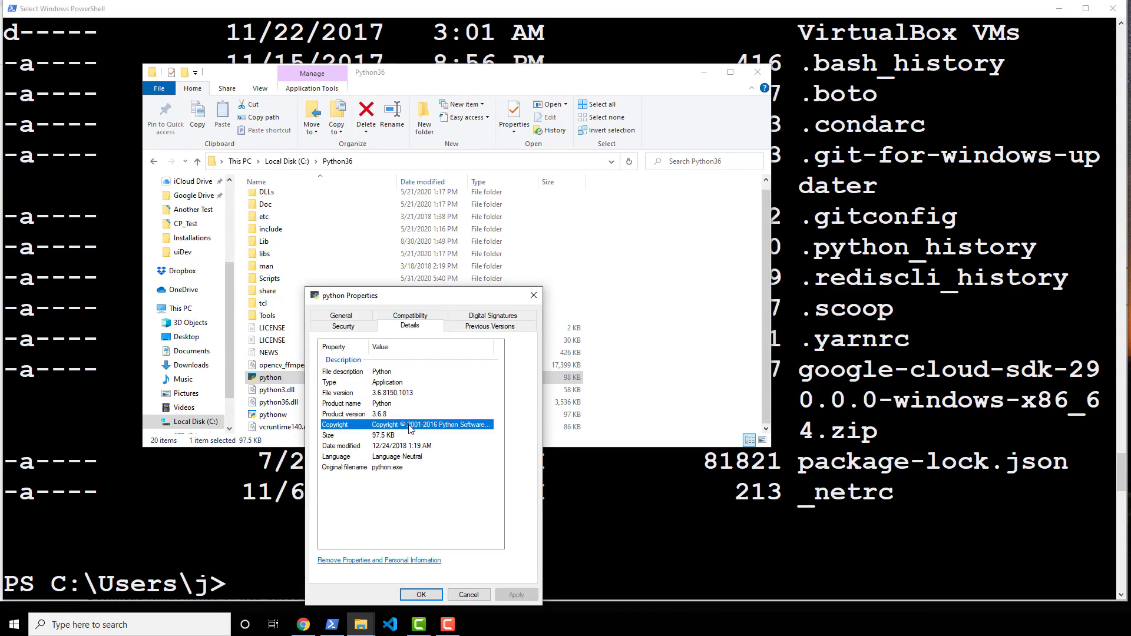
pyautogui.click(343, 326)
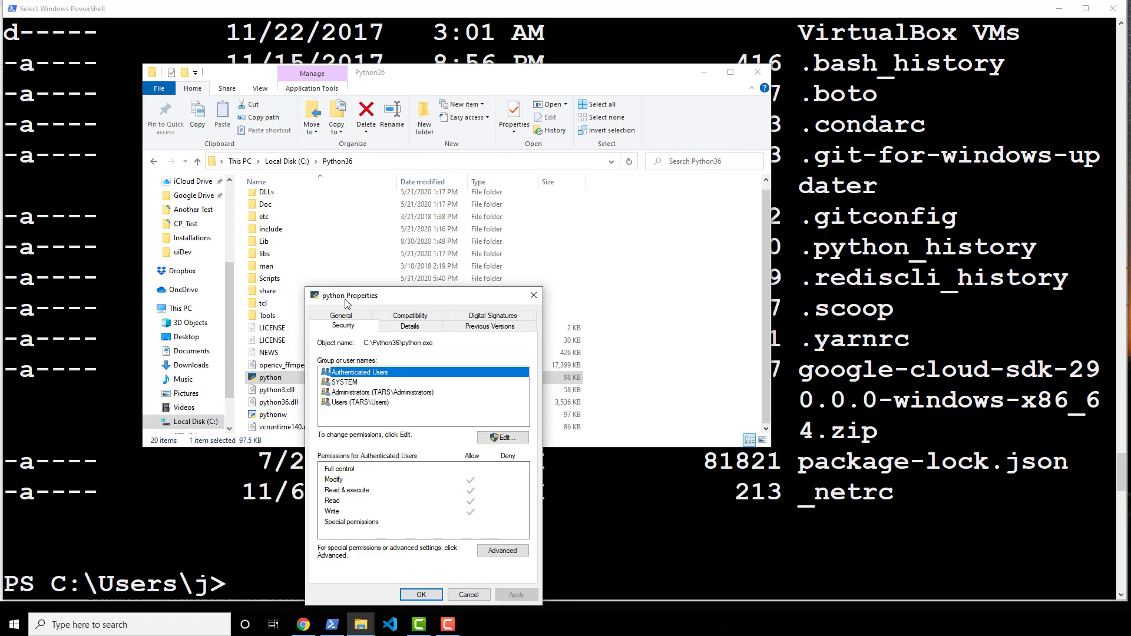
pyautogui.click(346, 317)
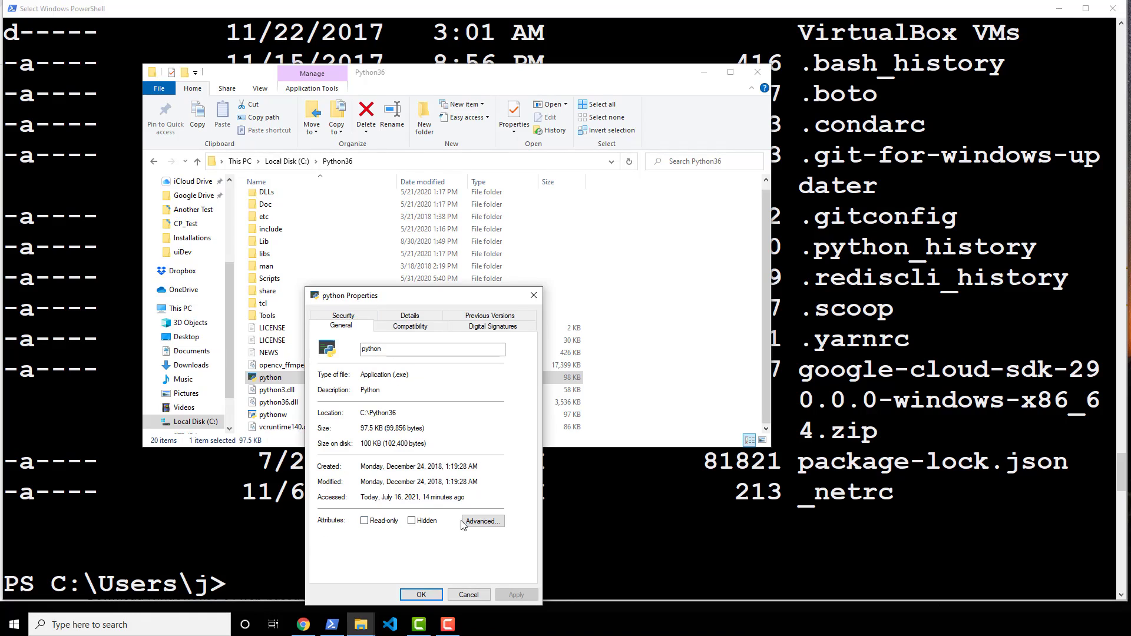
# Copy the Python36 folder's path, C:\Python36, from File Explorer and switch back to PowerShell
pyautogui.click(541, 281)
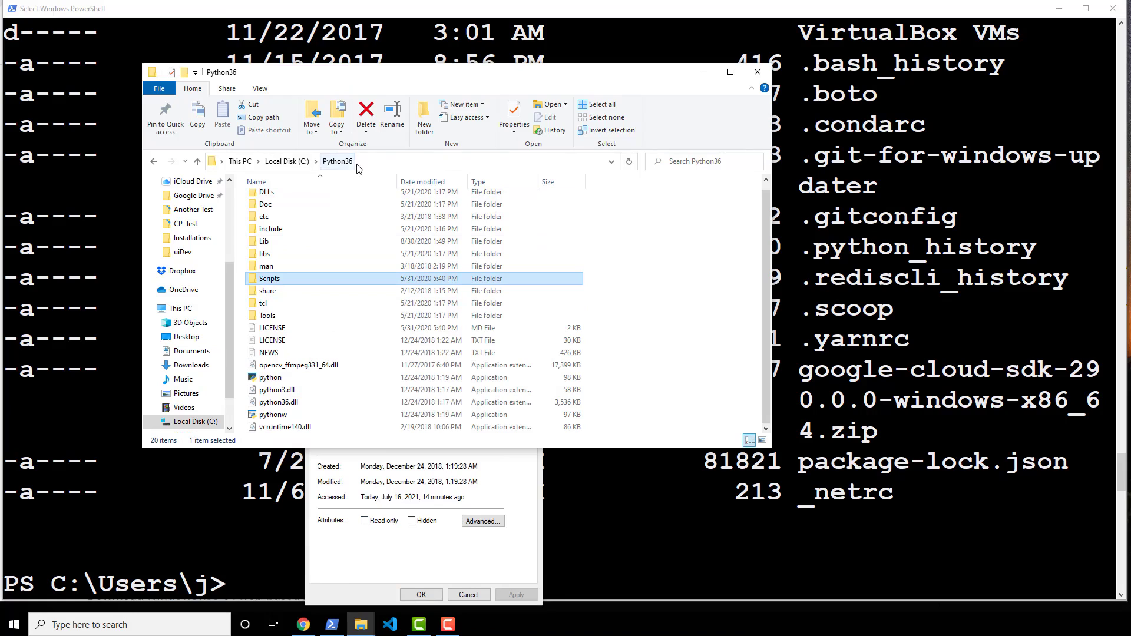
pyautogui.click(371, 161)
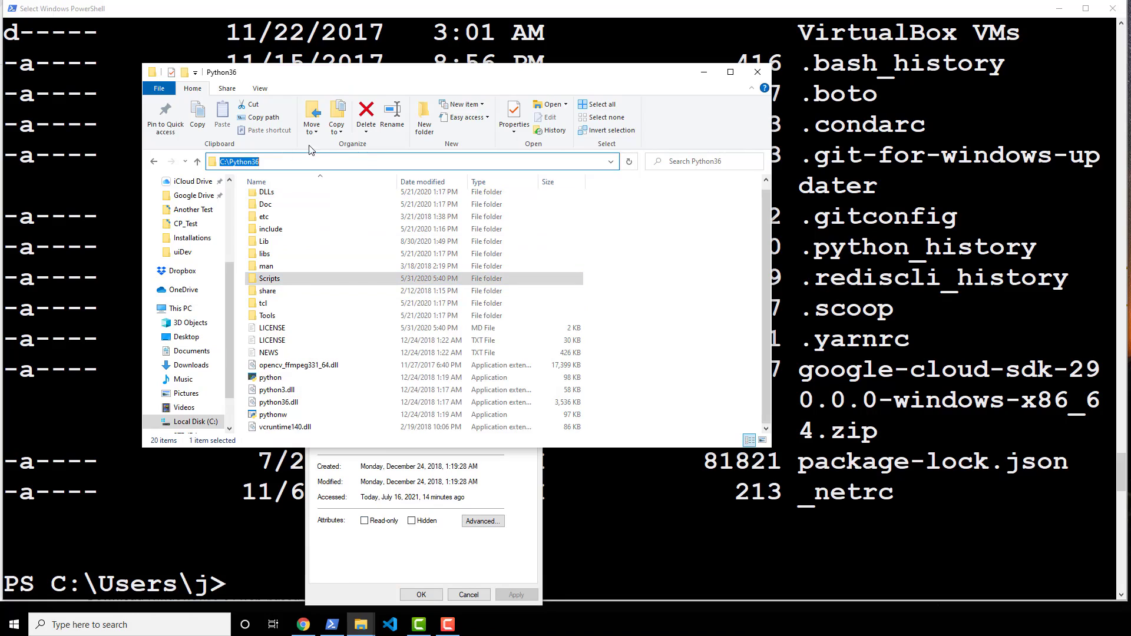
pyautogui.click(260, 159)
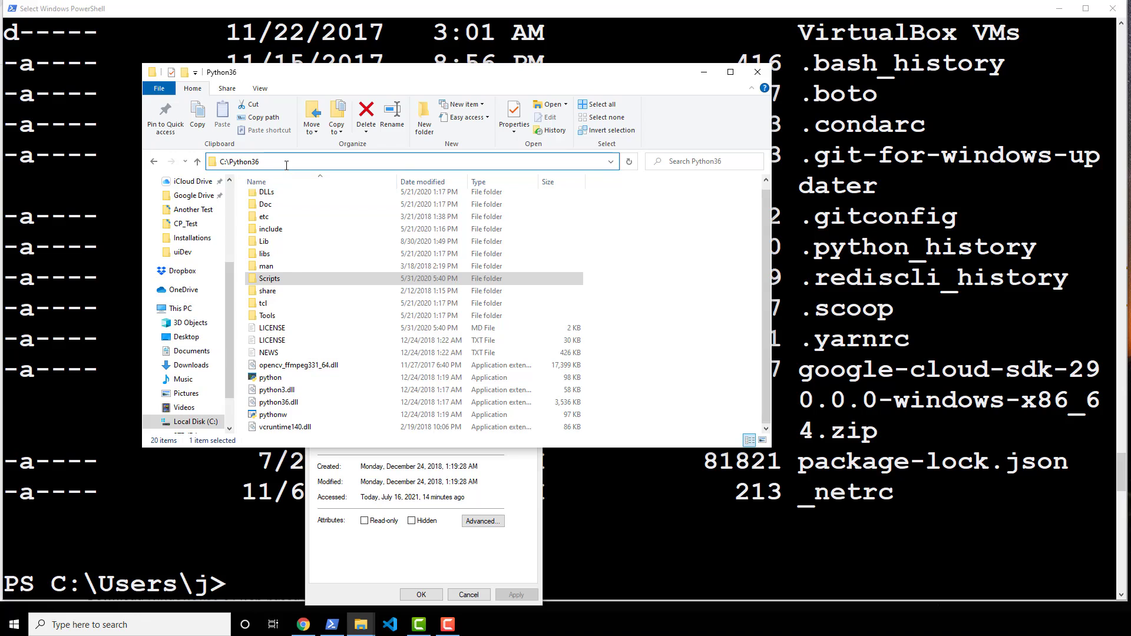
pyautogui.hotkey('ctrl', 'a')
pyautogui.hotkey('alt', 'Tab')
pyautogui.press('Escape')
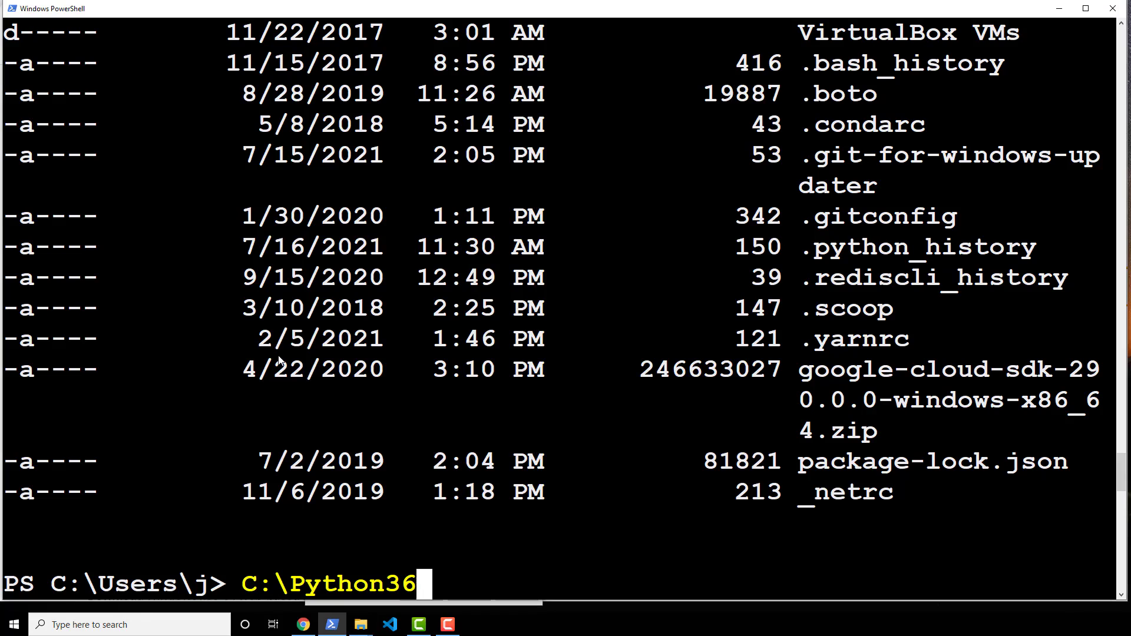
# Run C:\Python36\python.exe using the copied folder path, and leave the Python interpreter with exit()
pyautogui.hotkey('ctrl', 'v')
pyautogui.write('\\python')
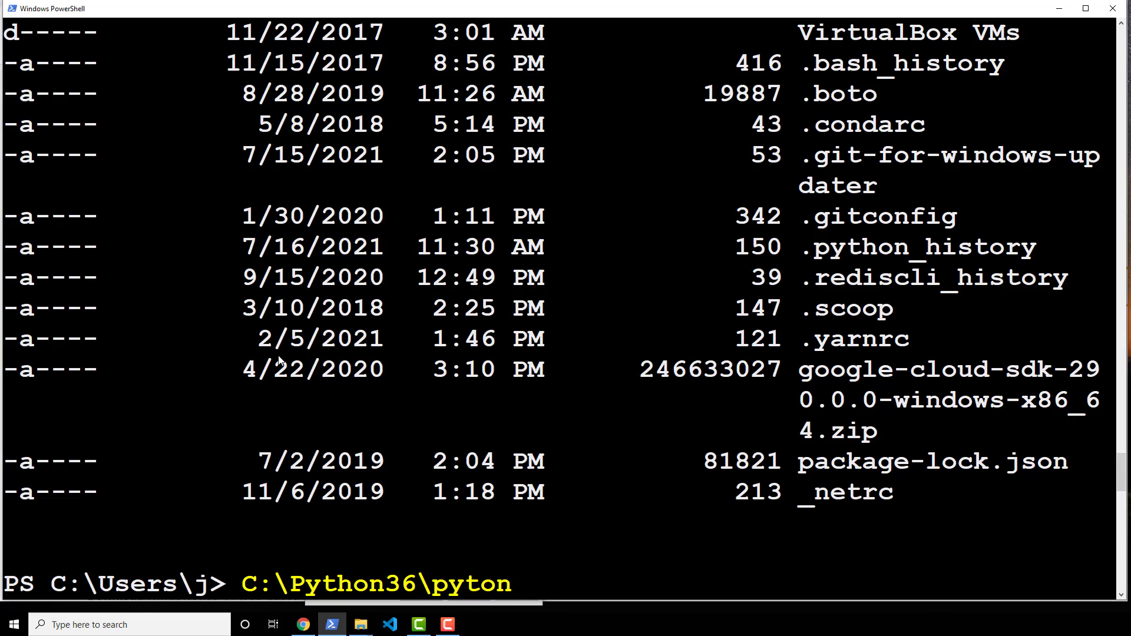
pyautogui.press('BackSpace')
pyautogui.press('BackSpace')
pyautogui.write('hon.exe')
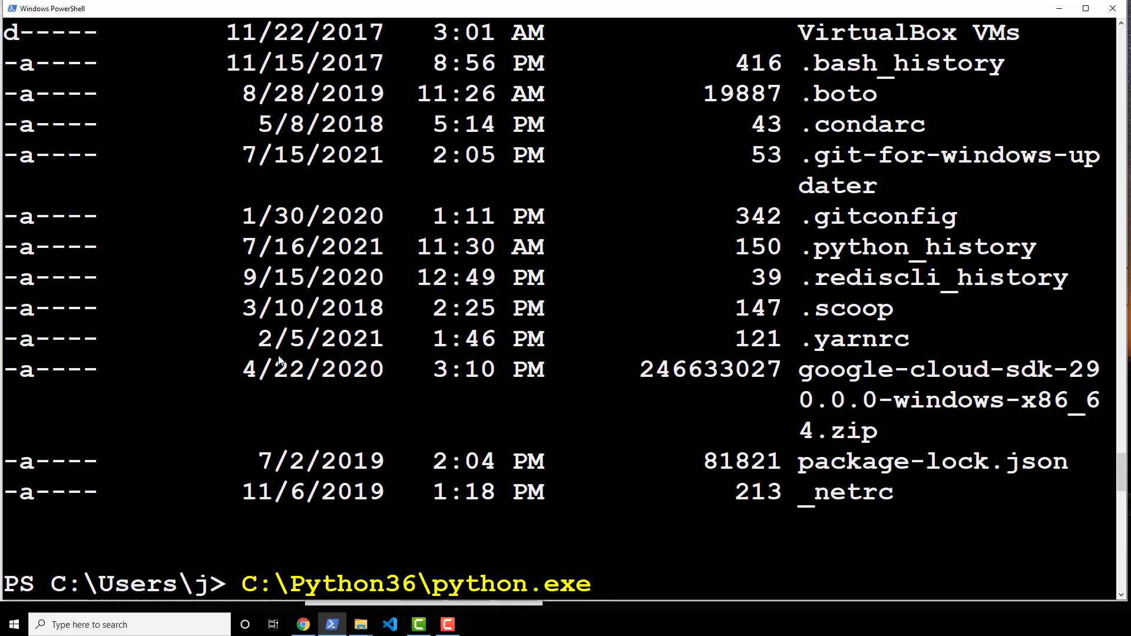
pyautogui.press('Return')
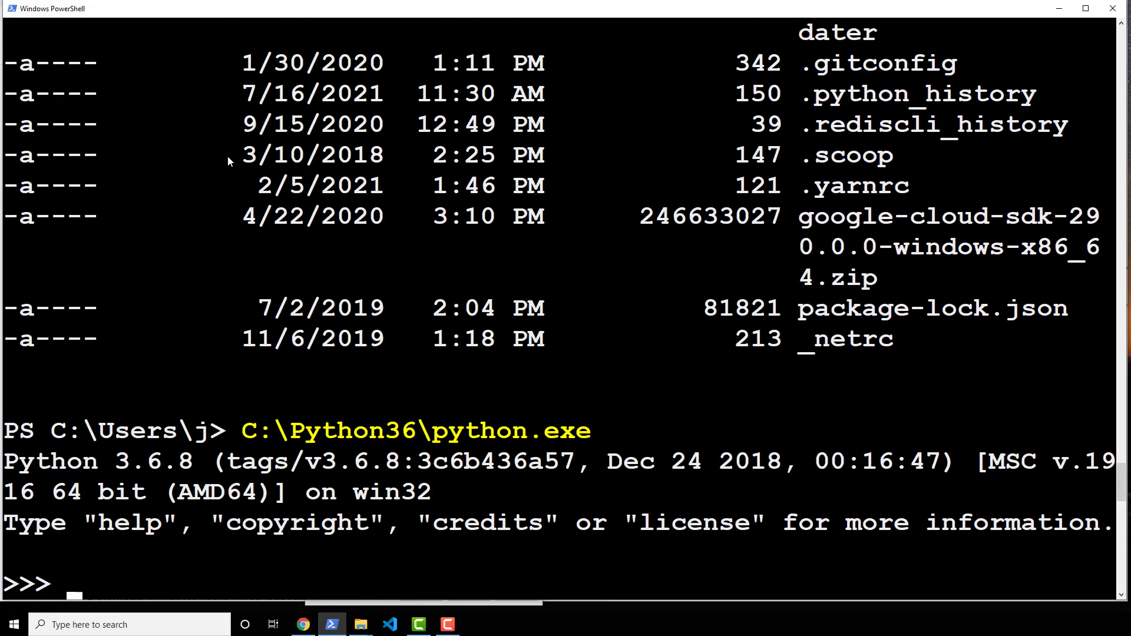
pyautogui.click(218, 186)
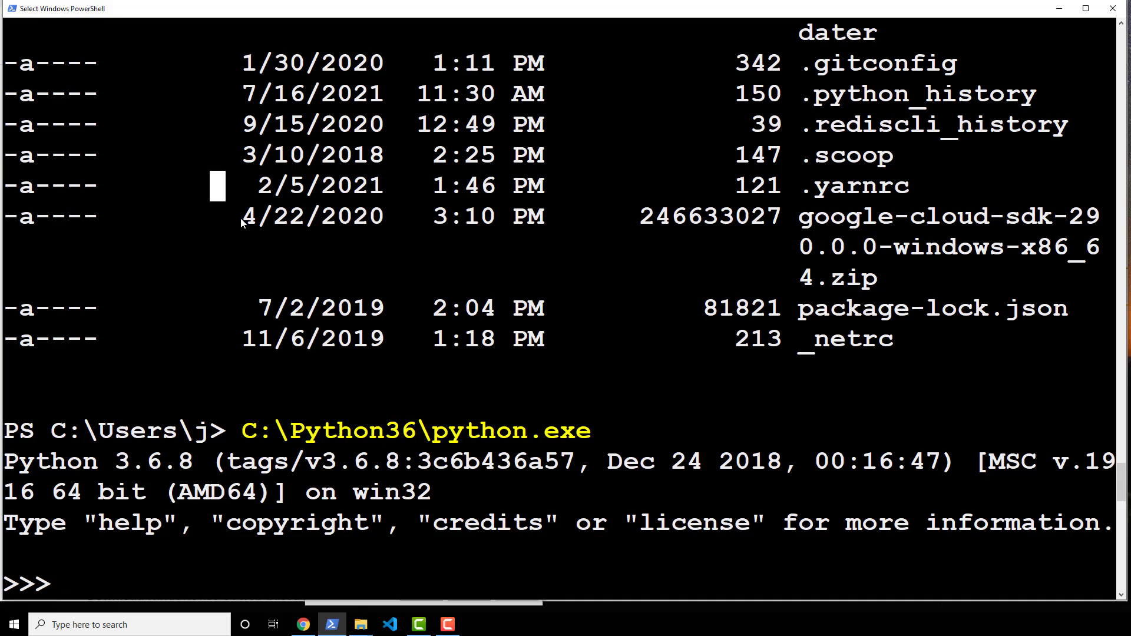
pyautogui.write('exit()')
pyautogui.press('Return')
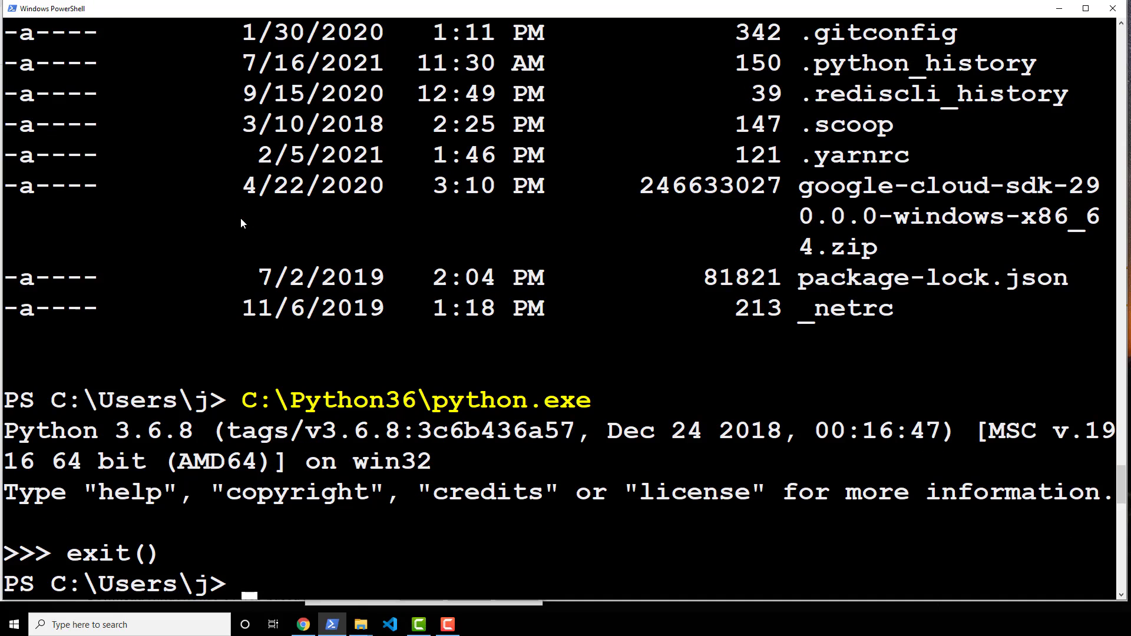
# Recall the previous command, change its folder to run C:\Python37\python.exe, and leave the interpreter with exit()
pyautogui.press('Up')
pyautogui.press('Left')
pyautogui.press('Left')
pyautogui.press('Left')
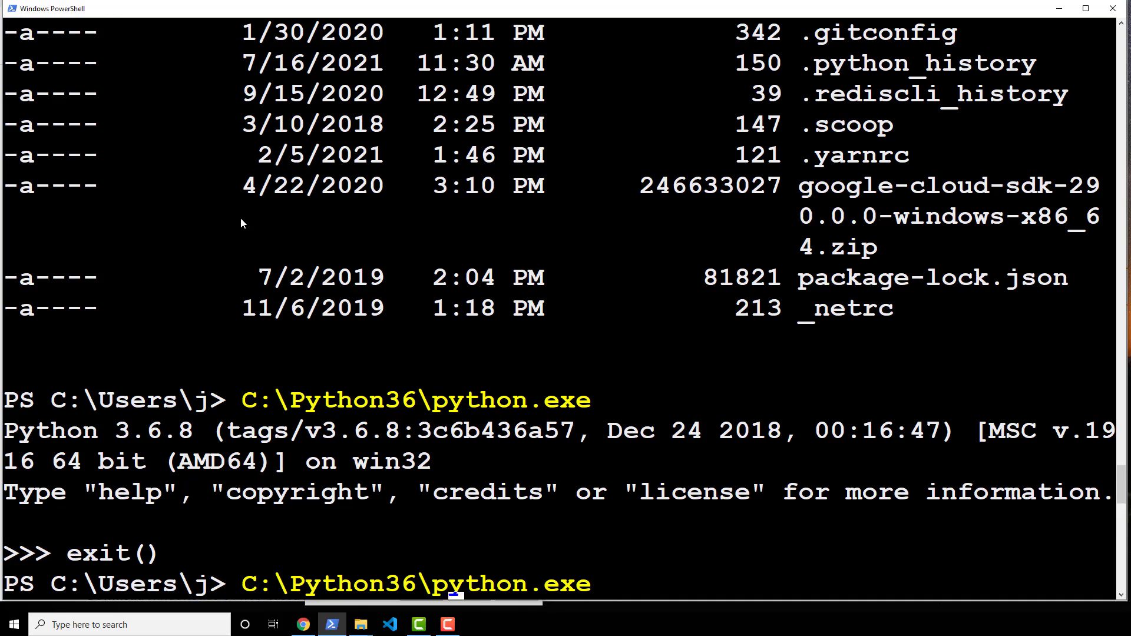
pyautogui.press('Right')
pyautogui.press('BackSpace')
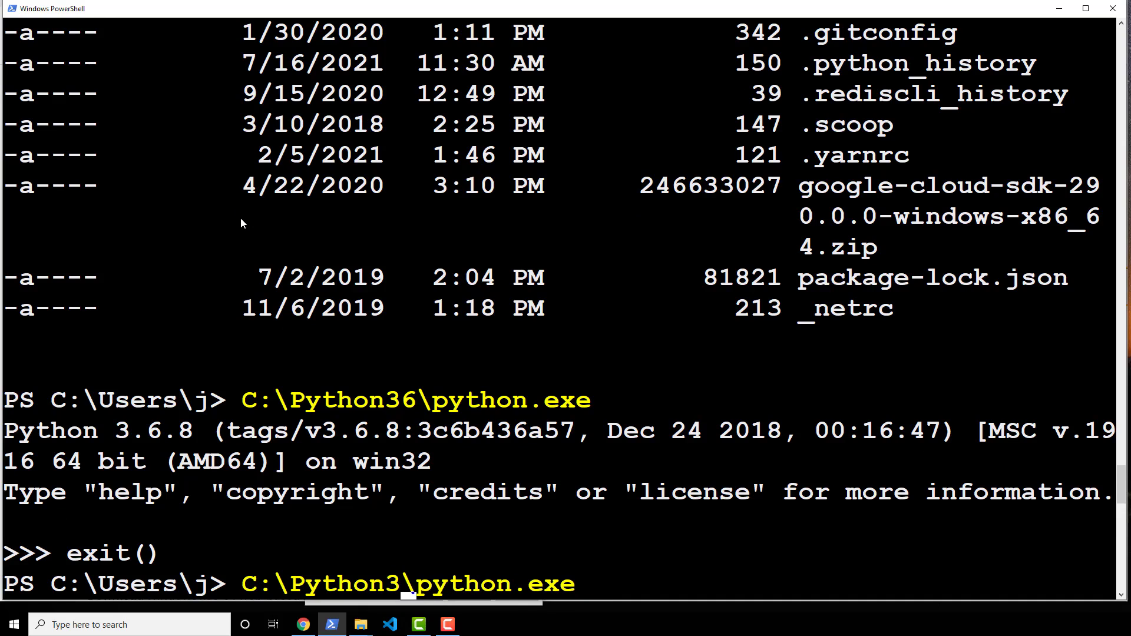
pyautogui.write('7')
pyautogui.press('Return')
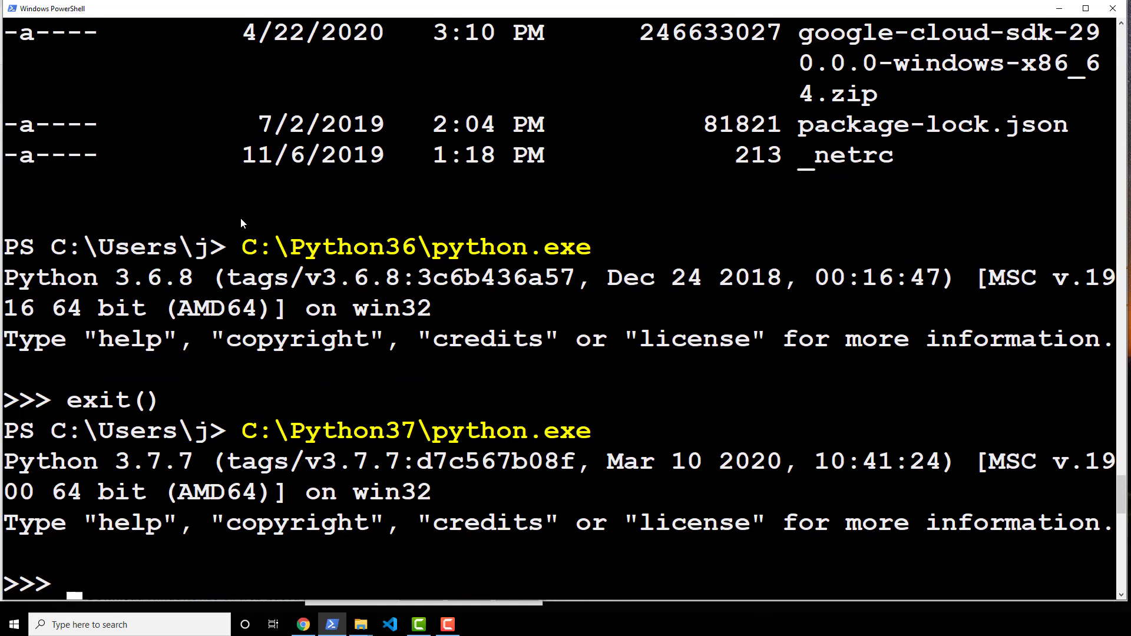
pyautogui.write('exit()')
pyautogui.press('Return')
# Edit the recalled command to run C:\Python27\python.exe, and leave that interpreter with exit()
pyautogui.press('Up')
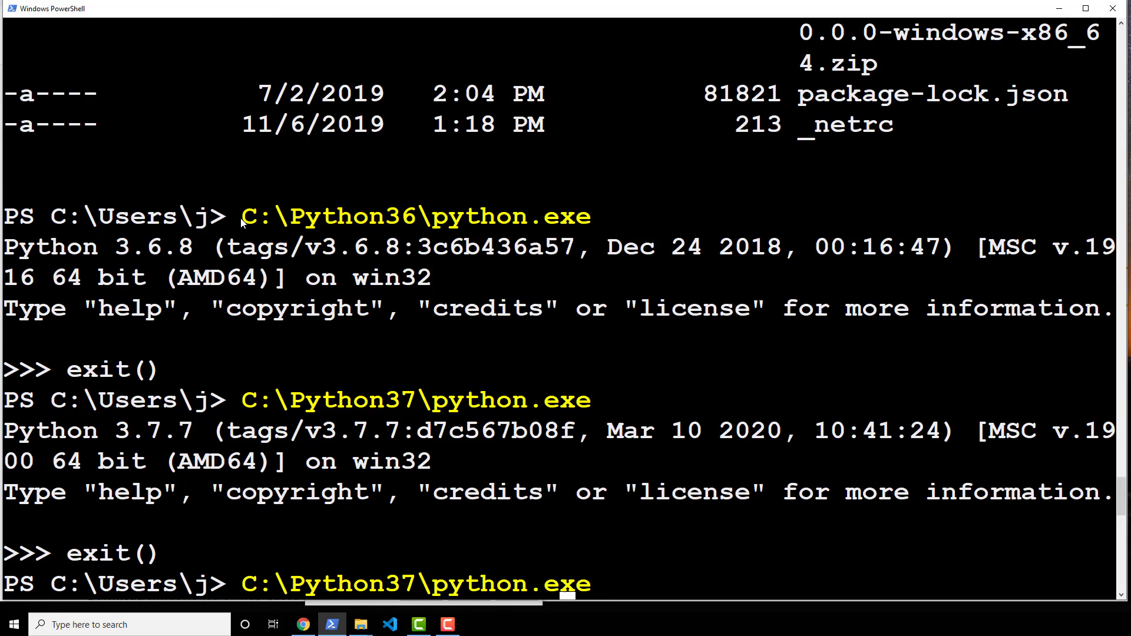
pyautogui.press('Left')
pyautogui.press('Left')
pyautogui.press('Left')
pyautogui.press('Left')
pyautogui.press('Left')
pyautogui.press('Left')
pyautogui.press('Left')
pyautogui.press('Left')
pyautogui.press('Left')
pyautogui.press('Left')
pyautogui.press('Left')
pyautogui.press('Left')
pyautogui.press('BackSpace')
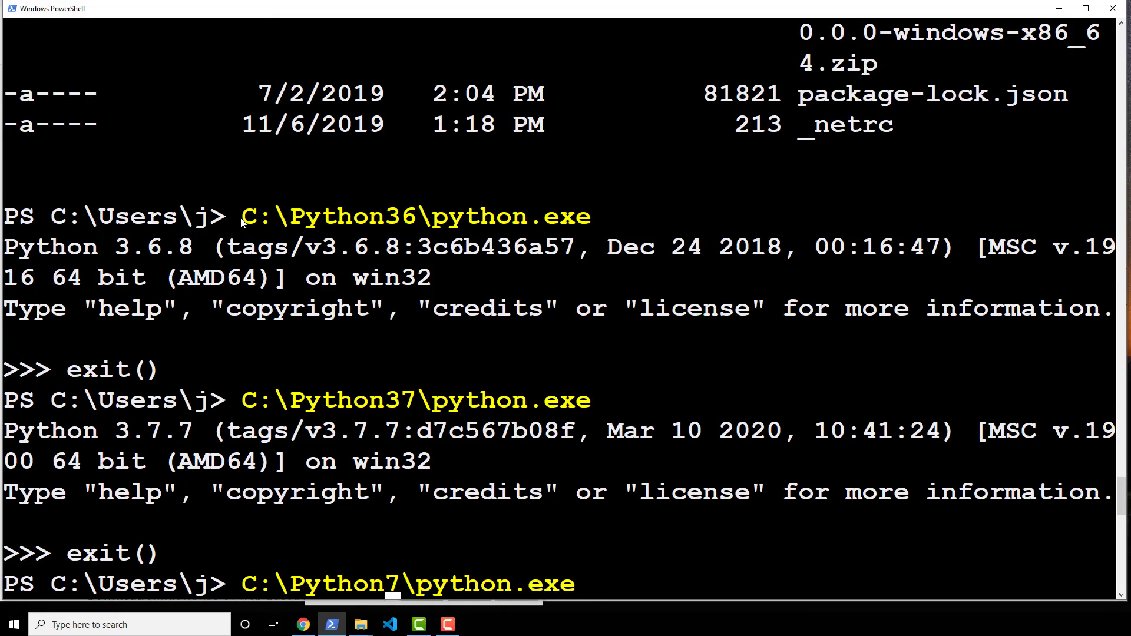
pyautogui.write('2')
pyautogui.press('Return')
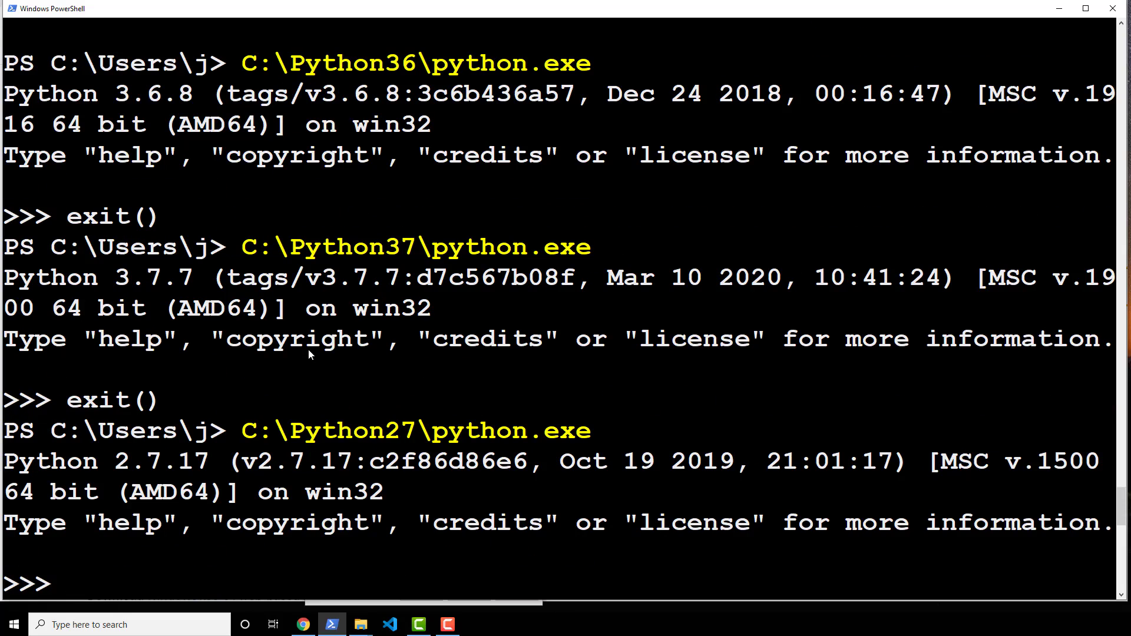
pyautogui.write('exit()')
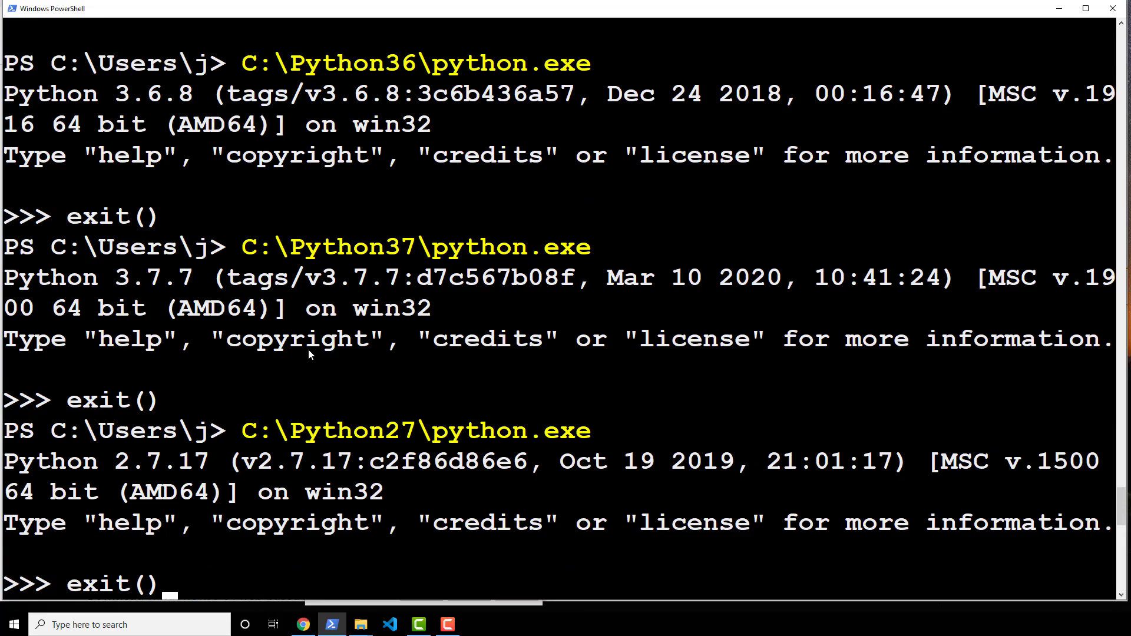
pyautogui.press('Return')
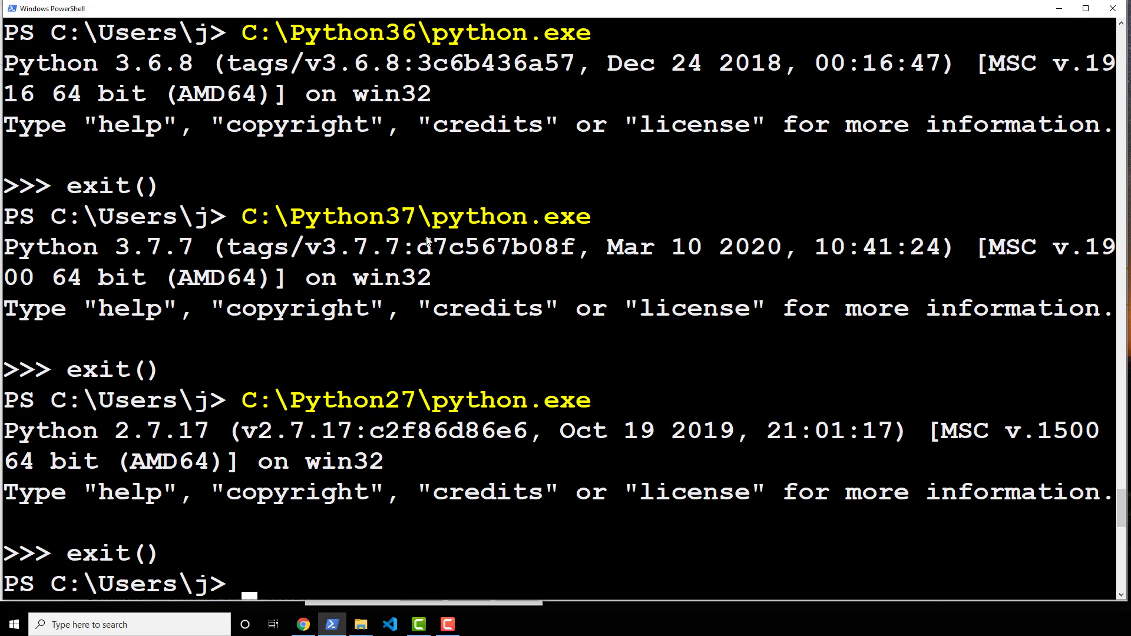
pyautogui.press('Up')
pyautogui.press('Up')
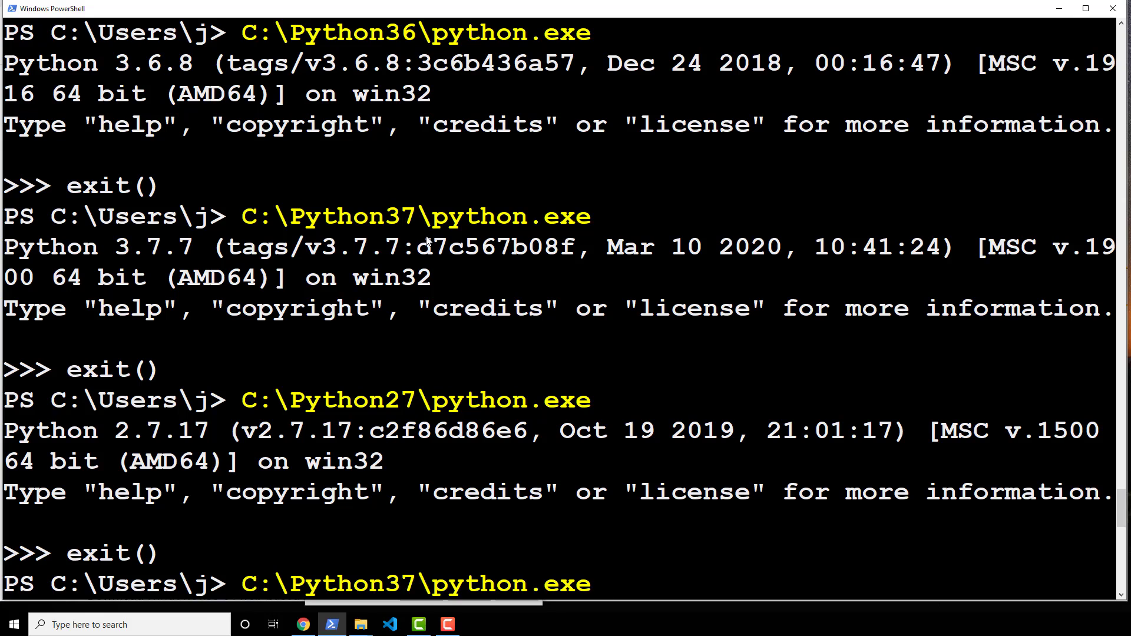
pyautogui.press('Escape')
# Start the default Python interpreter with the plain python command
pyautogui.scroll(-1, 415, 171)
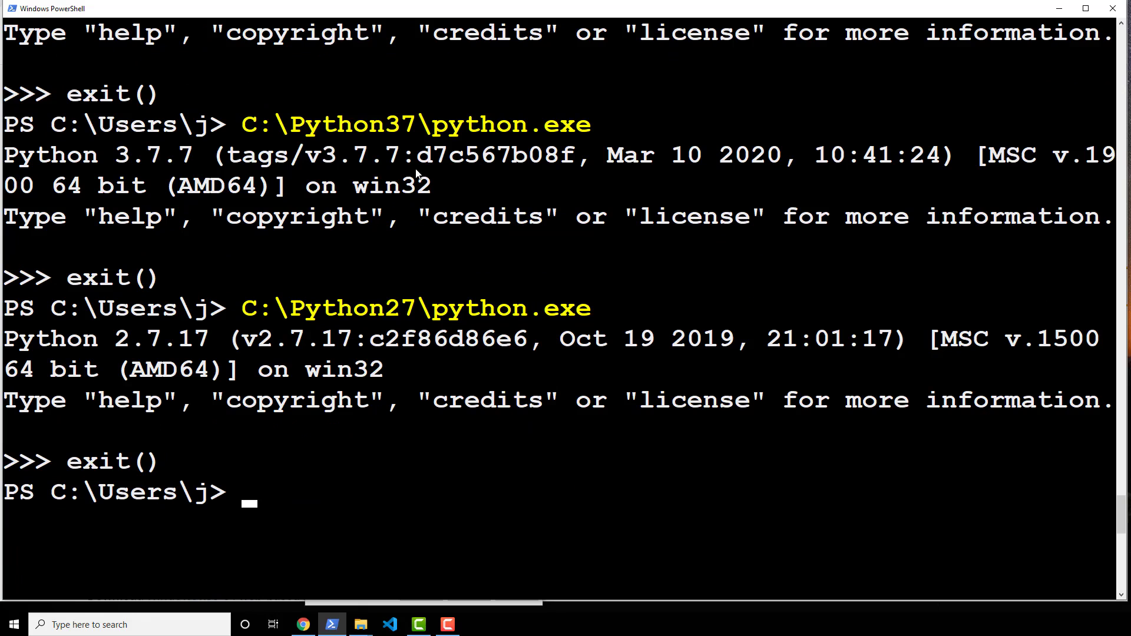
pyautogui.scroll(2, 415, 171)
pyautogui.scroll(-2, 395, 266)
pyautogui.scroll(-1, 310, 389)
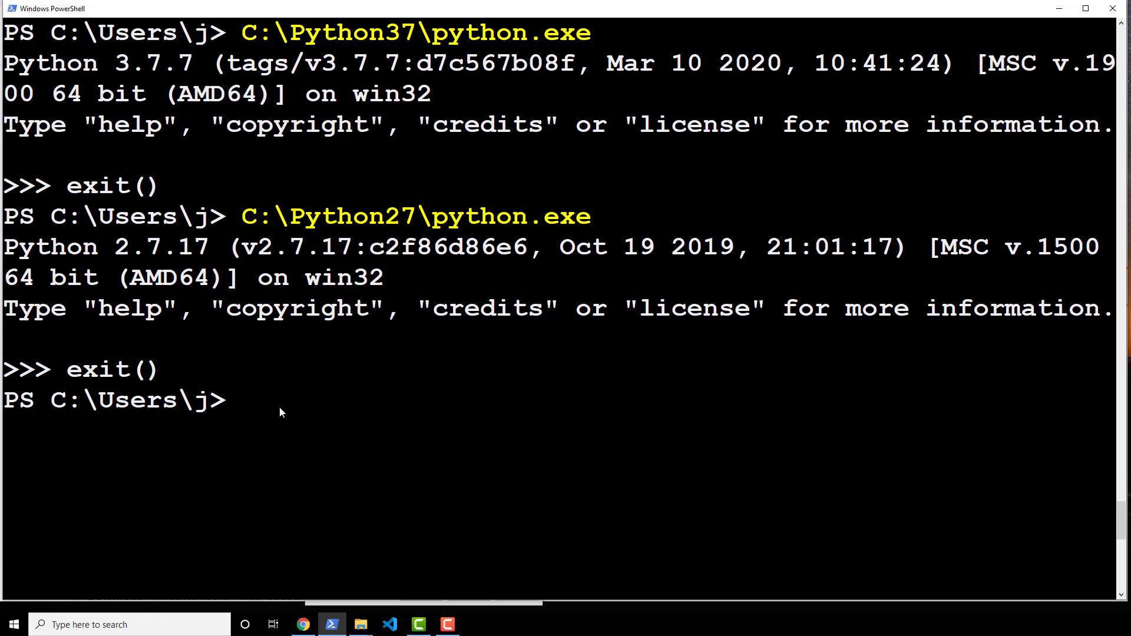
pyautogui.write('python')
pyautogui.press('Return')
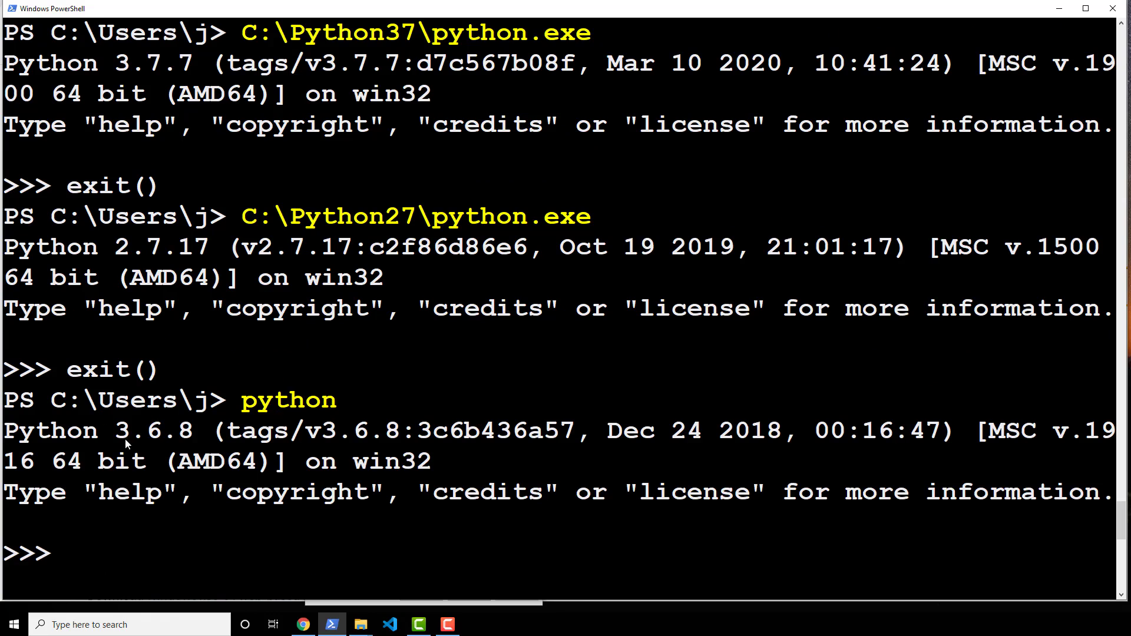
# Compare the version started by the plain python command with the earlier full-path commands, such as C:\Python36\python.exe
pyautogui.moveTo(102, 437); pyautogui.dragTo(197, 449)
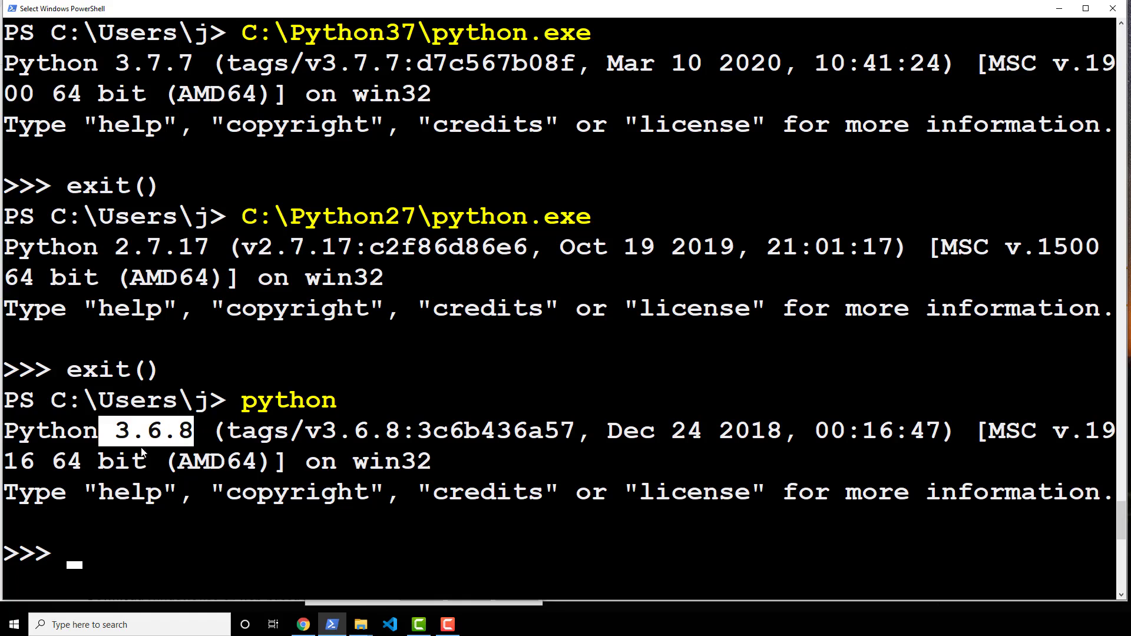
pyautogui.click(154, 441)
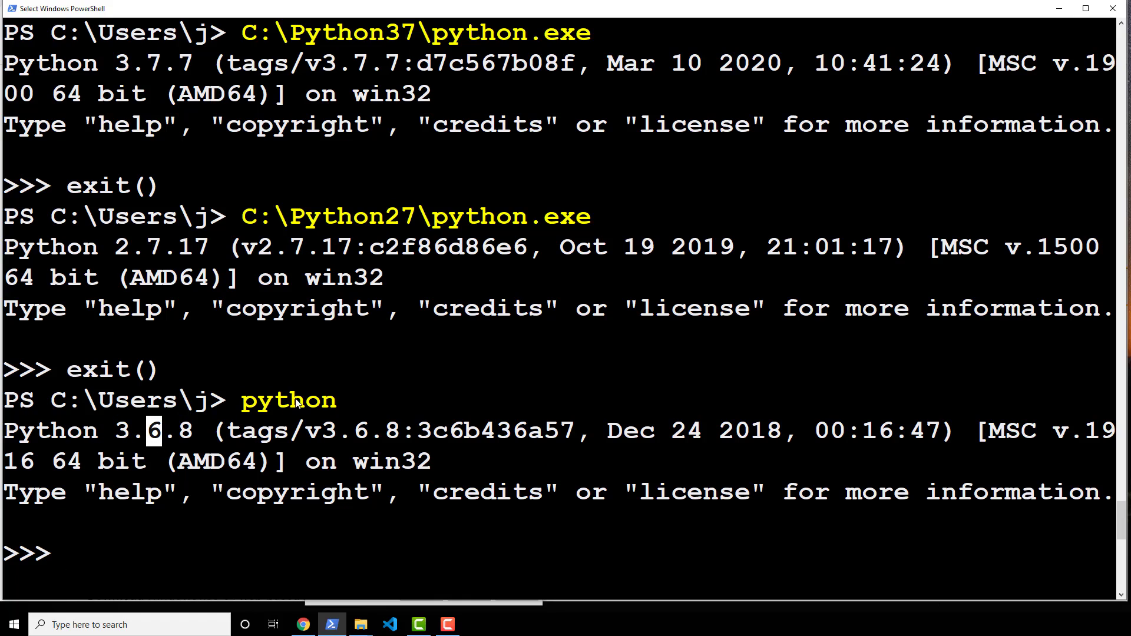
pyautogui.click(297, 431)
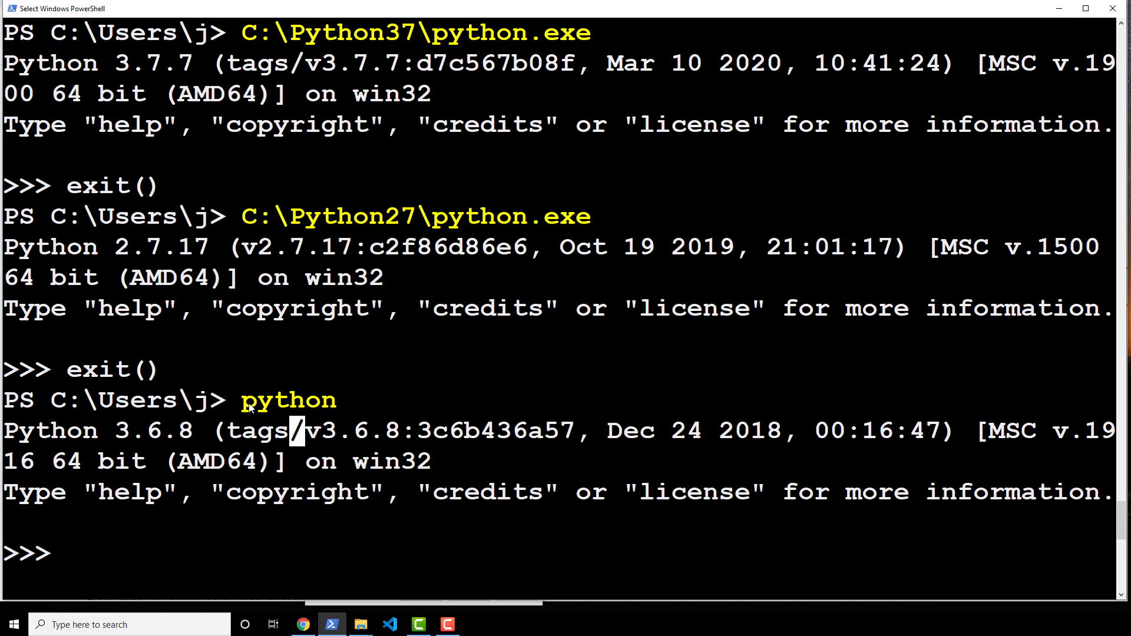
pyautogui.moveTo(251, 405); pyautogui.dragTo(410, 406)
pyautogui.click(408, 406)
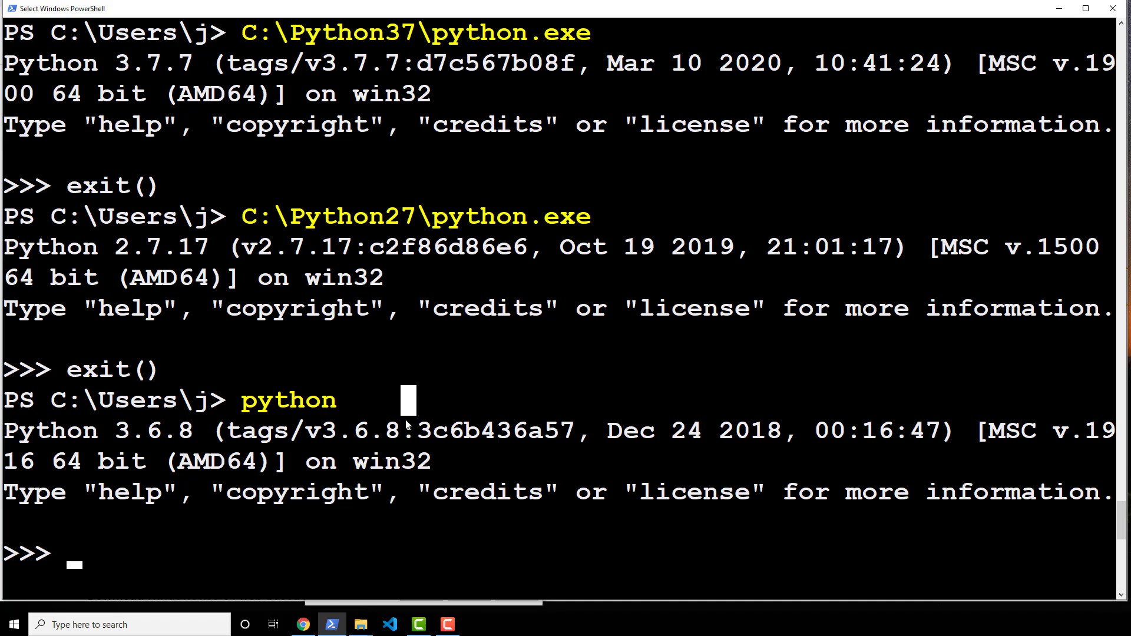
pyautogui.scroll(2, 405, 412)
pyautogui.scroll(1, 354, 271)
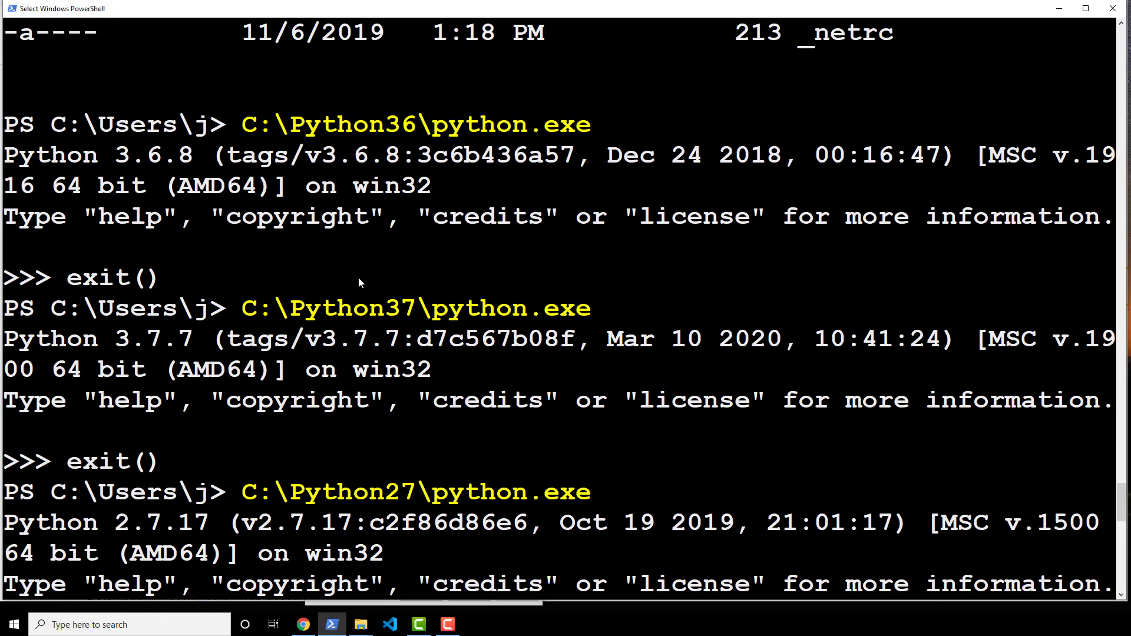
pyautogui.click(236, 125)
pyautogui.moveTo(259, 127); pyautogui.dragTo(603, 131)
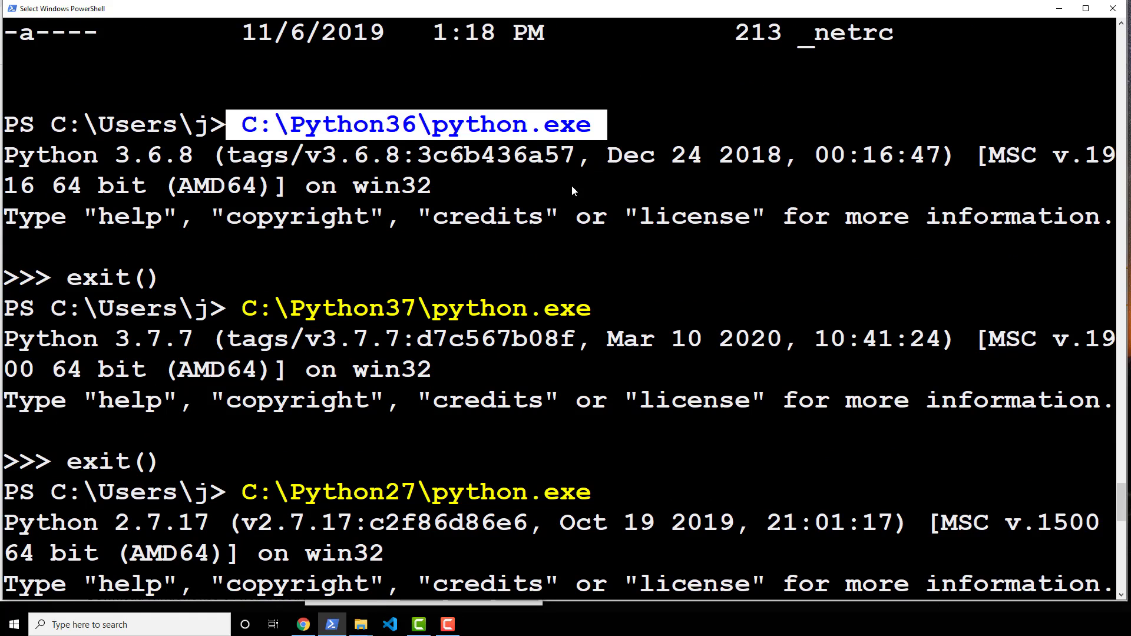
pyautogui.scroll(-4, 571, 185)
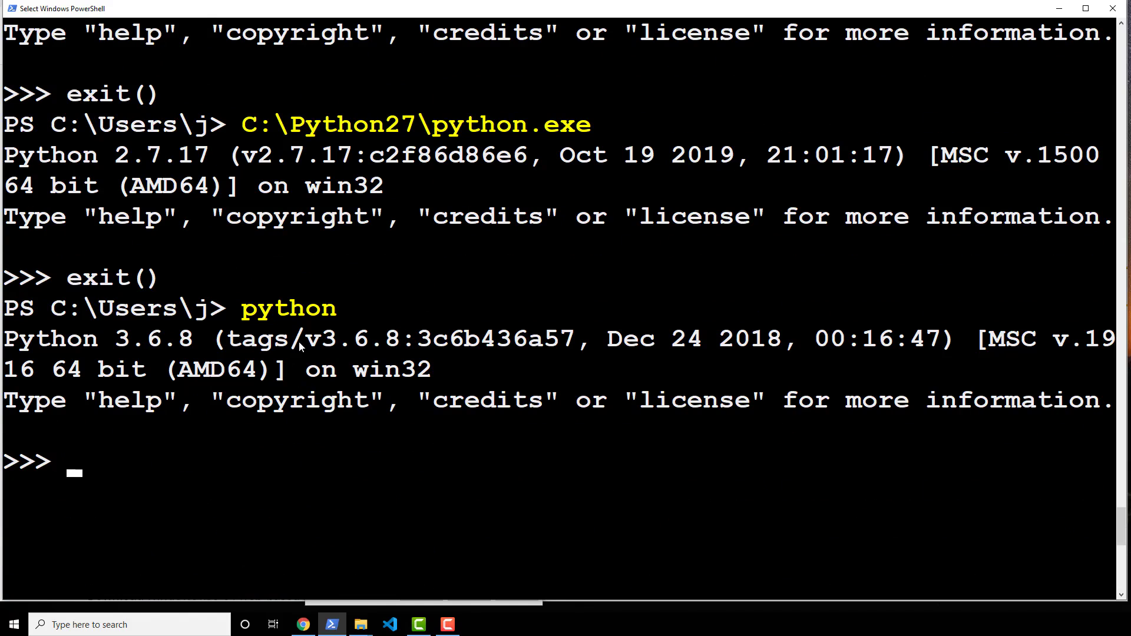
pyautogui.keyDown('ctrl'); pyautogui.scroll(-1, 300, 348); pyautogui.keyUp('ctrl')
pyautogui.keyDown('ctrl'); pyautogui.scroll(1, 316, 308); pyautogui.keyUp('ctrl')
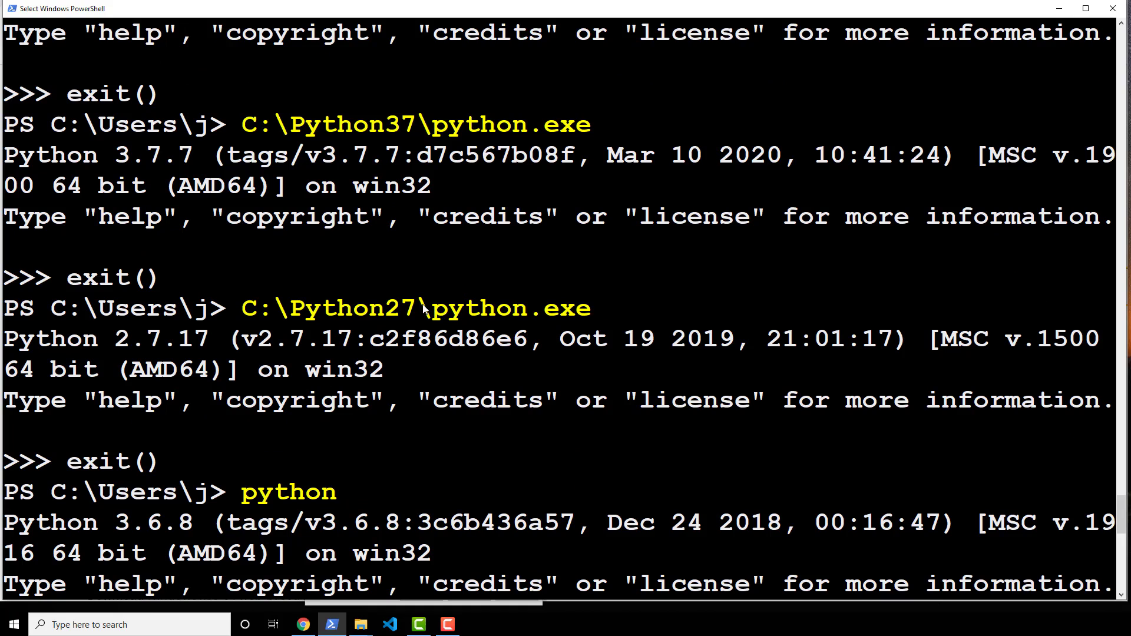
pyautogui.scroll(1, 386, 318)
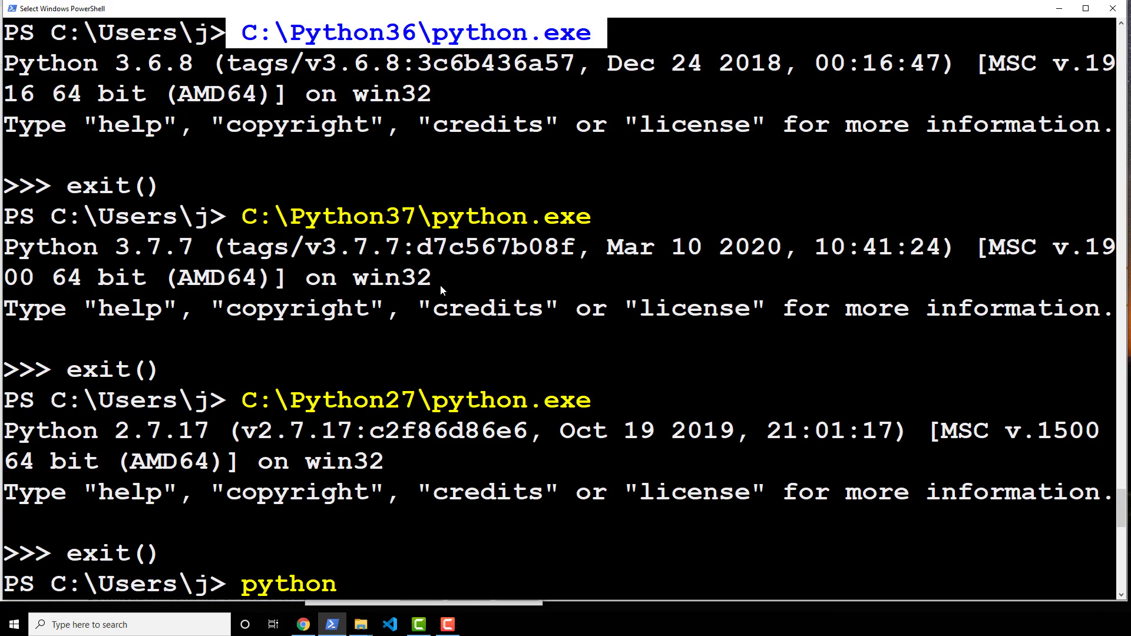
# Leave the Python interpreter with exit()
pyautogui.press('Return')
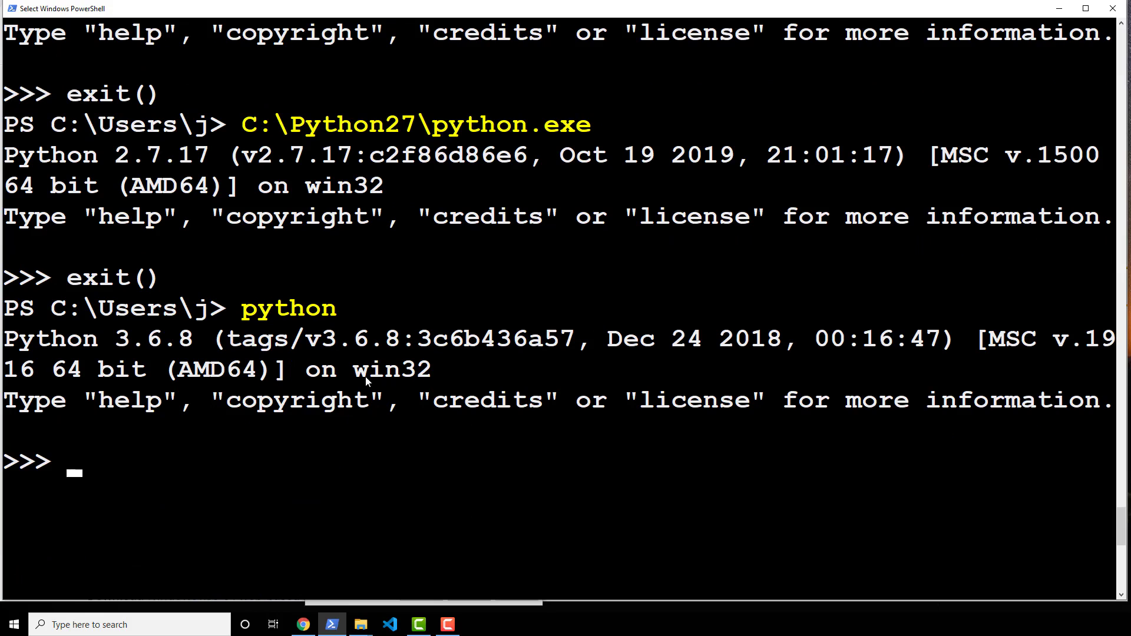
pyautogui.write('exit')
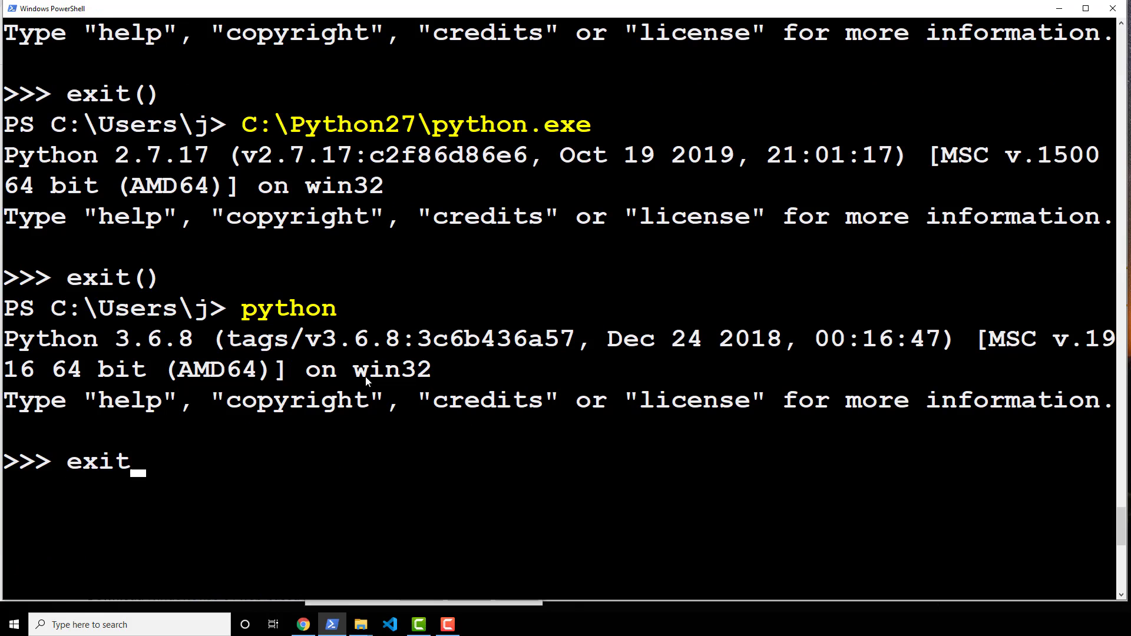
pyautogui.write('()')
pyautogui.press('Return')
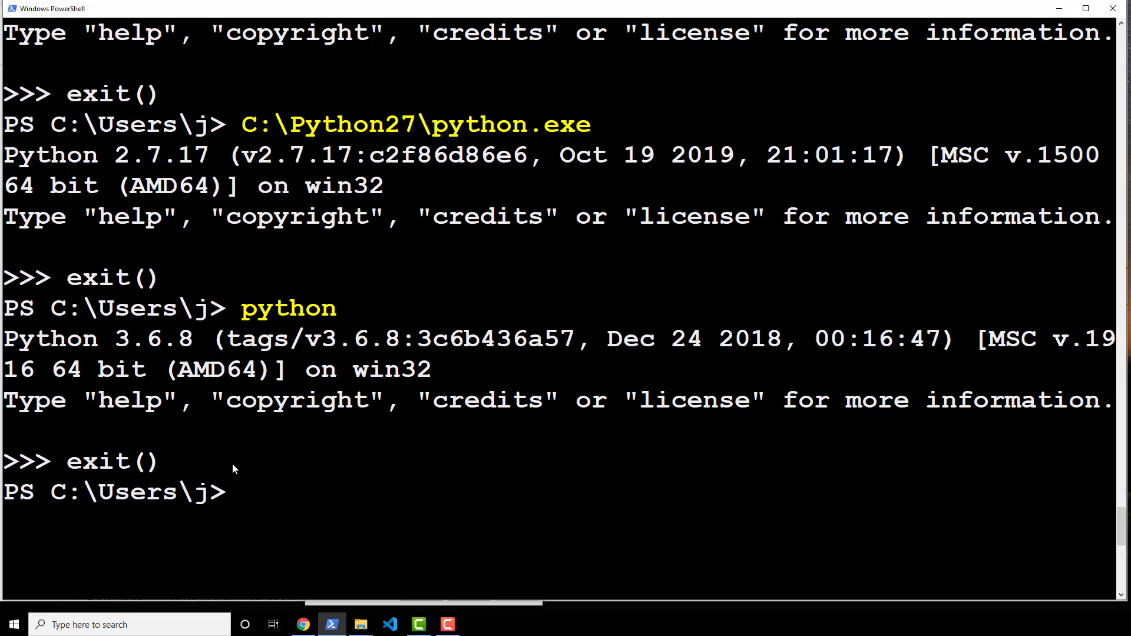
# Try to create a folder named Dev in the user's home folder with mkdir
pyautogui.write('mkdir')
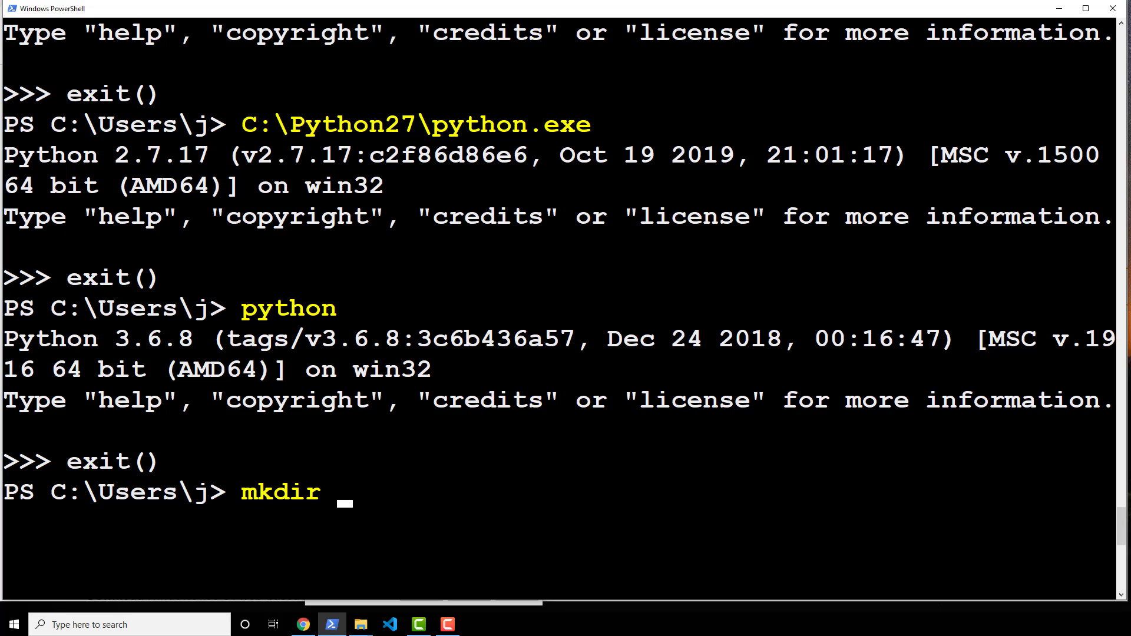
pyautogui.moveTo(213, 496); pyautogui.dragTo(51, 495)
pyautogui.click(392, 494)
pyautogui.write('Dev')
pyautogui.press('Return')
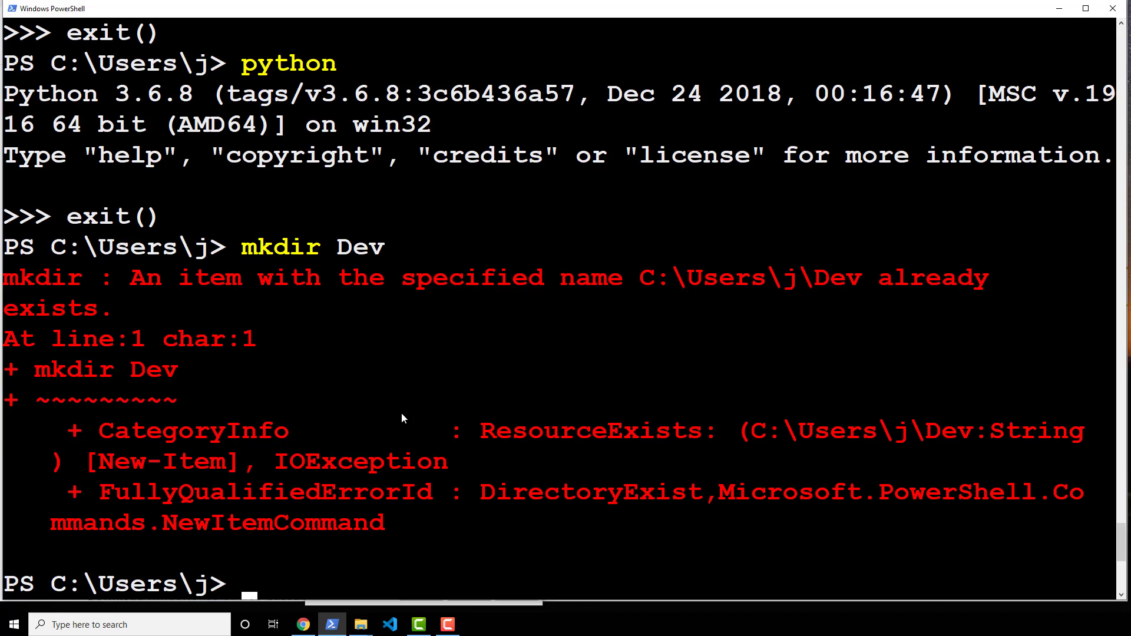
pyautogui.click(652, 323)
pyautogui.click(510, 357)
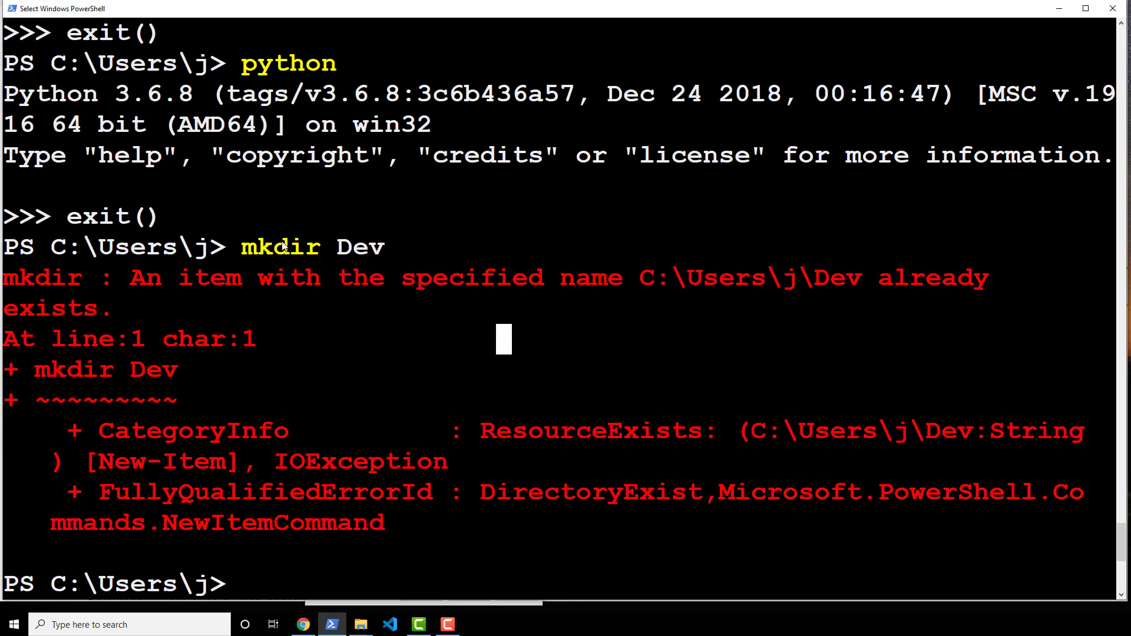
pyautogui.click(315, 378)
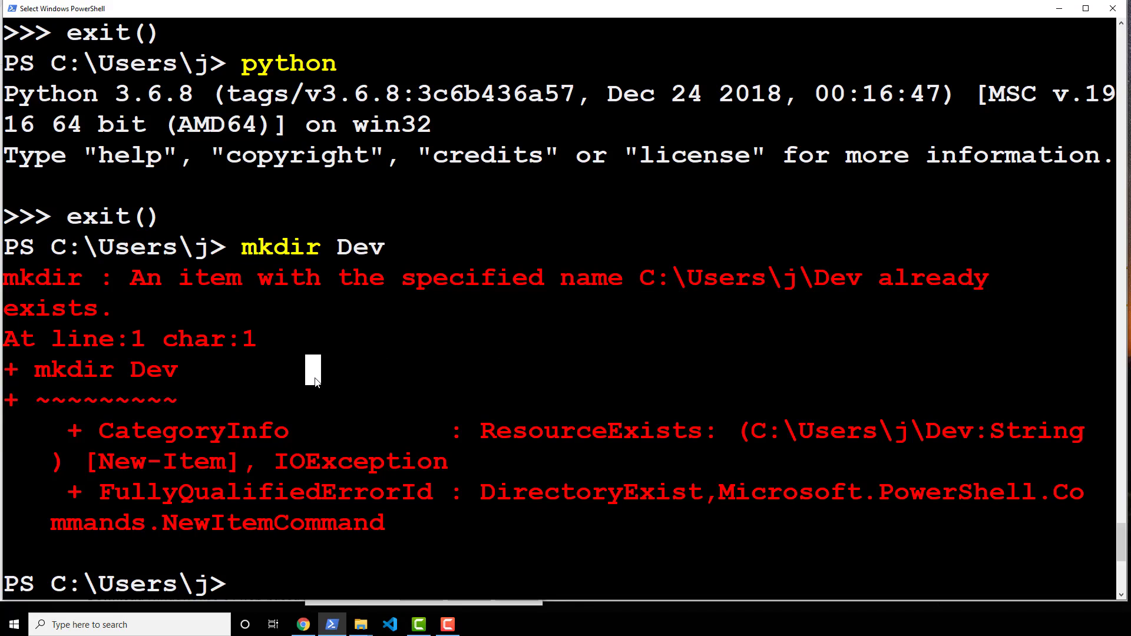
# Open the current folder in File Explorer with ii ., look for the Dev folder, and return to PowerShell
pyautogui.write('ii .')
pyautogui.press('Return')
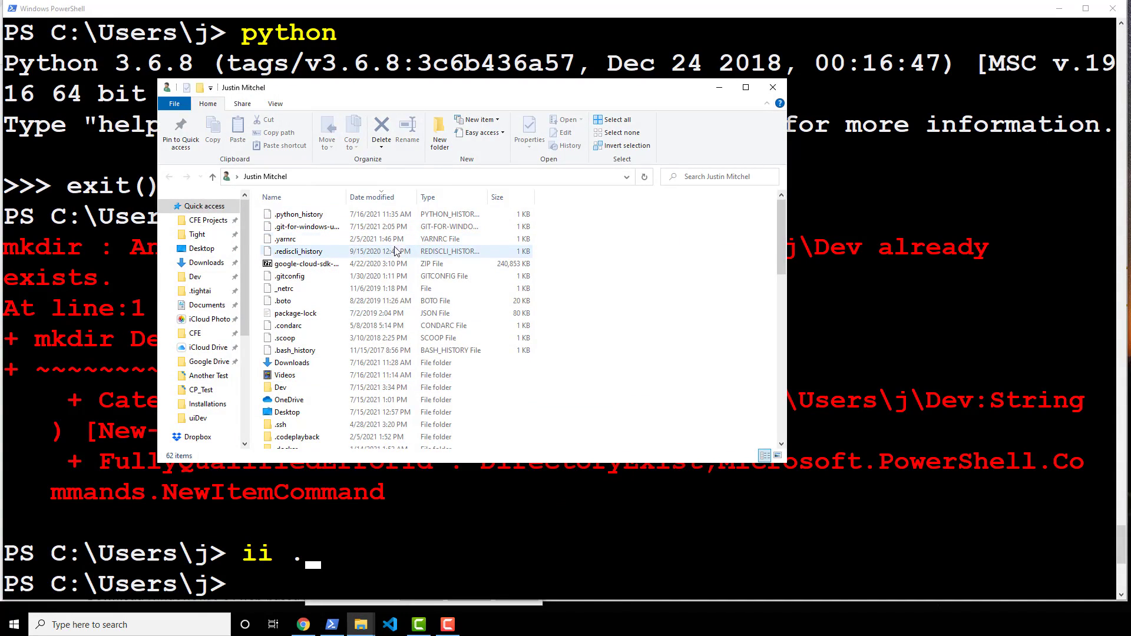
pyautogui.scroll(-5, 300, 334)
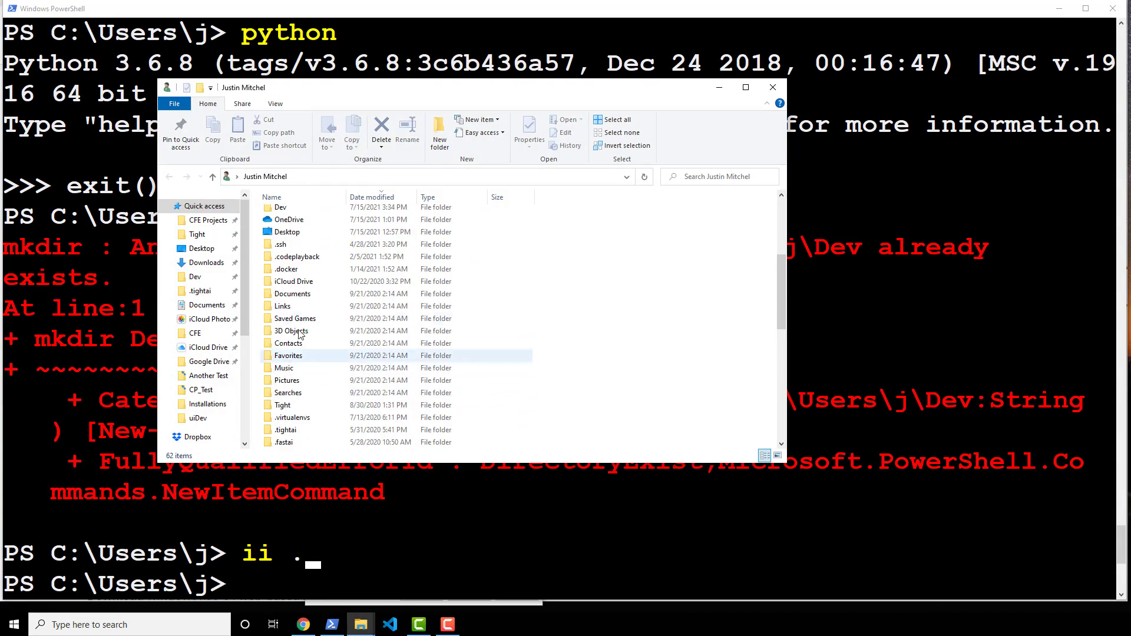
pyautogui.scroll(5, 373, 379)
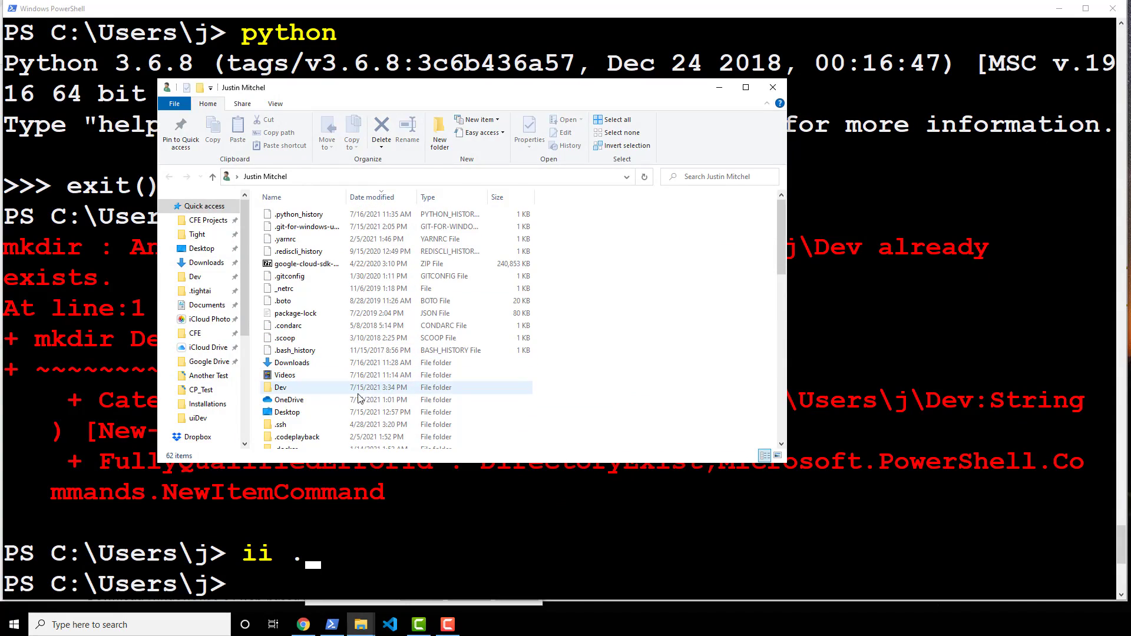
pyautogui.click(261, 568)
pyautogui.click(199, 585)
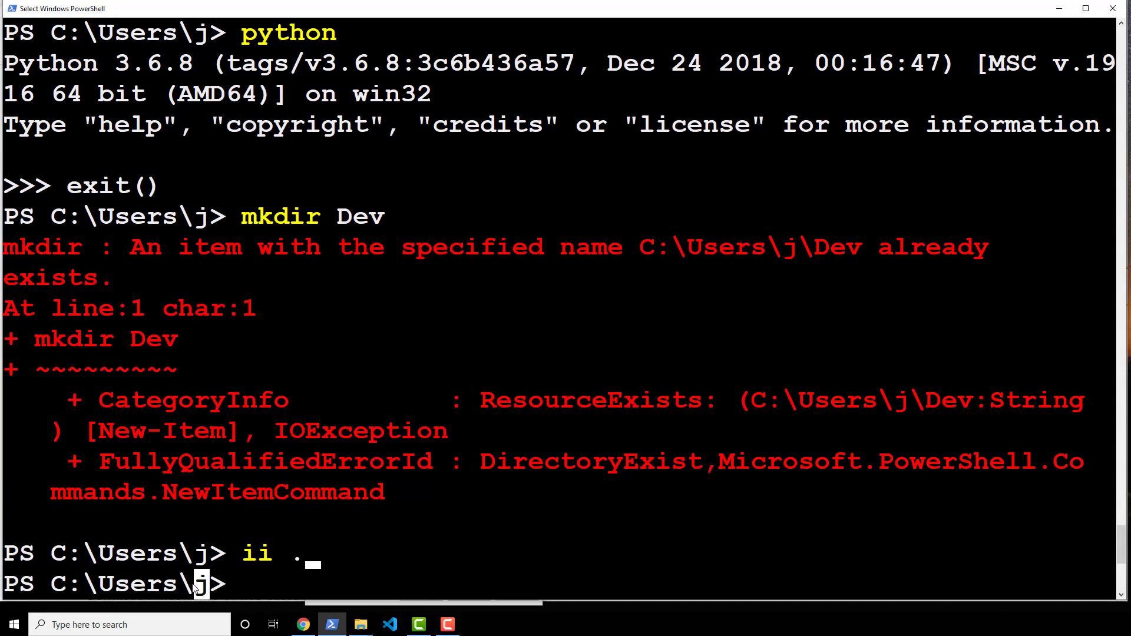
# Try to open the current folder with the command open
pyautogui.moveTo(199, 585); pyautogui.dragTo(52, 585)
pyautogui.click(295, 562)
pyautogui.click(350, 576)
pyautogui.write('open .')
pyautogui.press('Return')
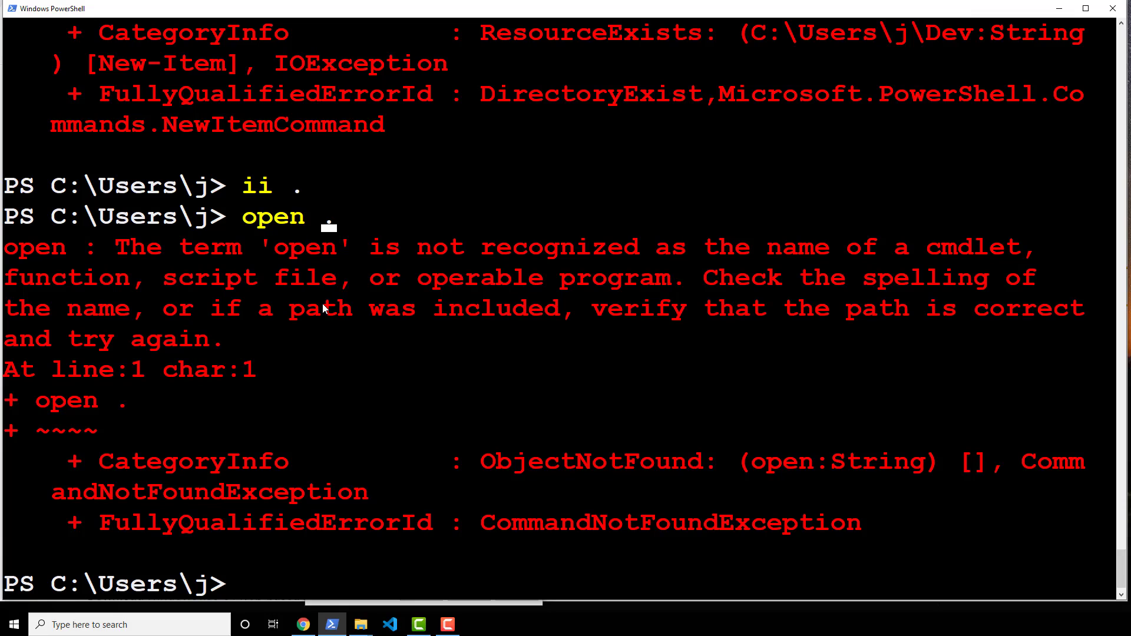
# List the home folder's contents with ls and find the Dev entry in the listing
pyautogui.write('ls')
pyautogui.press('Return')
pyautogui.scroll(10, 398, 362)
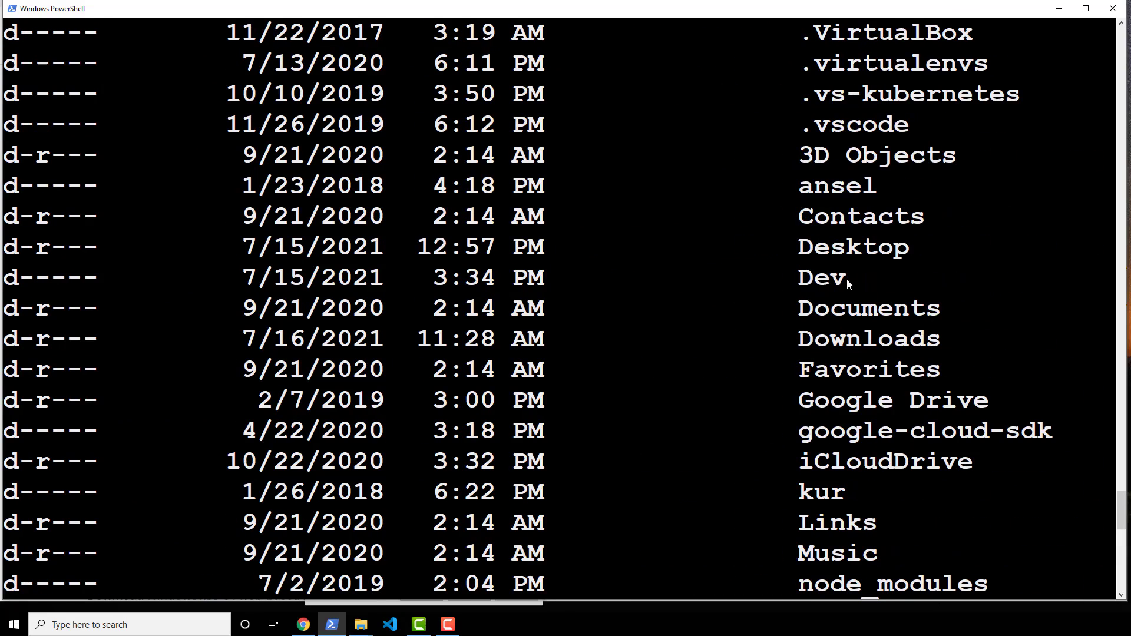
pyautogui.moveTo(848, 283); pyautogui.dragTo(12, 274)
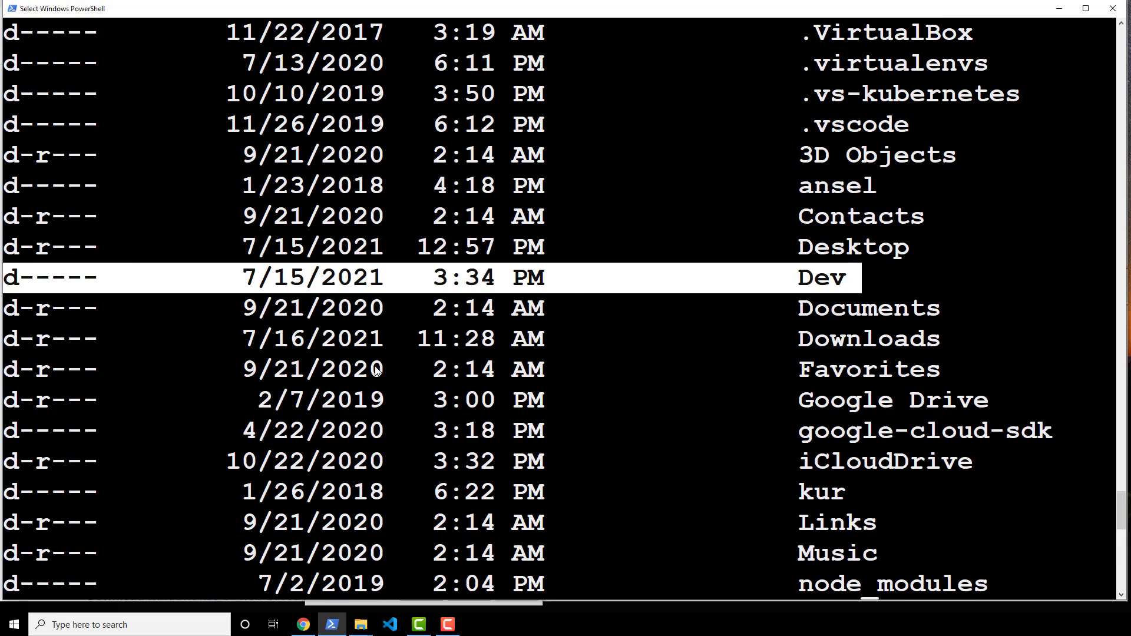
pyautogui.scroll(-10, 377, 369)
# Change into the Dev folder with cd dev
pyautogui.write('cd')
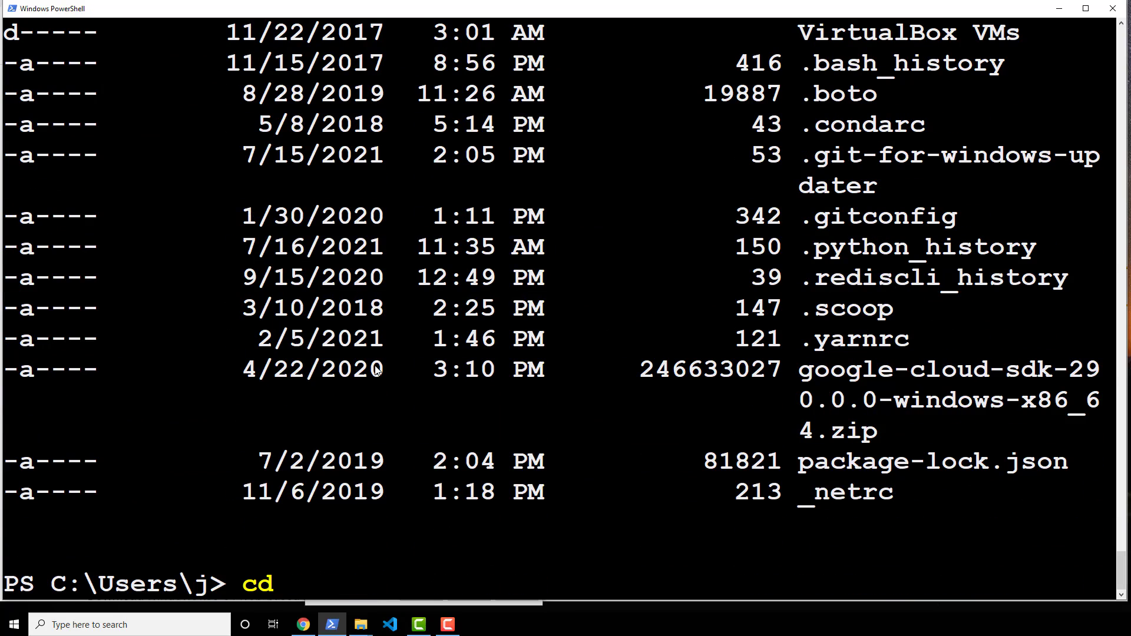
pyautogui.write(' Dev')
pyautogui.press('BackSpace')
pyautogui.press('BackSpace')
pyautogui.press('BackSpace')
pyautogui.write('dev')
pyautogui.press('Return')
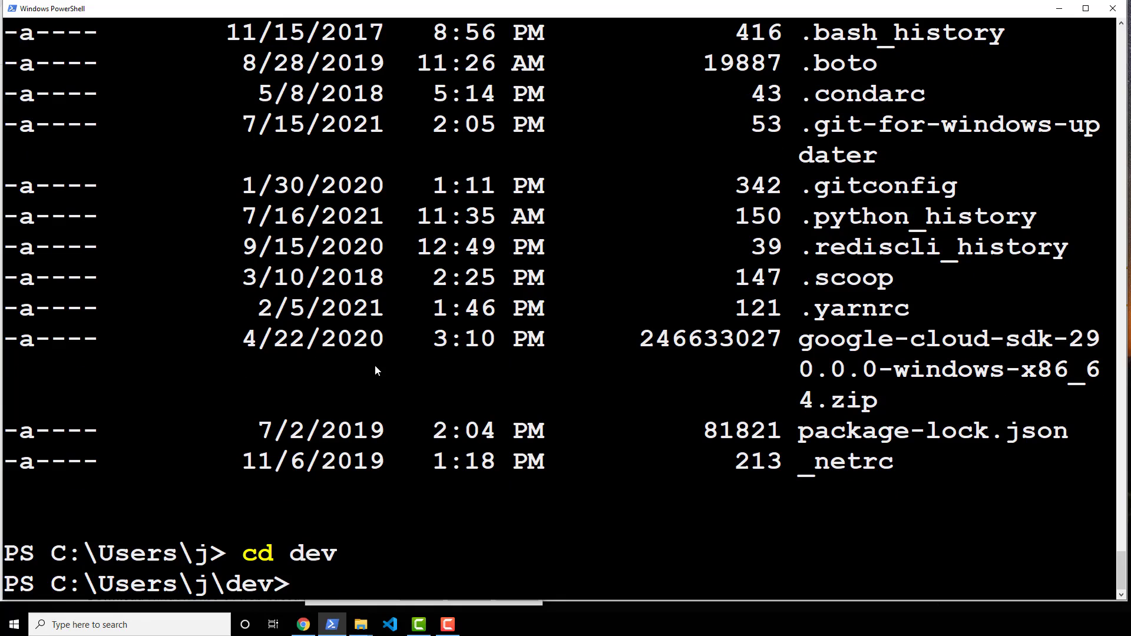
# View the dev folder in File Explorer using ii . and return to PowerShell
pyautogui.write('ii .')
pyautogui.press('Return')
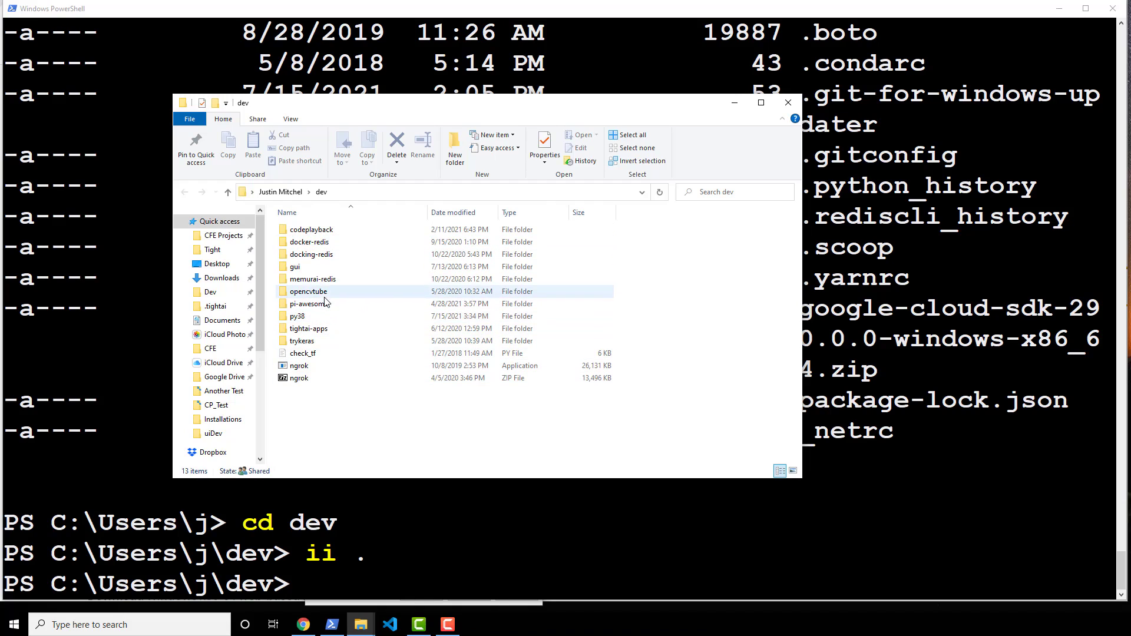
pyautogui.click(399, 486)
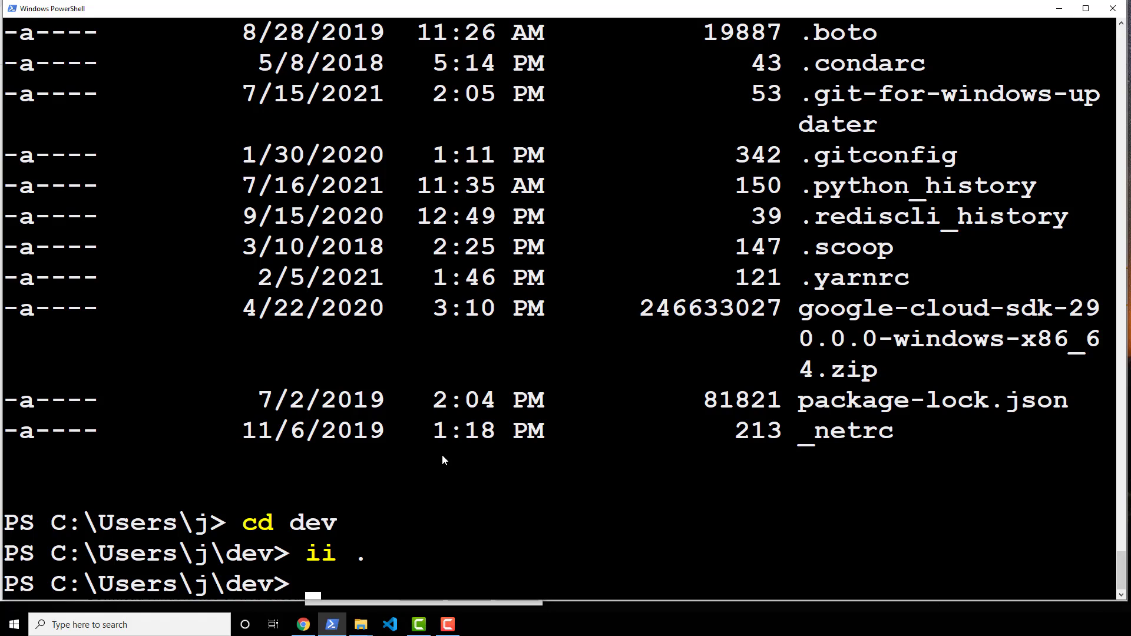
# Create a folder named py36 inside dev with mkdir
pyautogui.write('mkdir ')
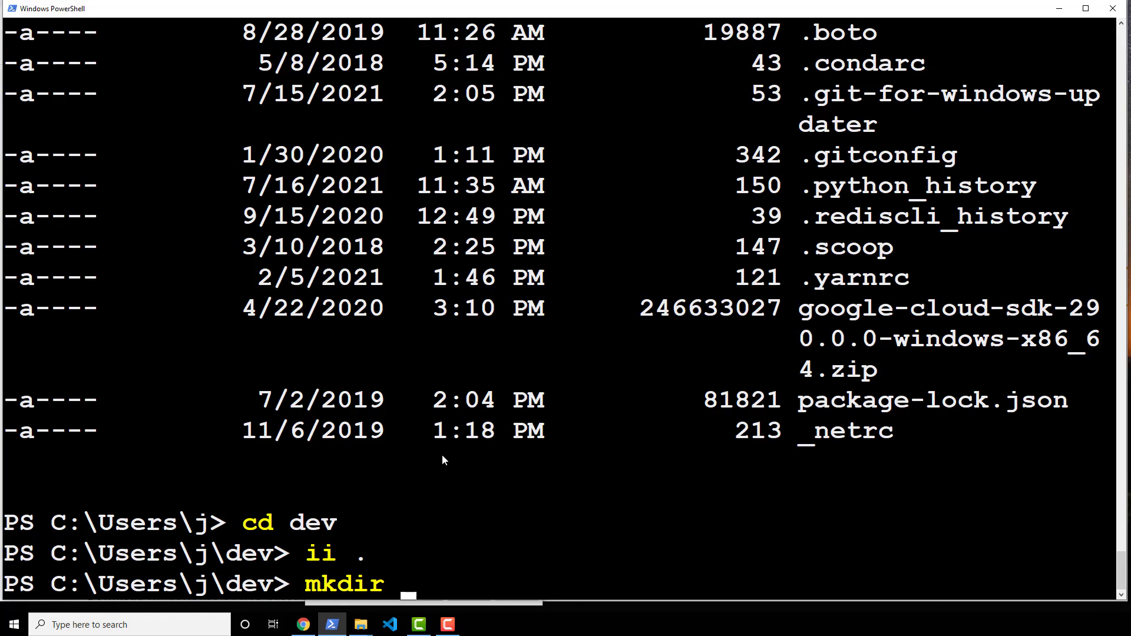
pyautogui.write('py36')
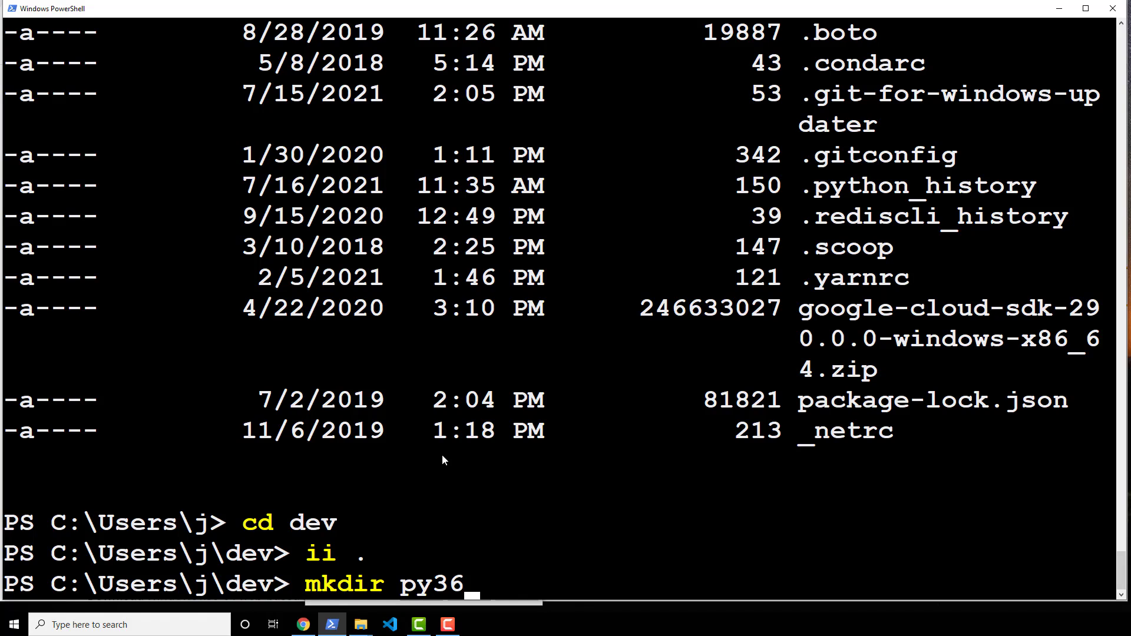
pyautogui.press('Return')
# Change into the new py36 folder with cd py36 and list its contents with ls
pyautogui.write('c')
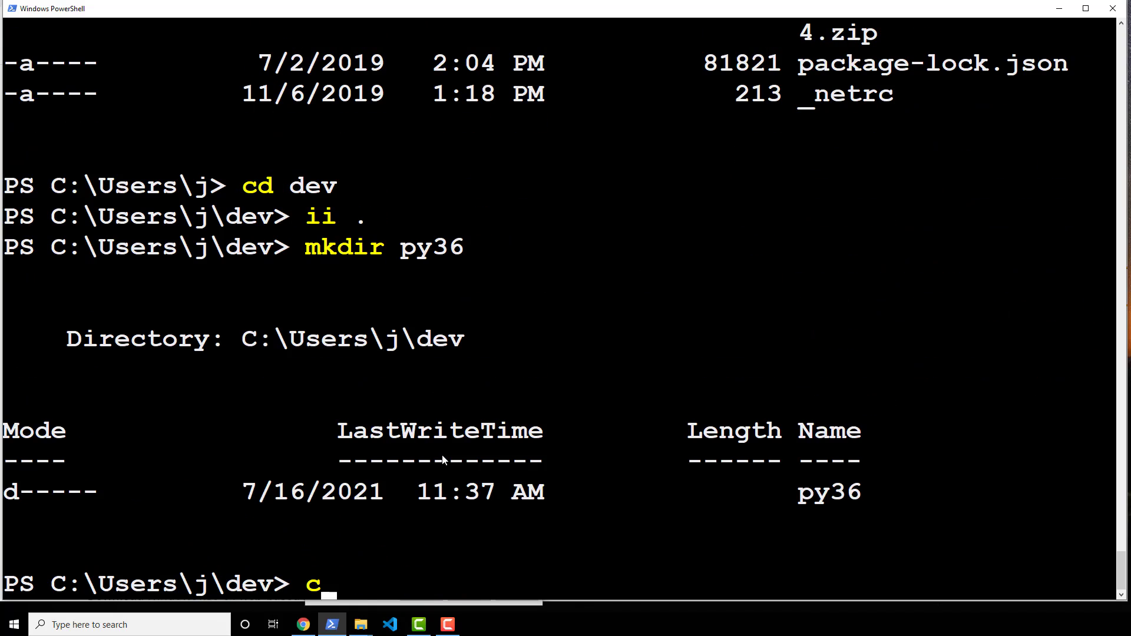
pyautogui.write('d py')
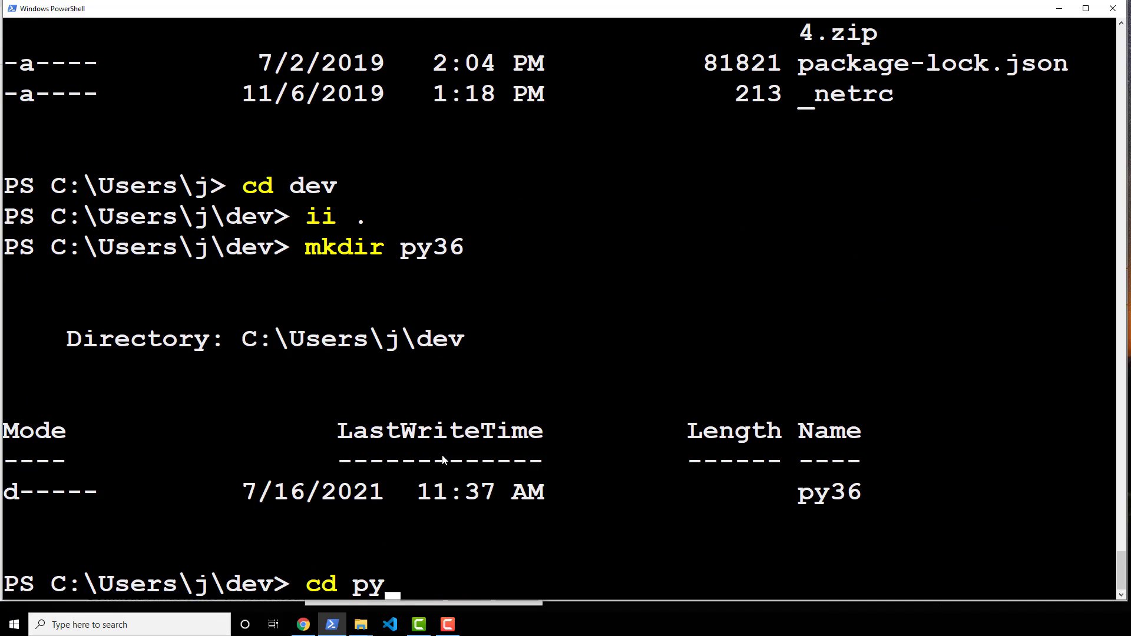
pyautogui.write('36')
pyautogui.press('Return')
pyautogui.write('ls')
pyautogui.press('Return')
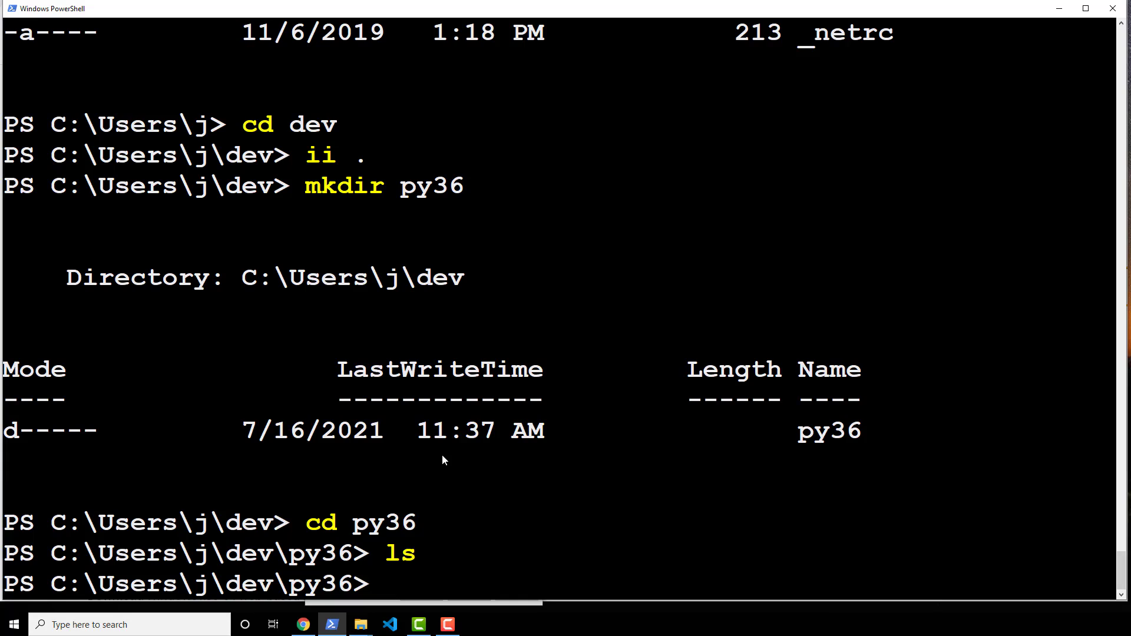
# Create a Python 3.6 virtual environment in the current py36 folder by running c:\Python36\python.exe -m venv
pyautogui.write('c:\\Pyt')
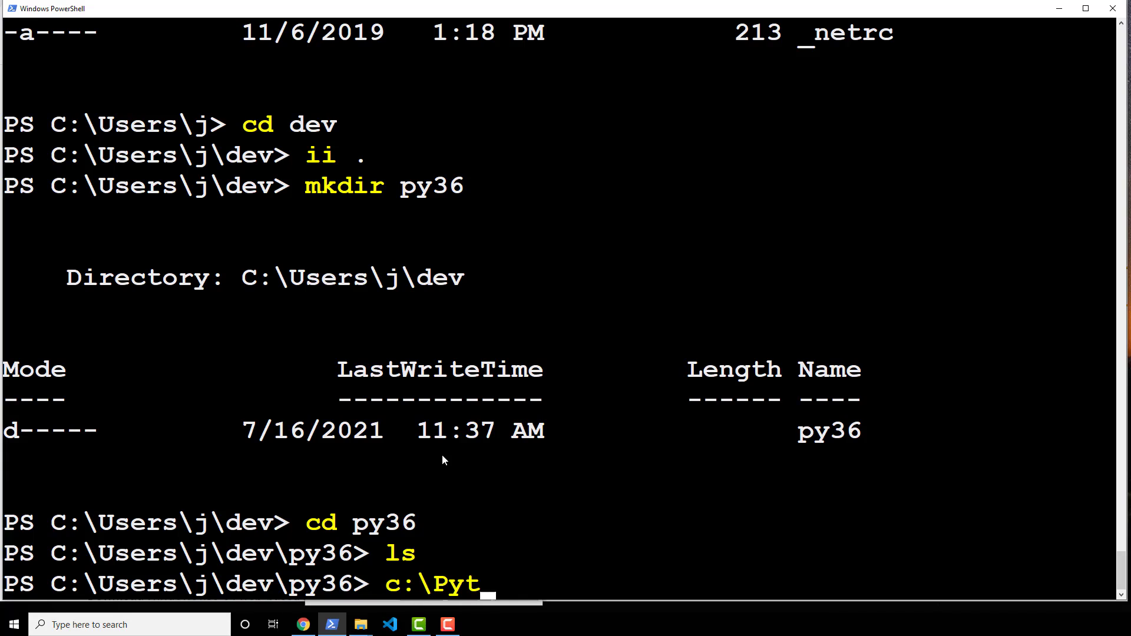
pyautogui.write('hon36/py')
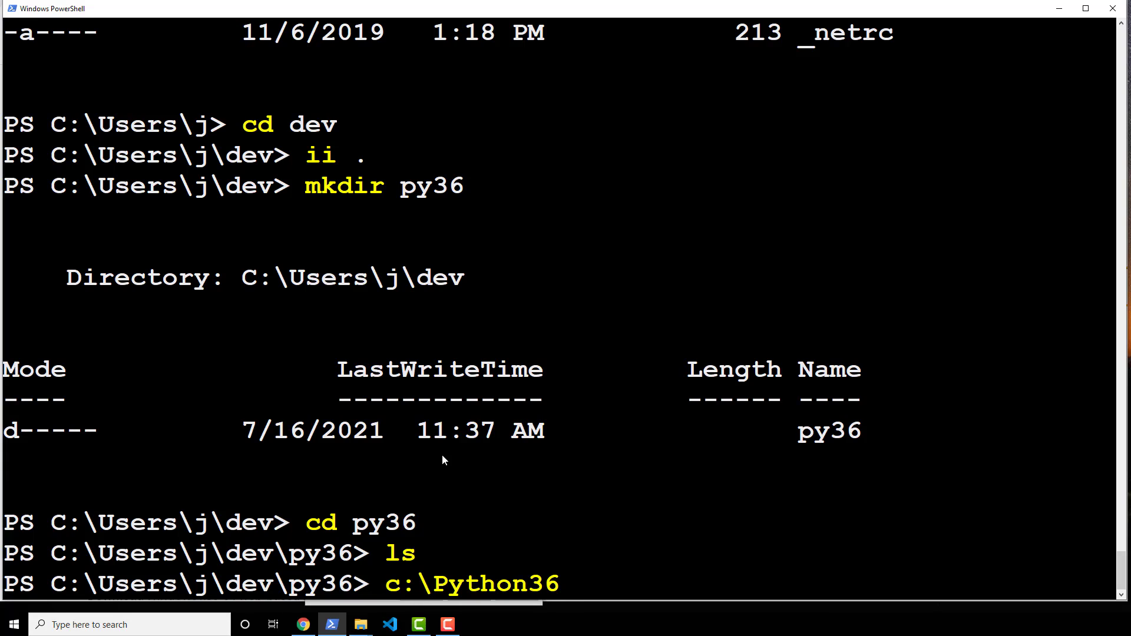
pyautogui.press('BackSpace')
pyautogui.press('BackSpace')
pyautogui.press('BackSpace')
pyautogui.write('\\python.exe')
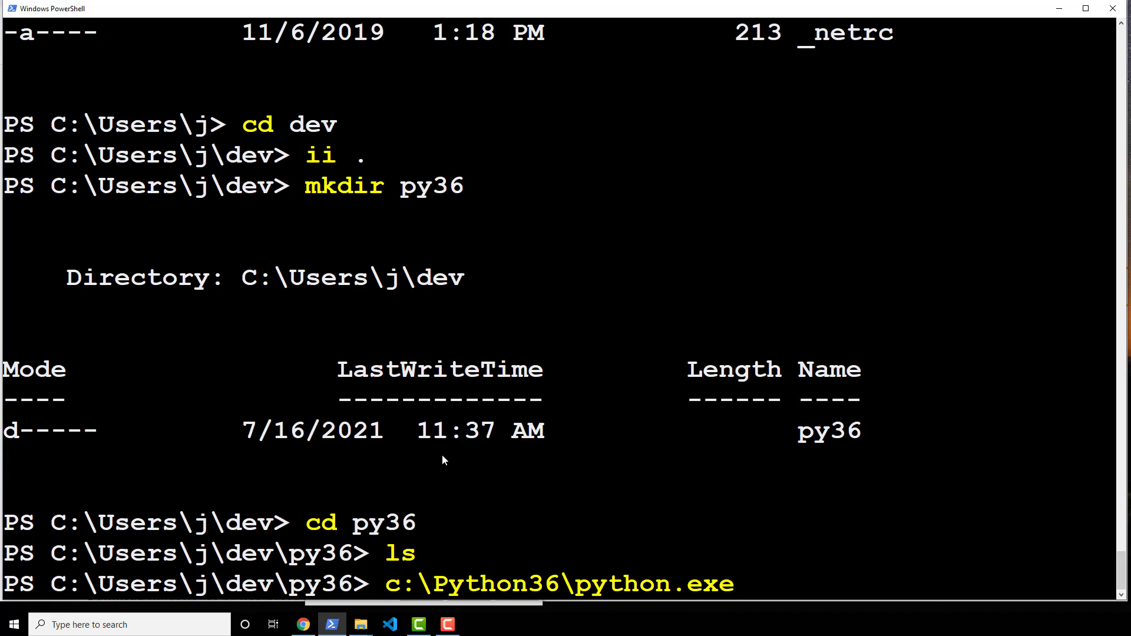
pyautogui.write(' -m venv .')
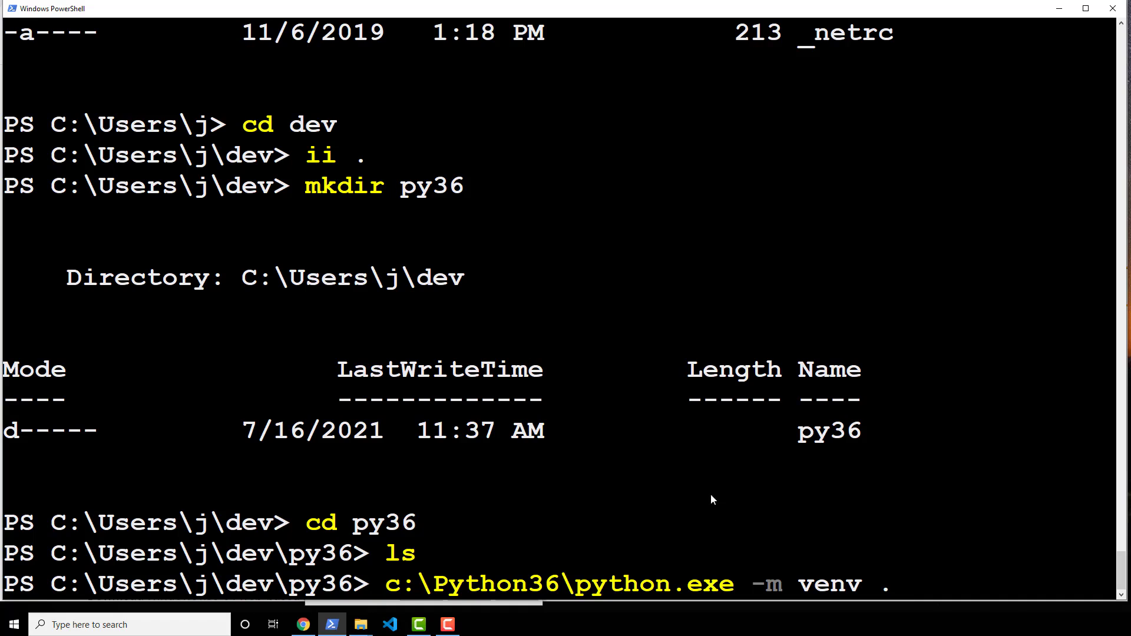
pyautogui.moveTo(903, 588); pyautogui.dragTo(412, 553)
pyautogui.click(503, 553)
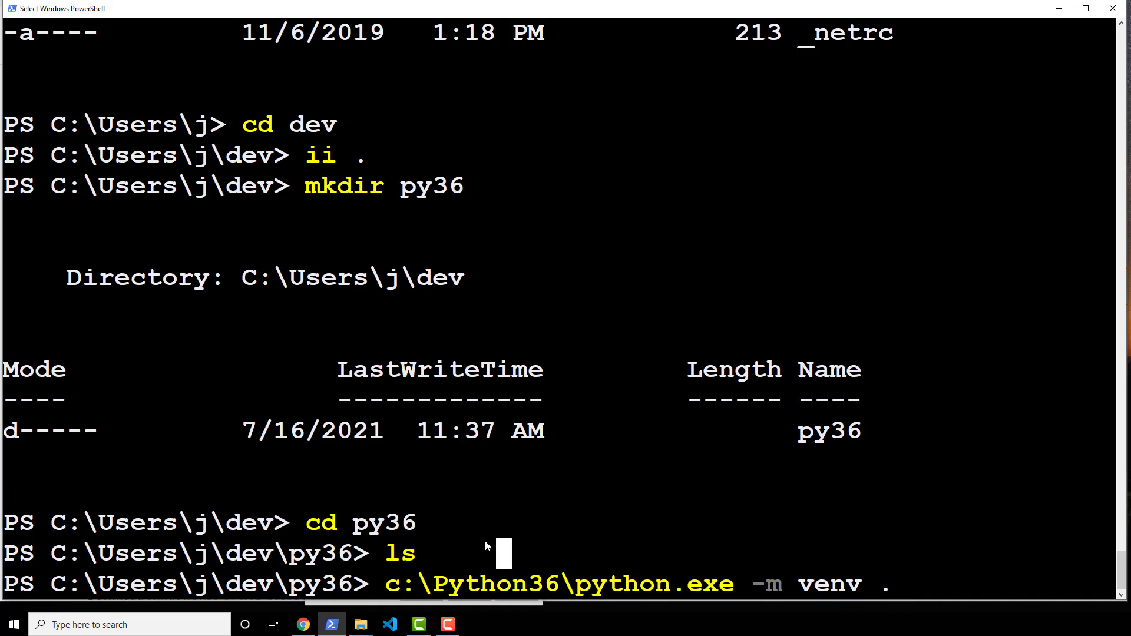
pyautogui.moveTo(383, 586); pyautogui.dragTo(870, 589)
pyautogui.press('Return')
pyautogui.click(411, 587)
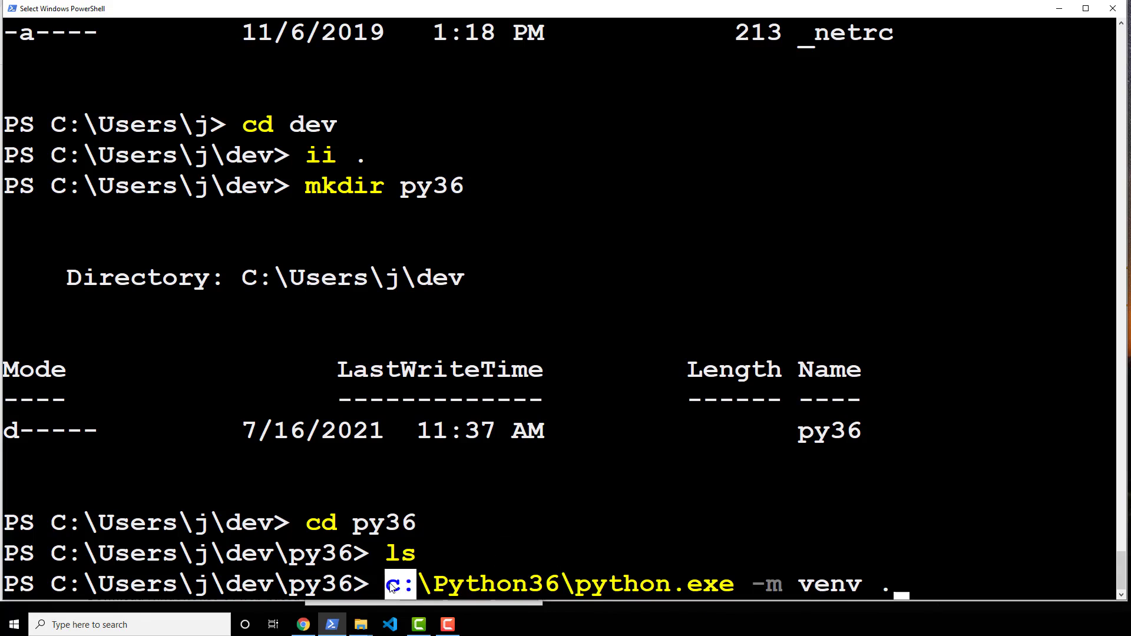
pyautogui.click(585, 555)
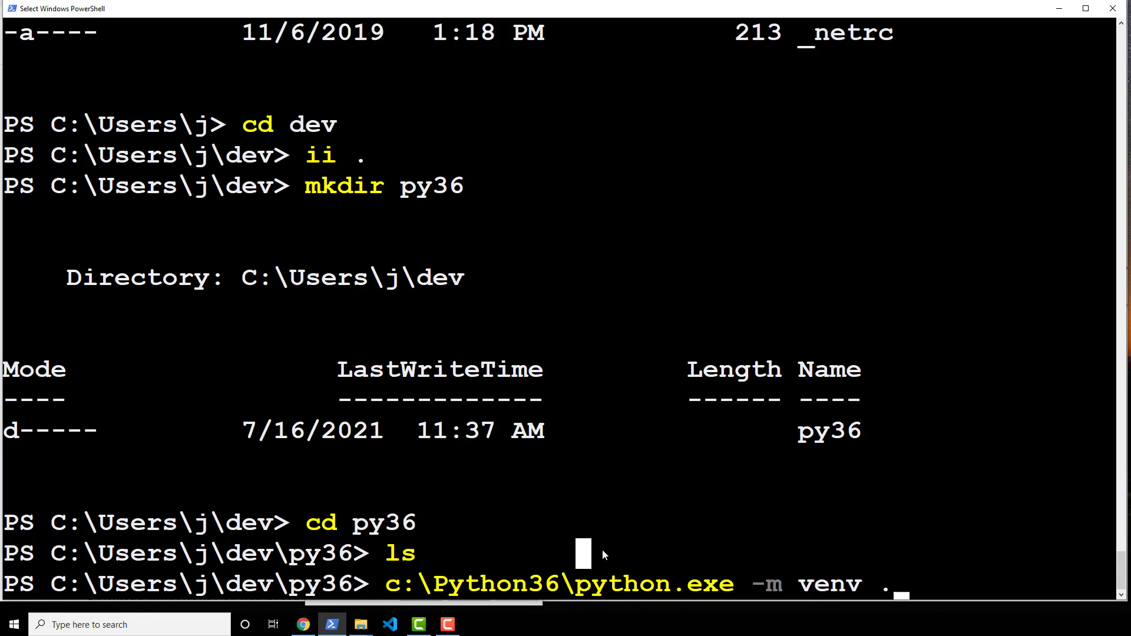
pyautogui.press('Escape')
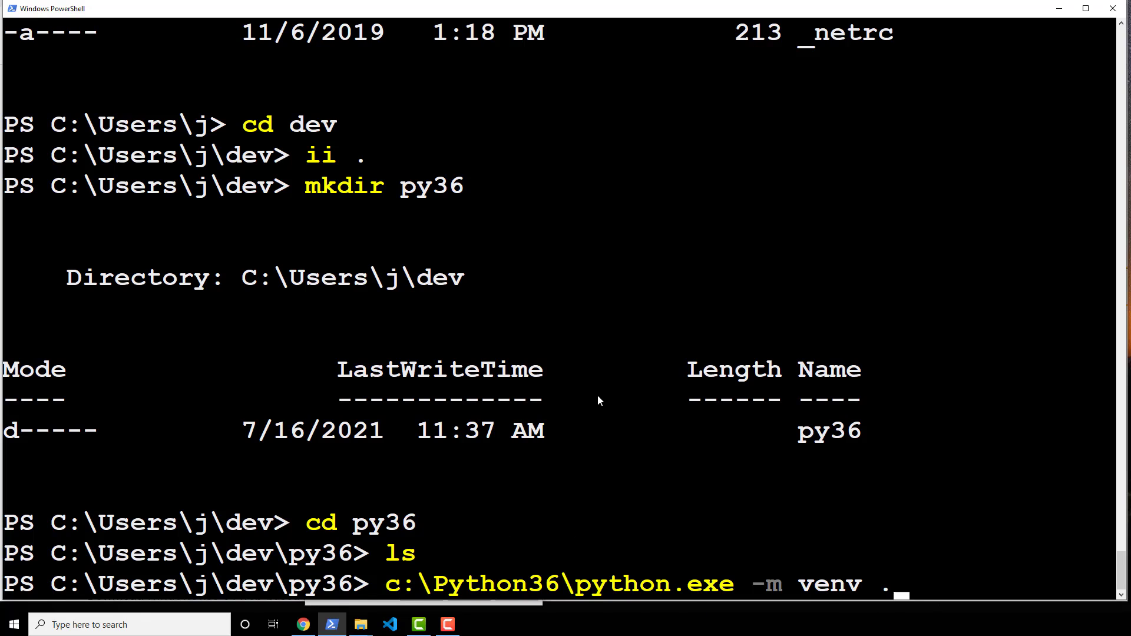
pyautogui.scroll(3, 602, 400)
pyautogui.scroll(-3, 601, 399)
pyautogui.press('Return')
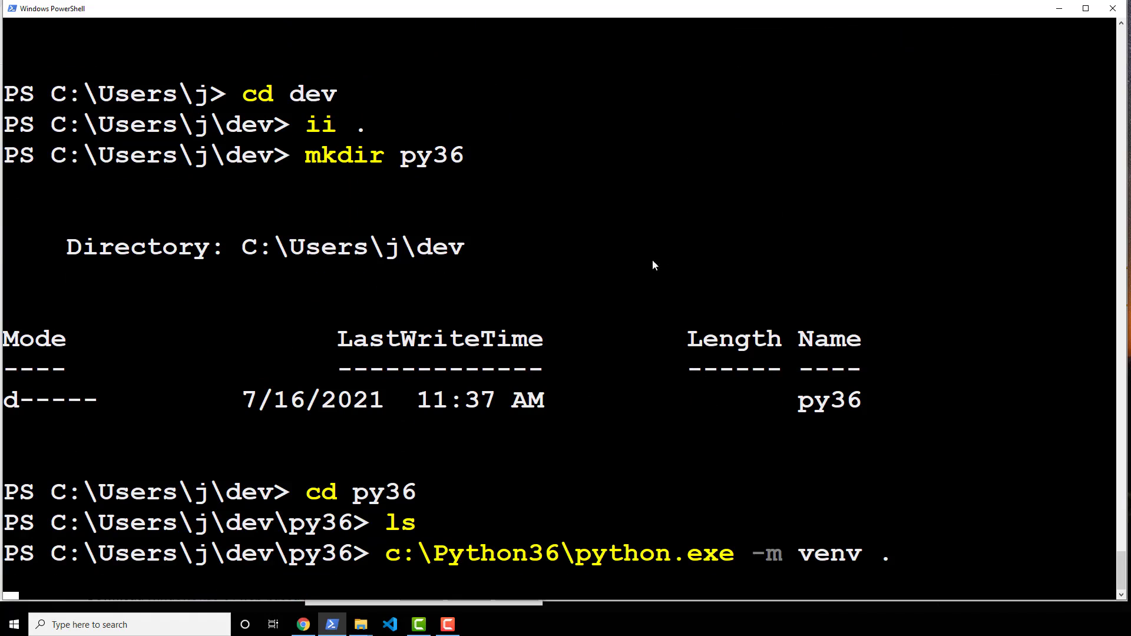
pyautogui.hotkey('alt', 'Tab')
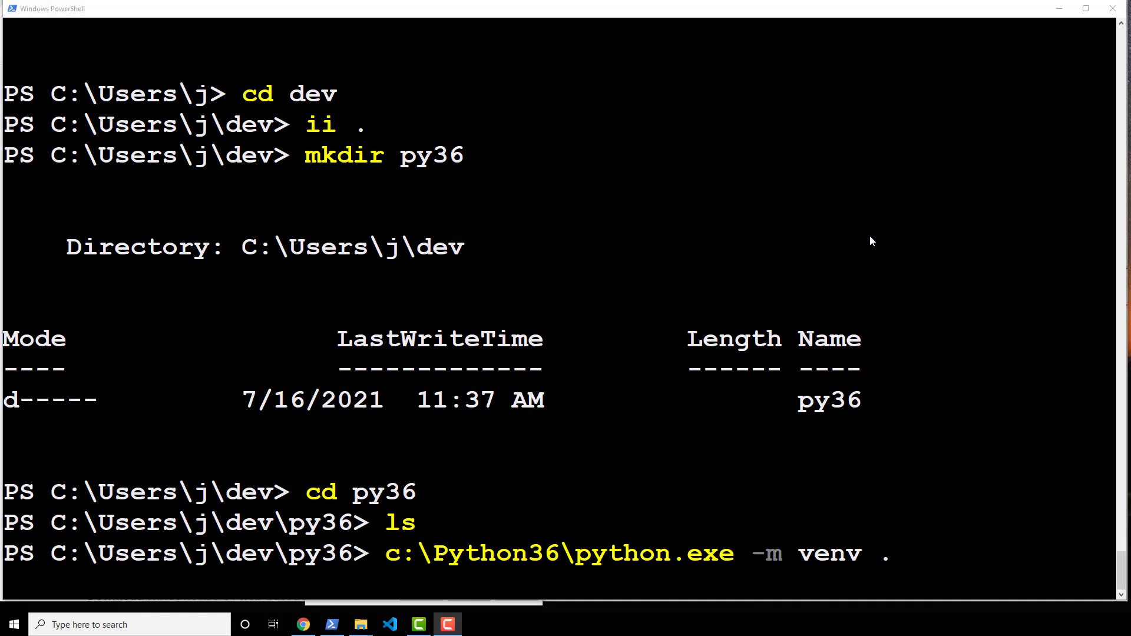
pyautogui.click(841, 352)
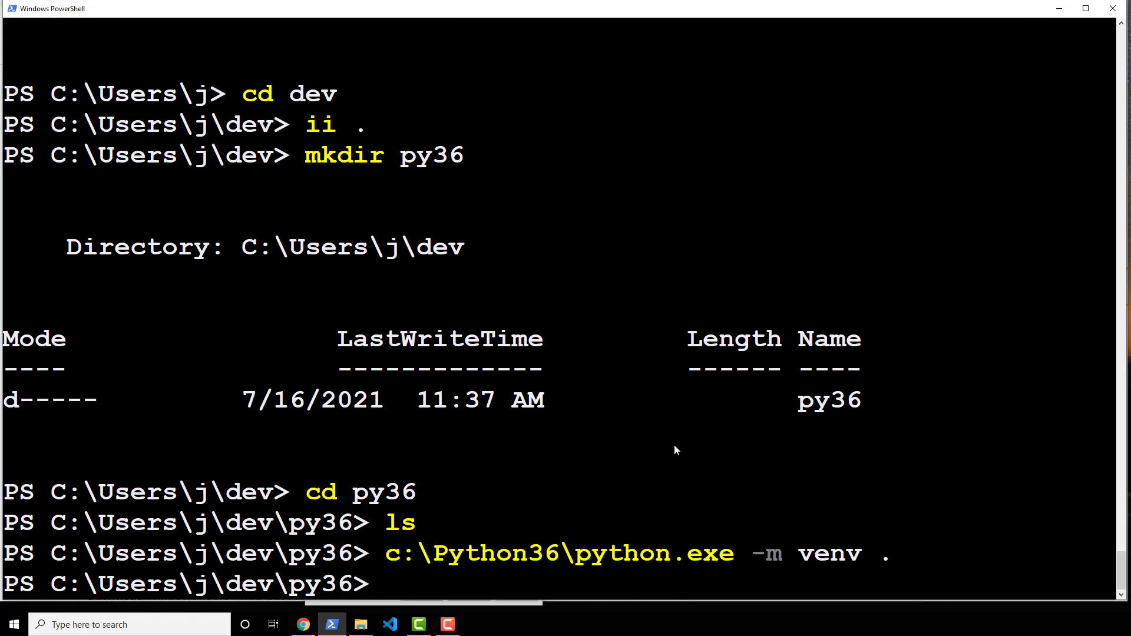
# List the py36 folder's contents with ls to check the virtual environment files
pyautogui.write('ls')
pyautogui.press('Return')
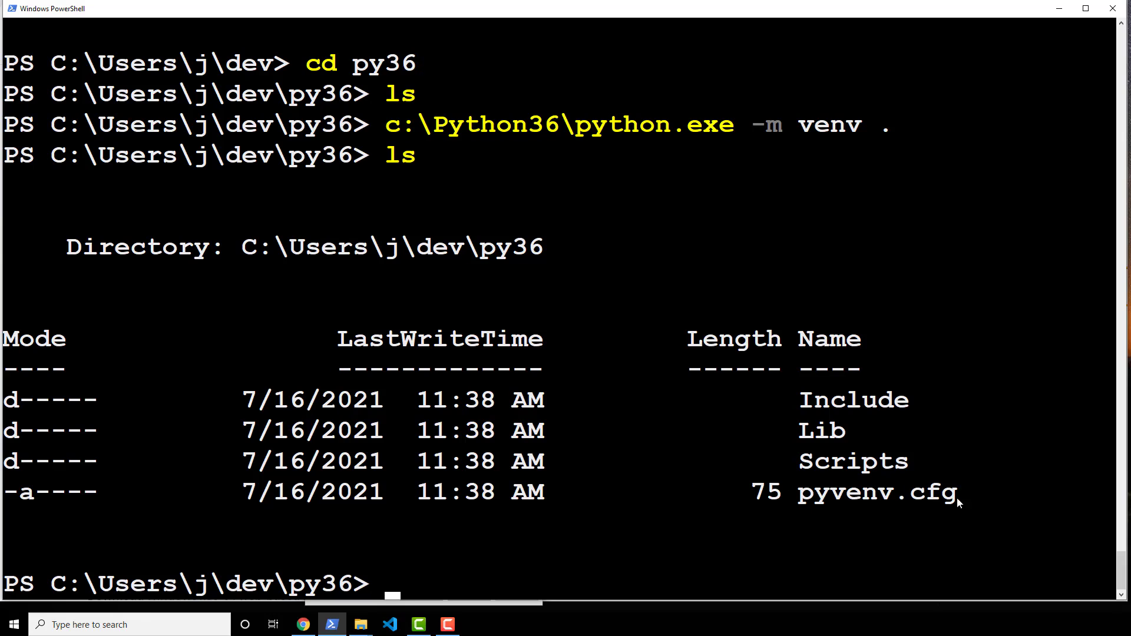
pyautogui.moveTo(584, 556); pyautogui.dragTo(570, 561)
# Activate the py36 virtual environment with .\Scripts\activate and check the environment prefix in the prompt
pyautogui.write('.\\Scripts\\activate')
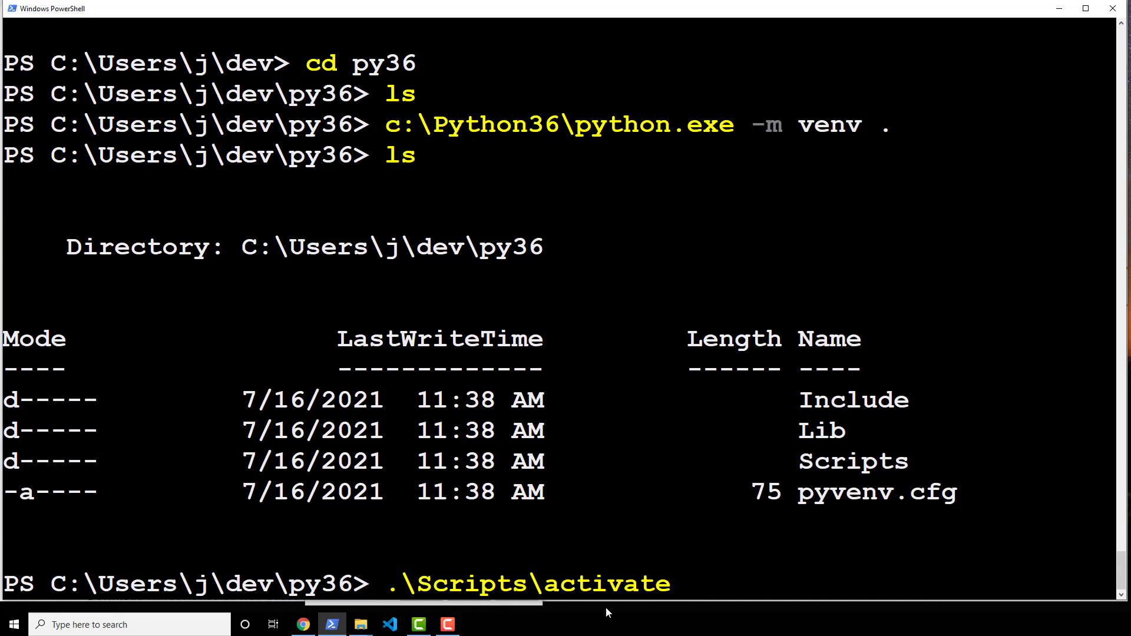
pyautogui.press('Return')
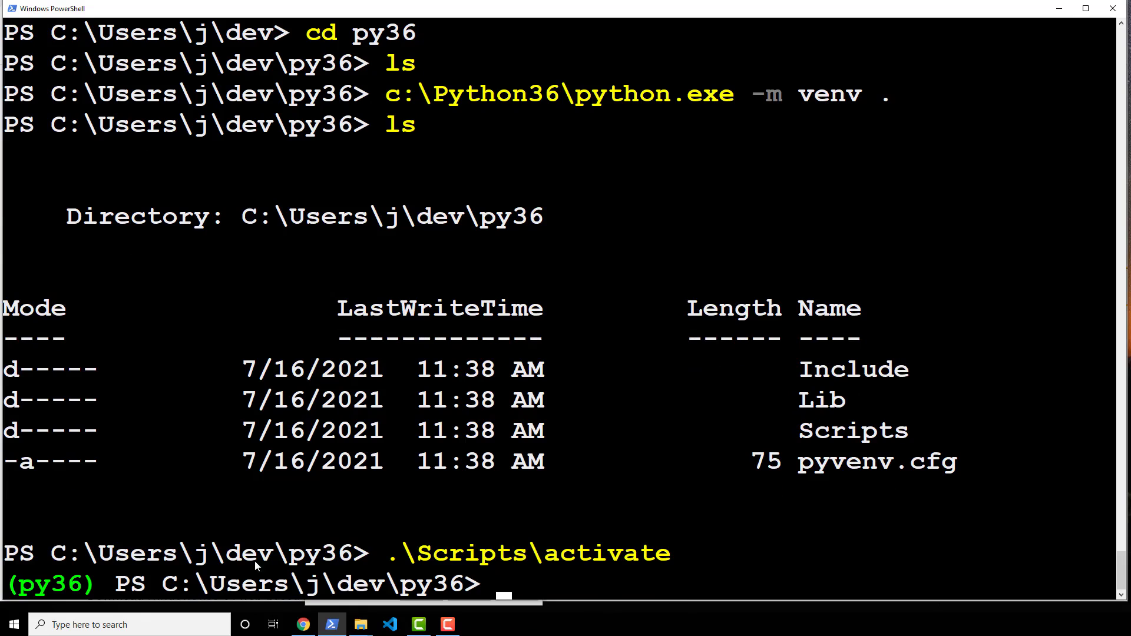
pyautogui.moveTo(106, 585); pyautogui.dragTo(6, 585)
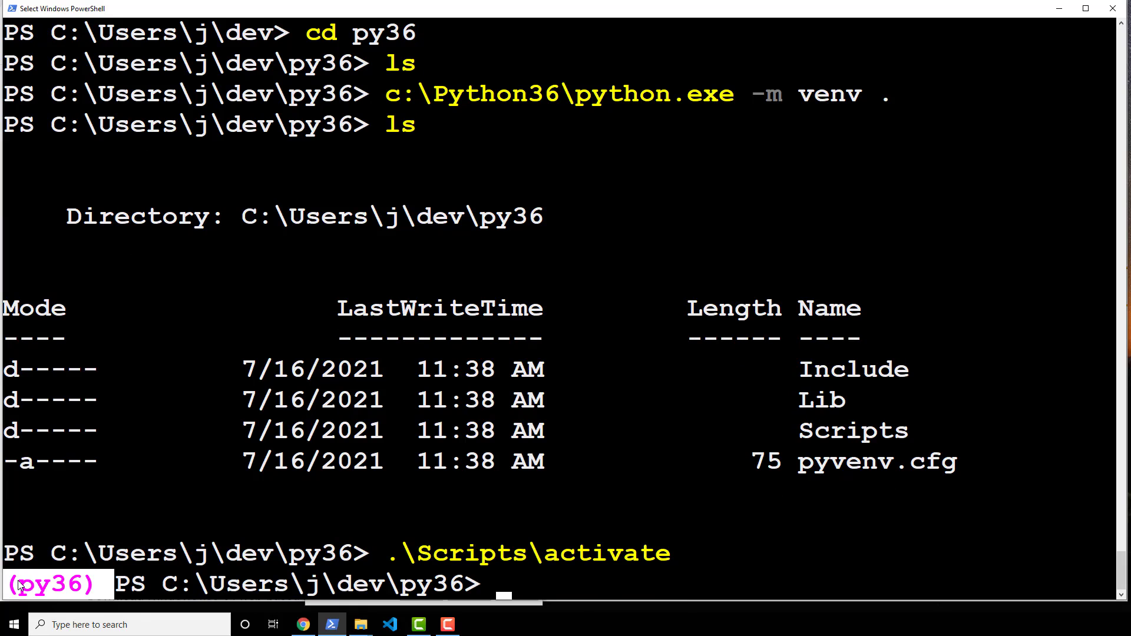
pyautogui.click(103, 585)
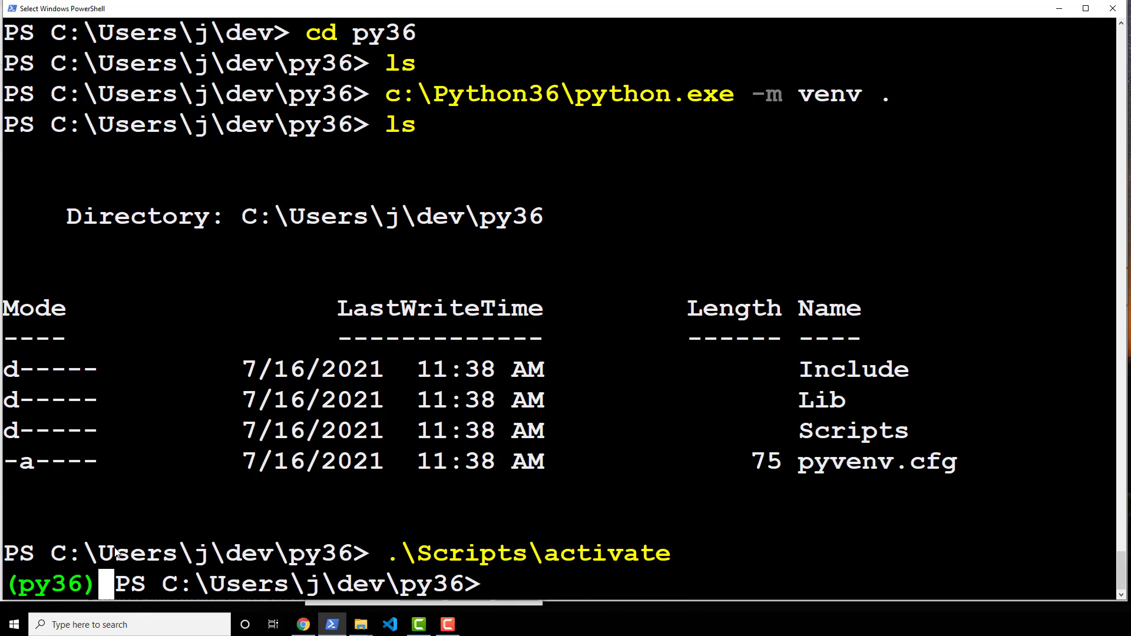
# Check the Python version used by the activated environment with python -V
pyautogui.click(500, 585)
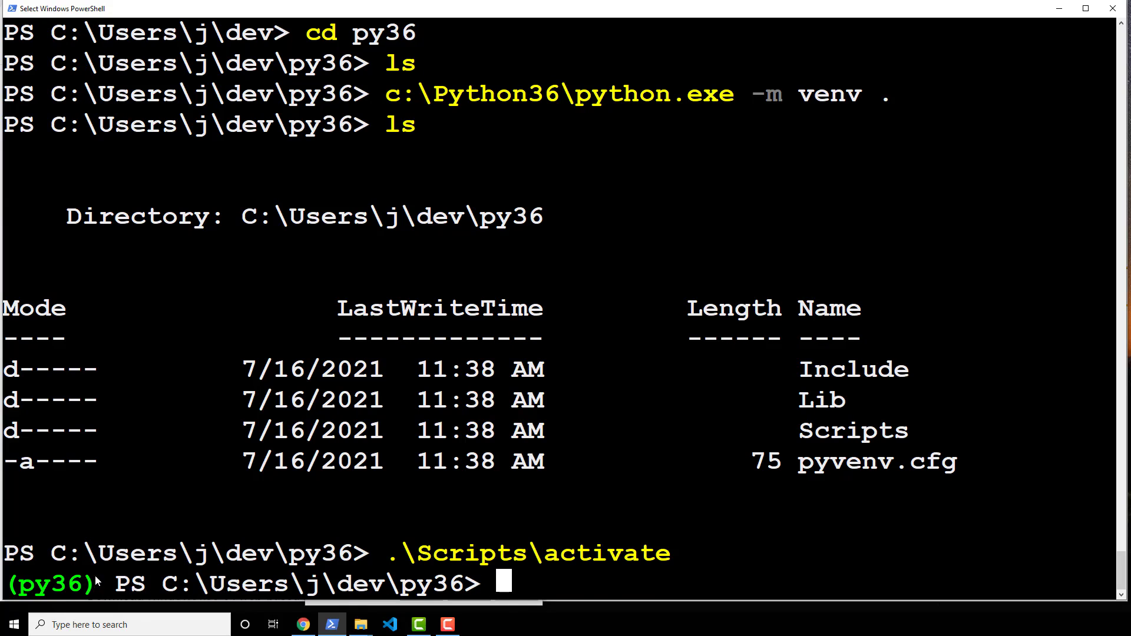
pyautogui.write('pytho')
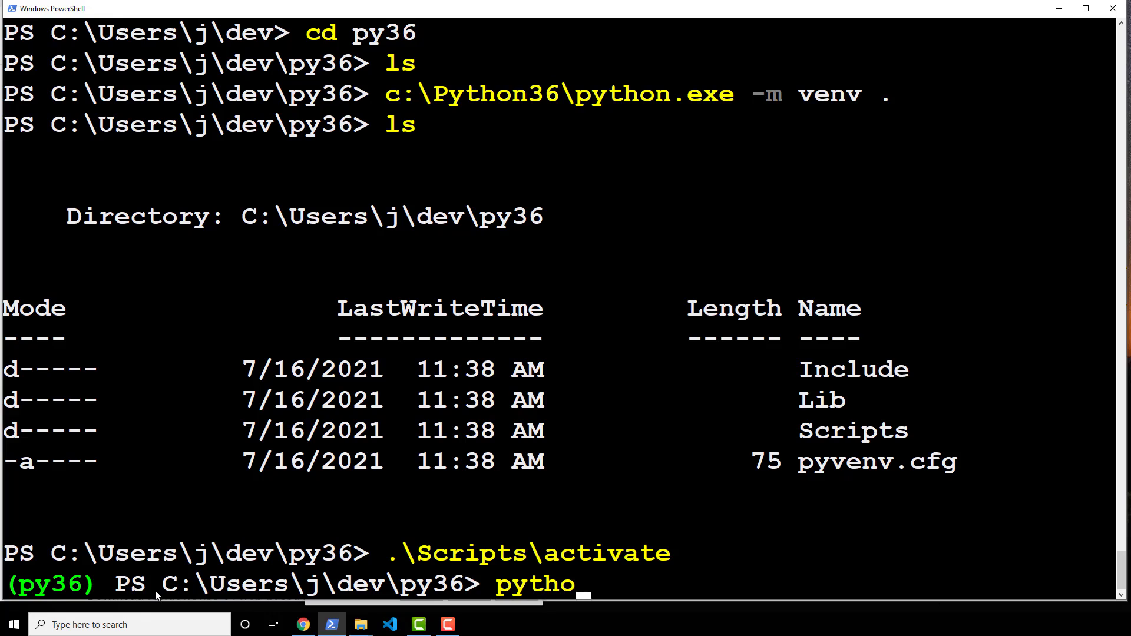
pyautogui.write('n -V')
pyautogui.press('Return')
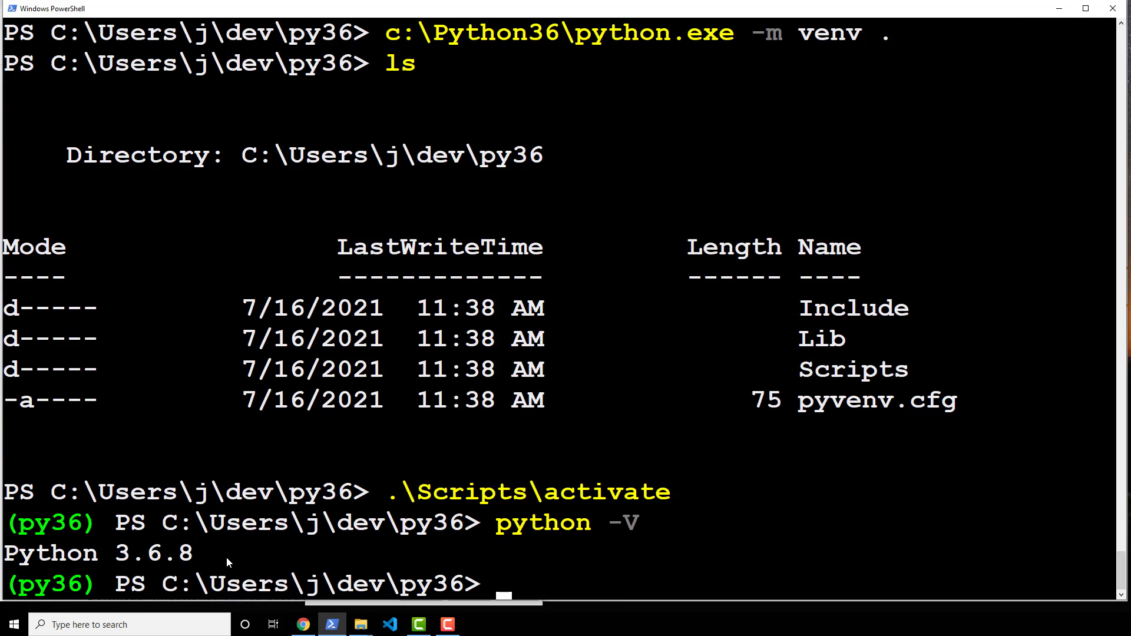
# Start the environment's interpreter with python, leave it with exit(), and examine the version in its startup banner
pyautogui.write('python')
pyautogui.press('Return')
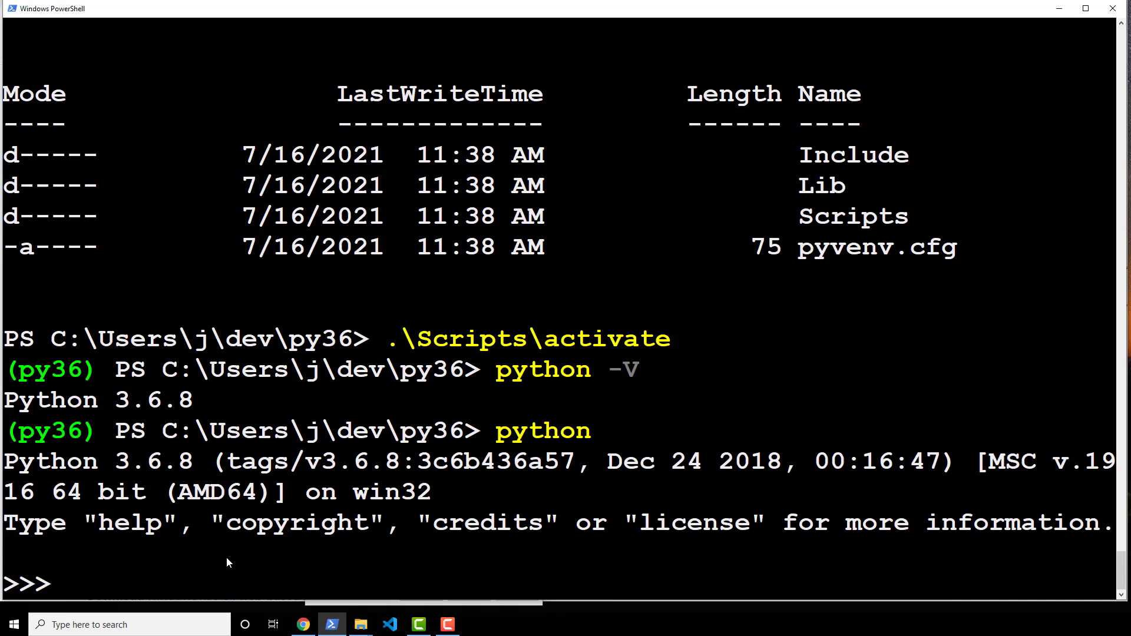
pyautogui.write('exit()')
pyautogui.press('Return')
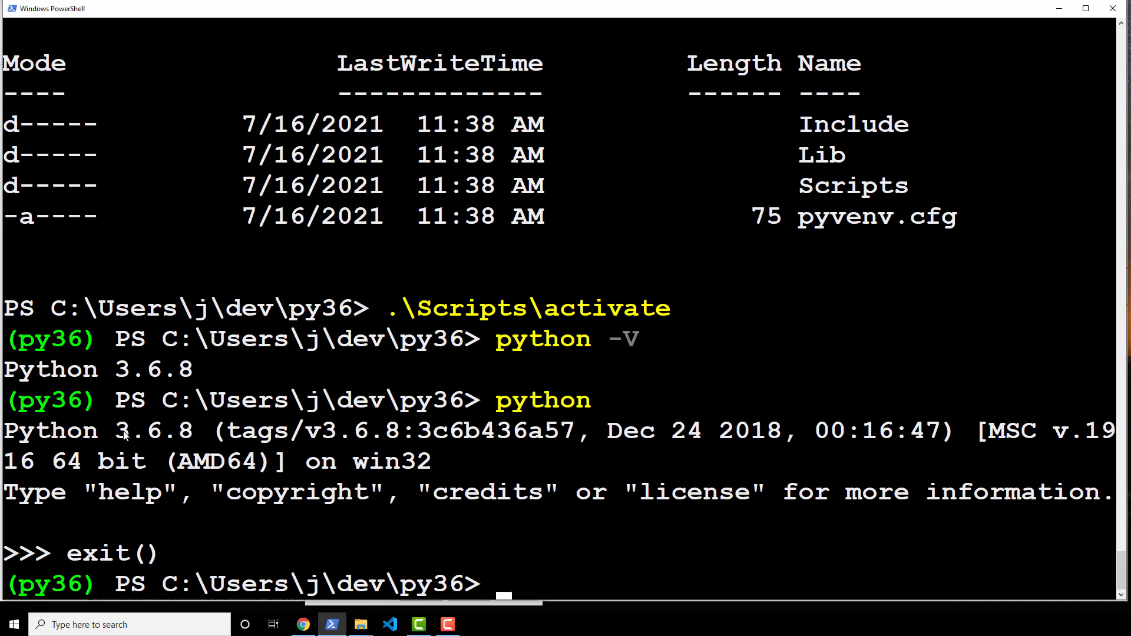
pyautogui.moveTo(116, 432); pyautogui.dragTo(159, 431)
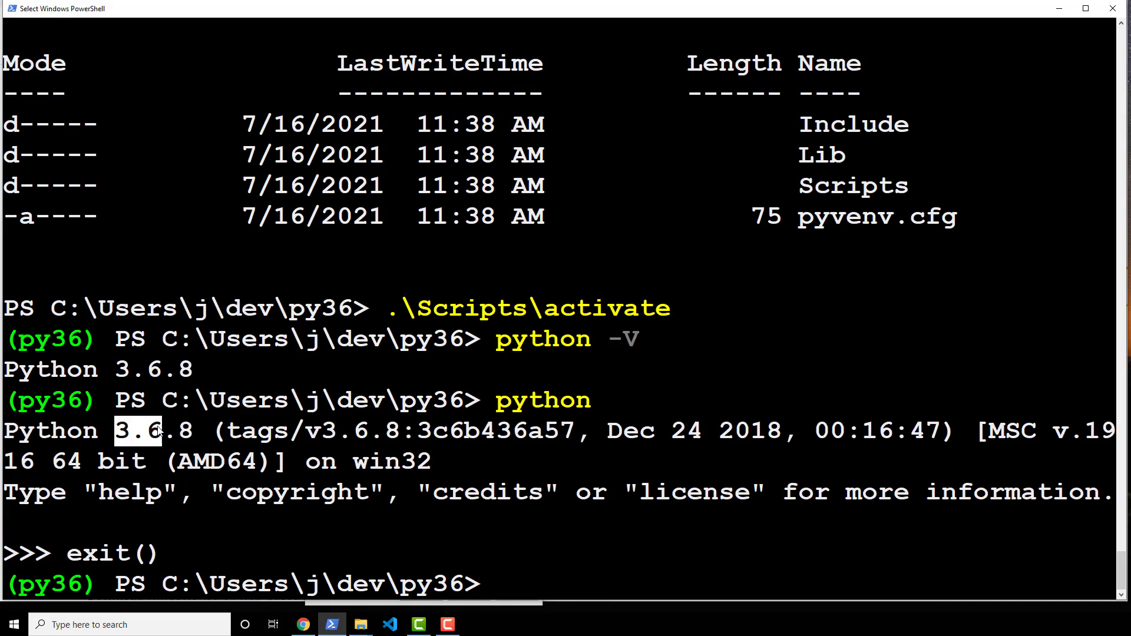
pyautogui.moveTo(480, 397); pyautogui.dragTo(589, 399)
pyautogui.click(583, 400)
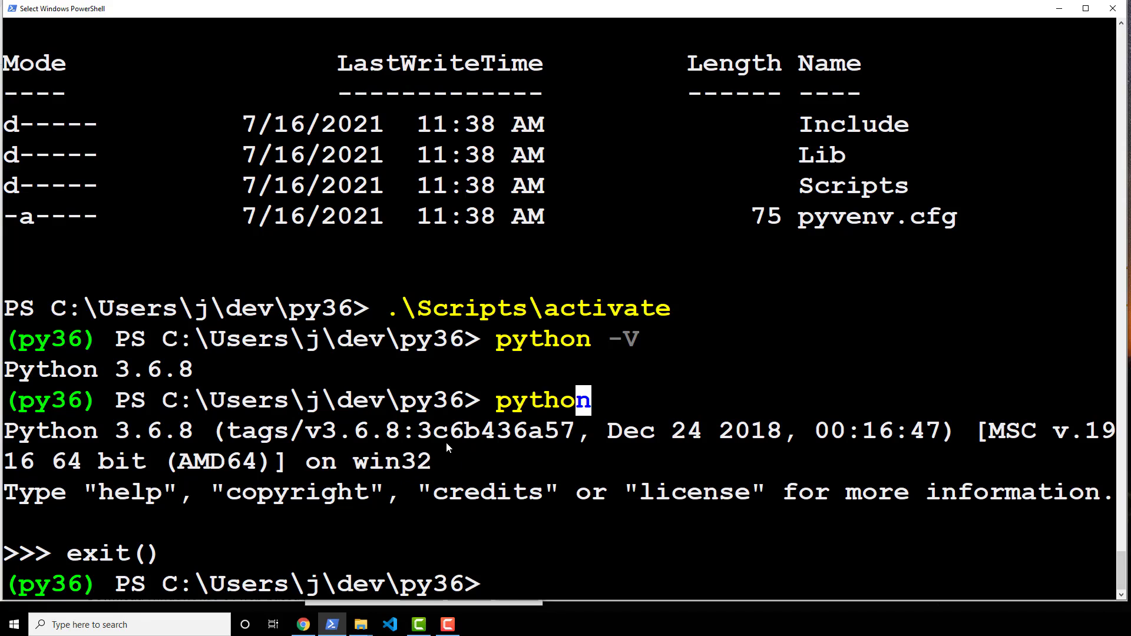
pyautogui.click(477, 564)
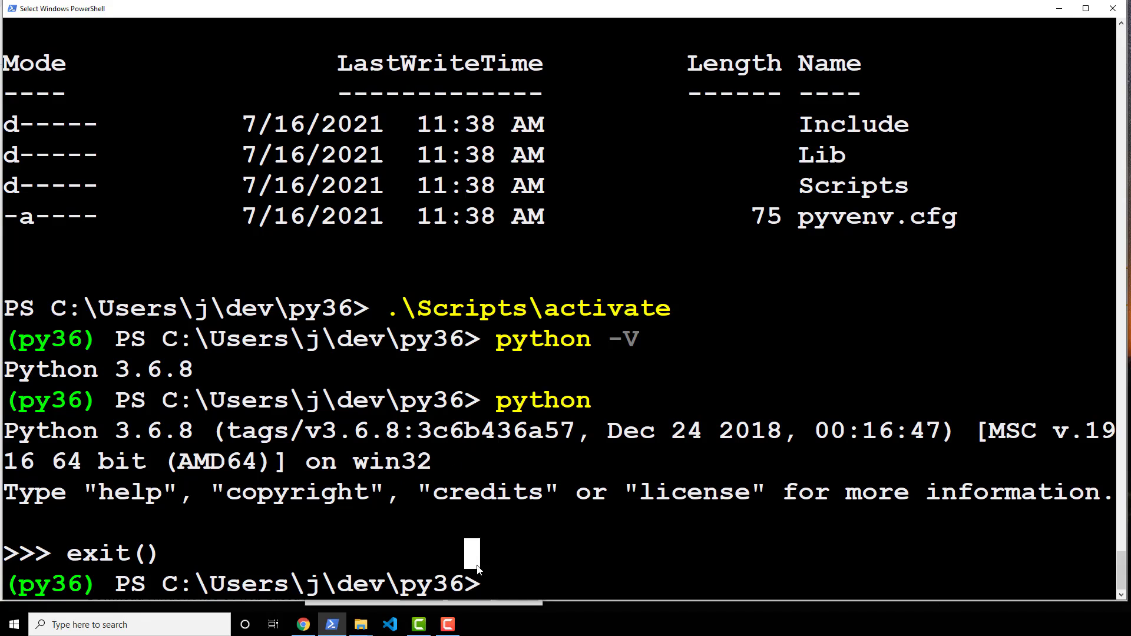
# Leave the py36 virtual environment with deactivate and compare the prompt before and after
pyautogui.write('deac')
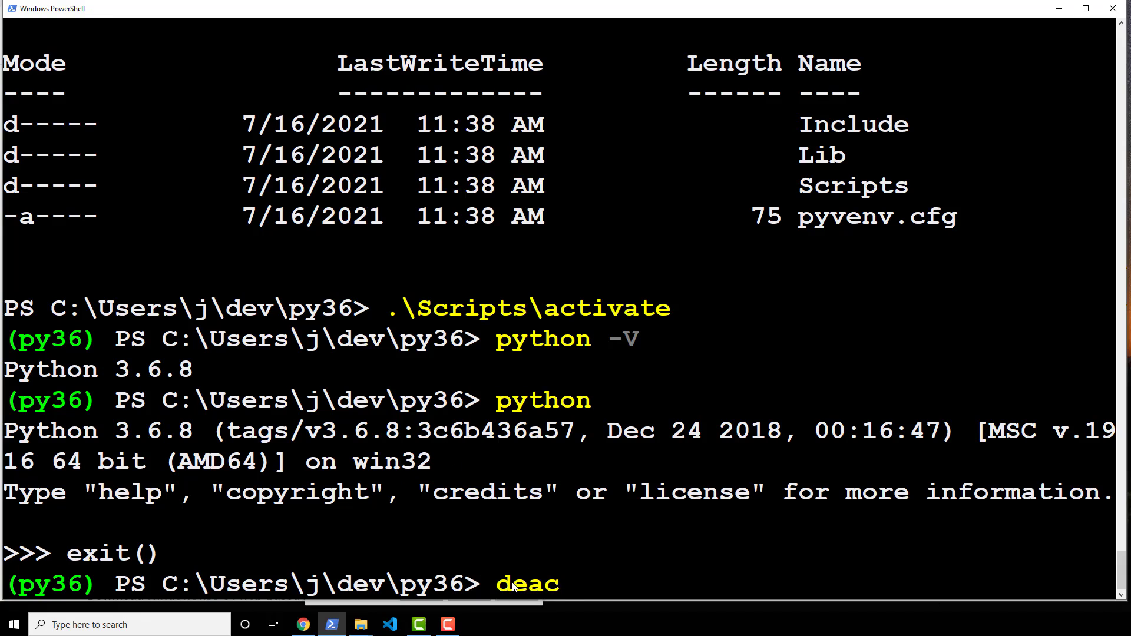
pyautogui.write('tivate')
pyautogui.press('Return')
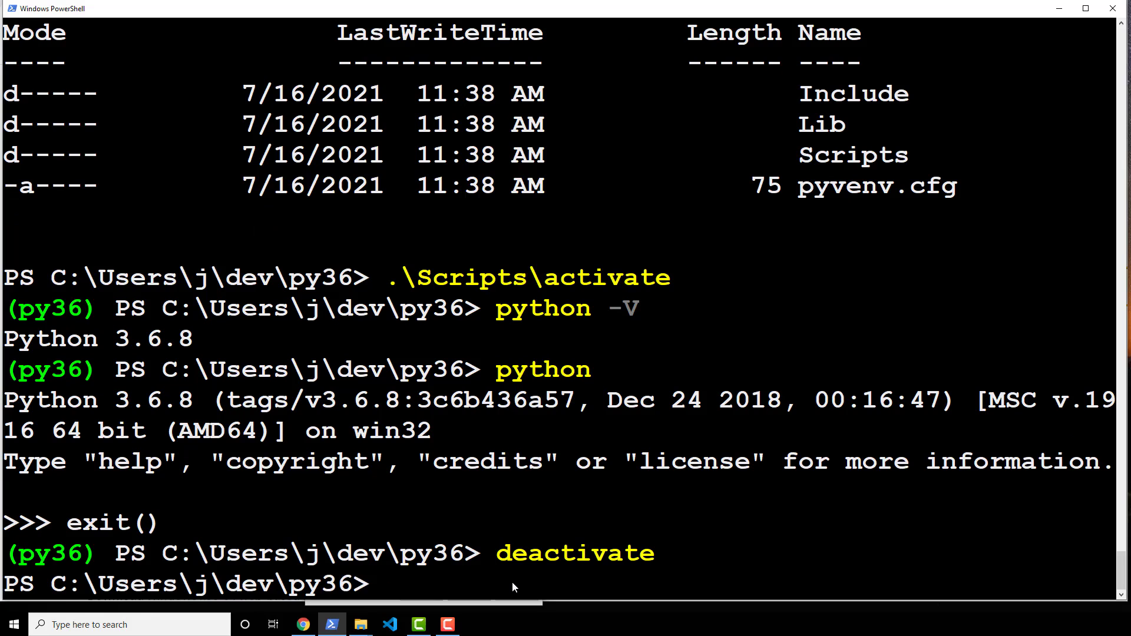
pyautogui.moveTo(99, 553); pyautogui.dragTo(25, 580)
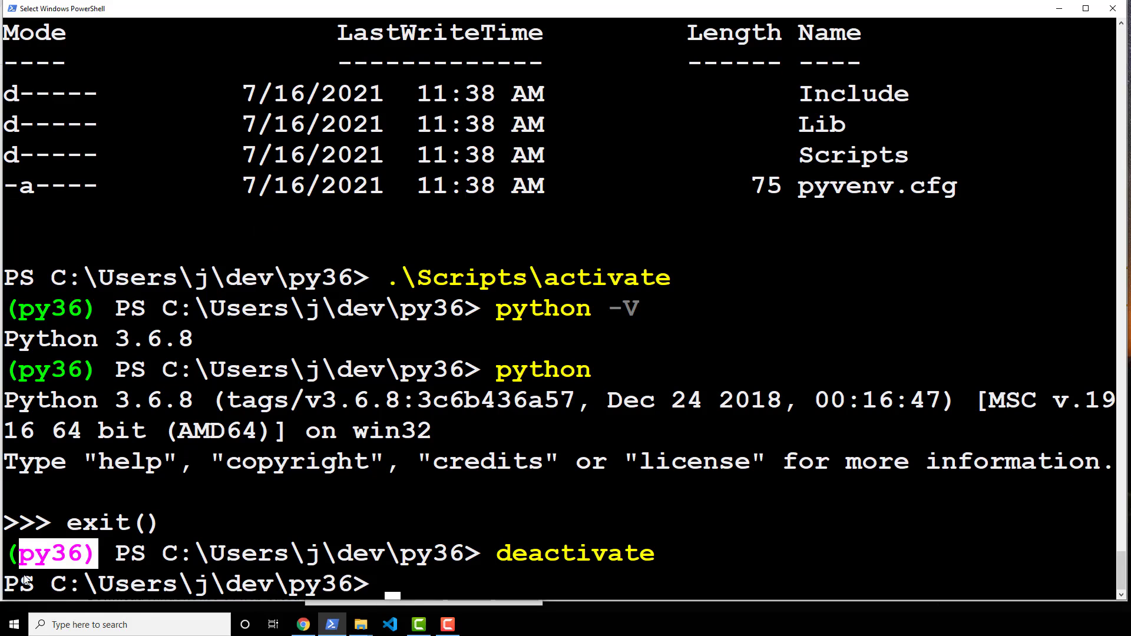
pyautogui.click(489, 566)
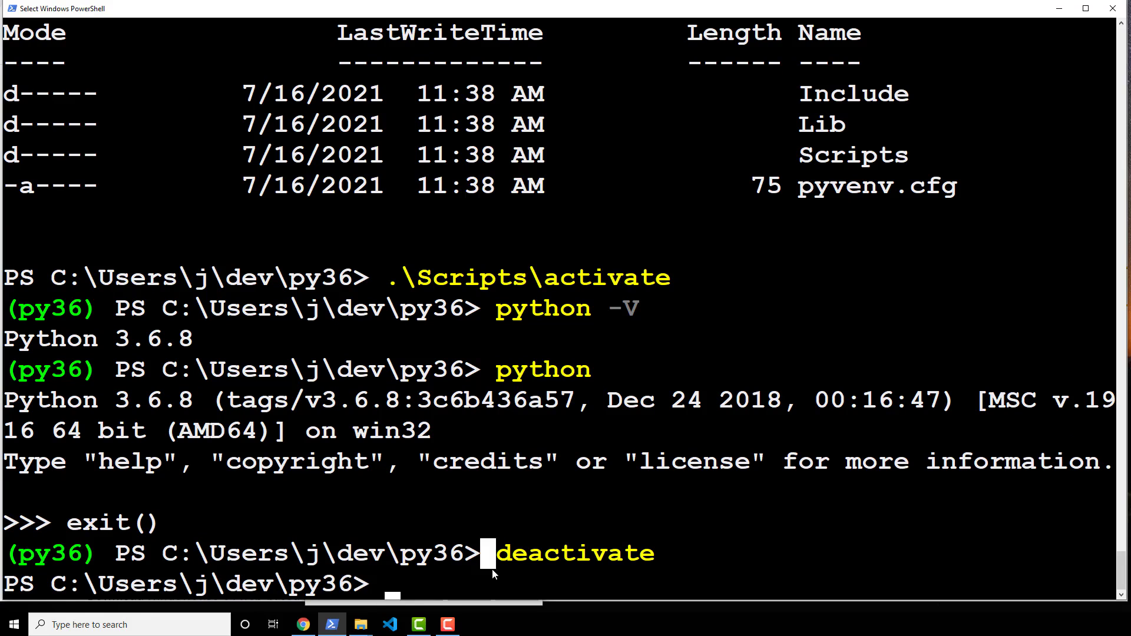
# Move up from py36 to the dev folder with cd .
pyautogui.click(442, 583)
pyautogui.write('cd ..')
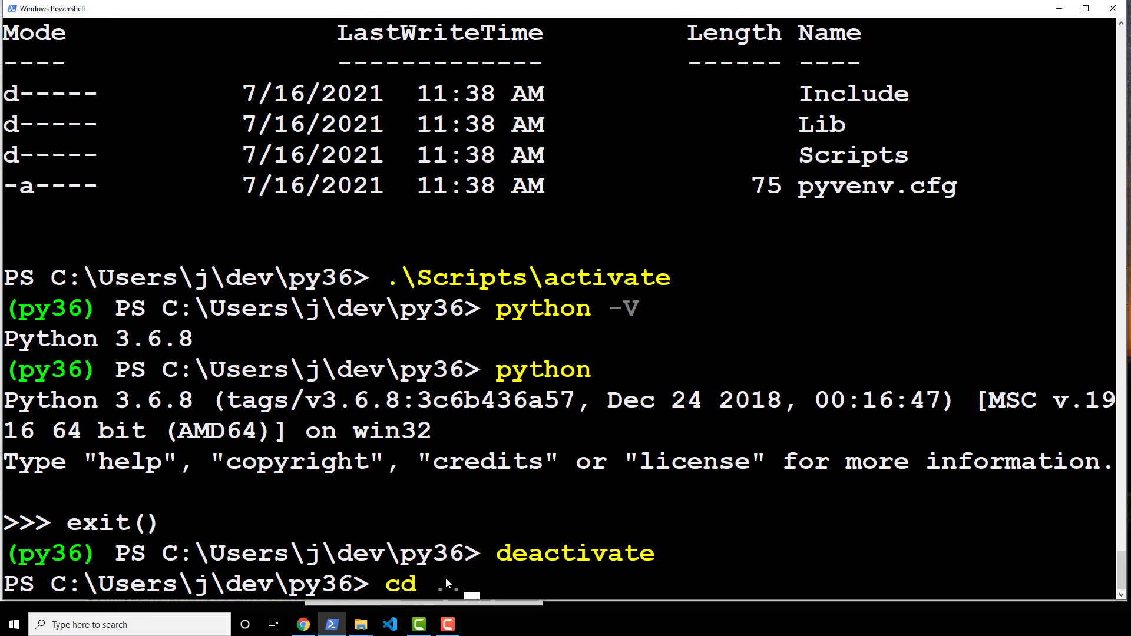
pyautogui.press('Return')
# Open the dev folder in File Explorer with ii . and select the py36 folder
pyautogui.write('ii .')
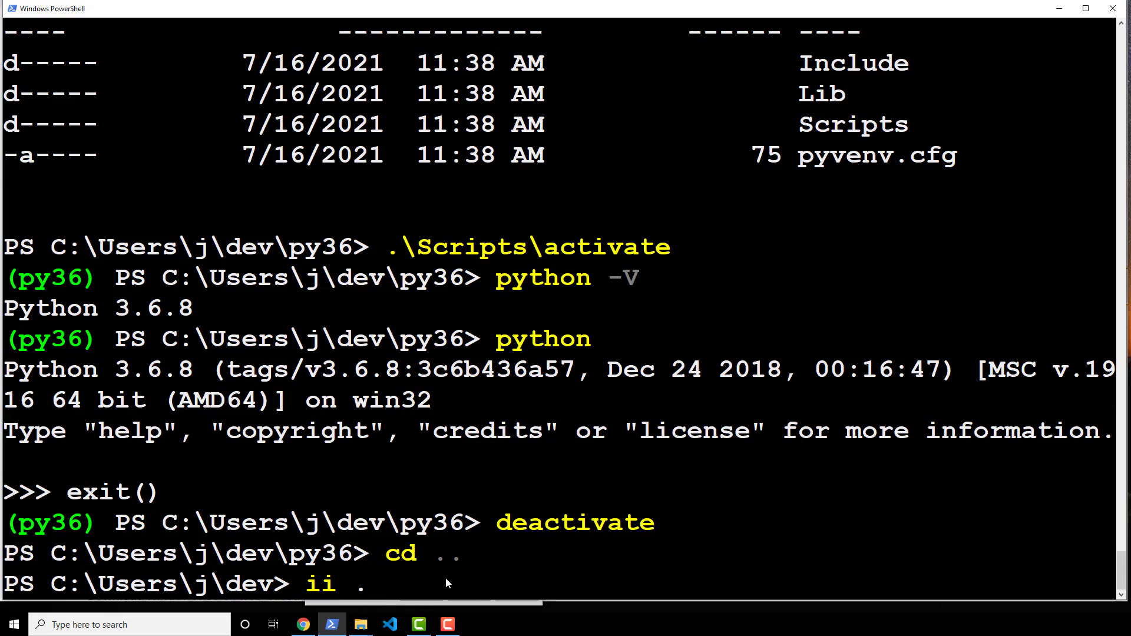
pyautogui.press('Return')
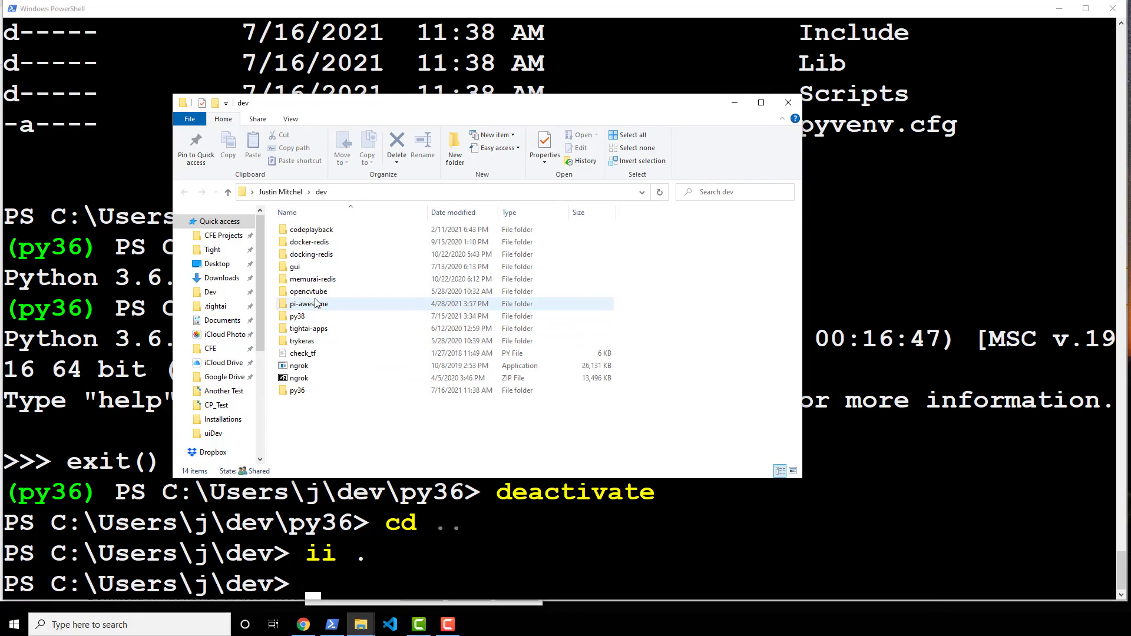
pyautogui.click(323, 391)
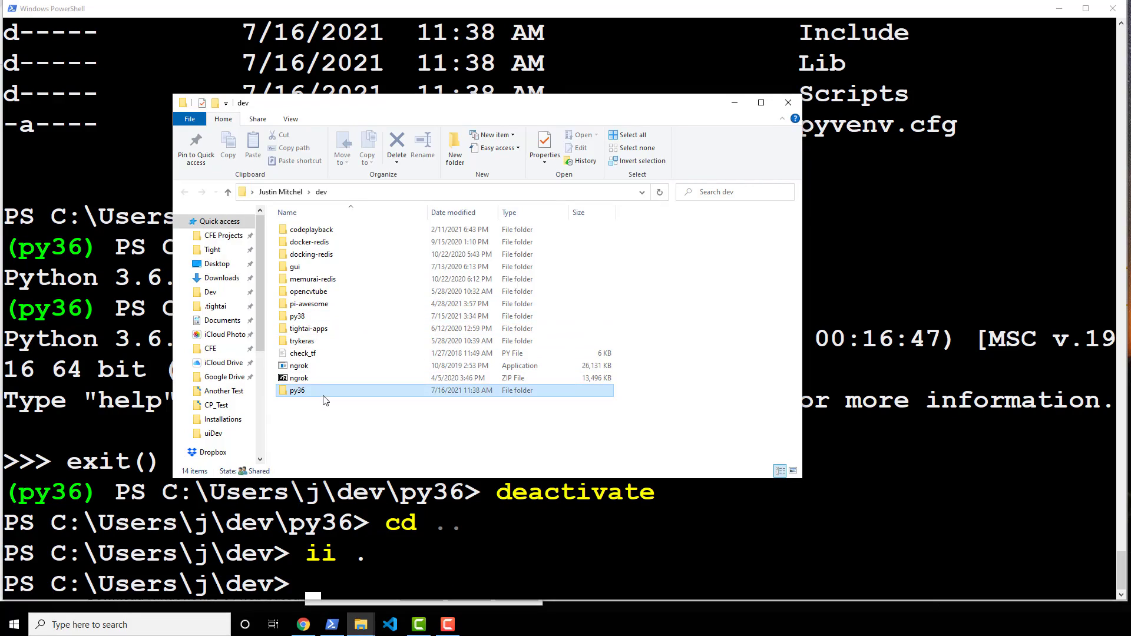
# Permanently delete the py36 folder from the dev folder in File Explorer and return to PowerShell
pyautogui.click(358, 206)
pyautogui.click(358, 206)
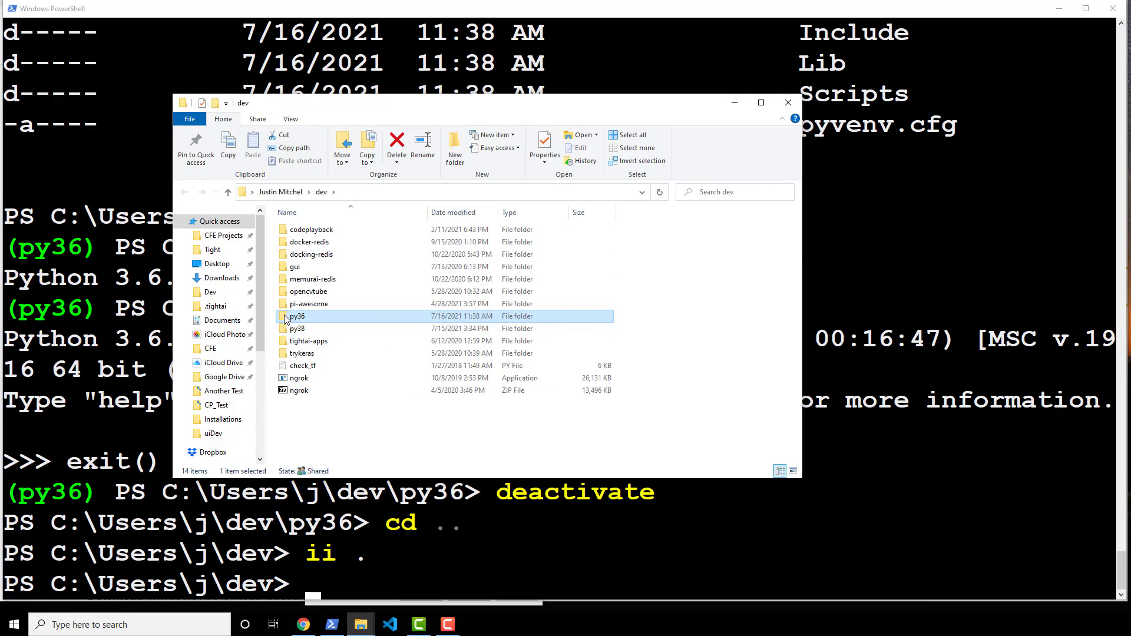
pyautogui.hotkey('shift', 'Delete')
pyautogui.press('Escape')
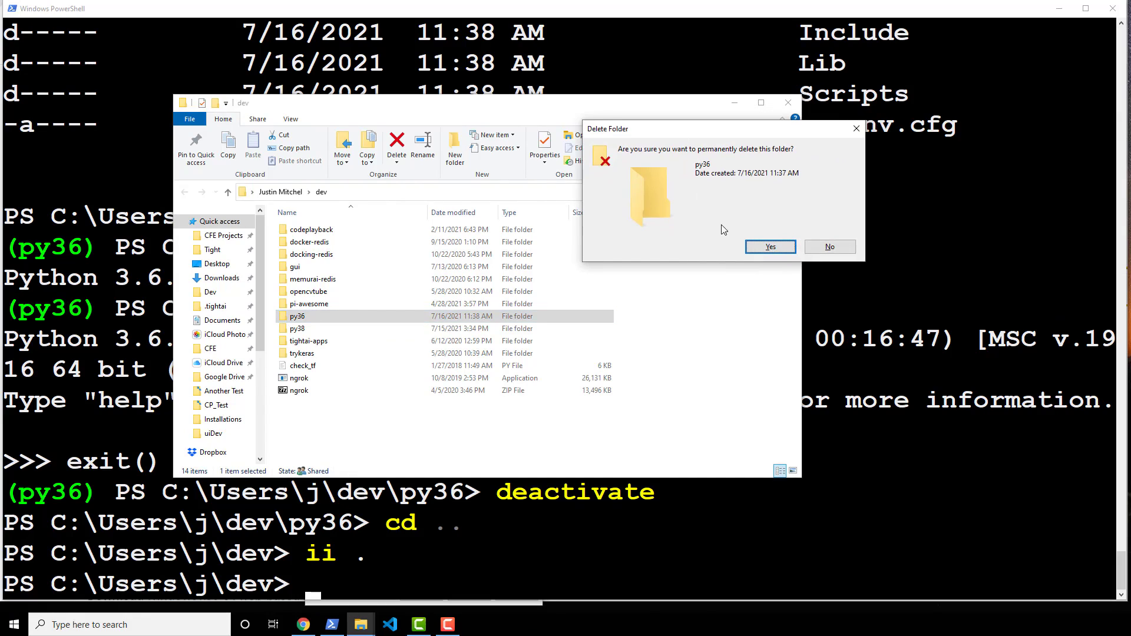
pyautogui.press('Delete')
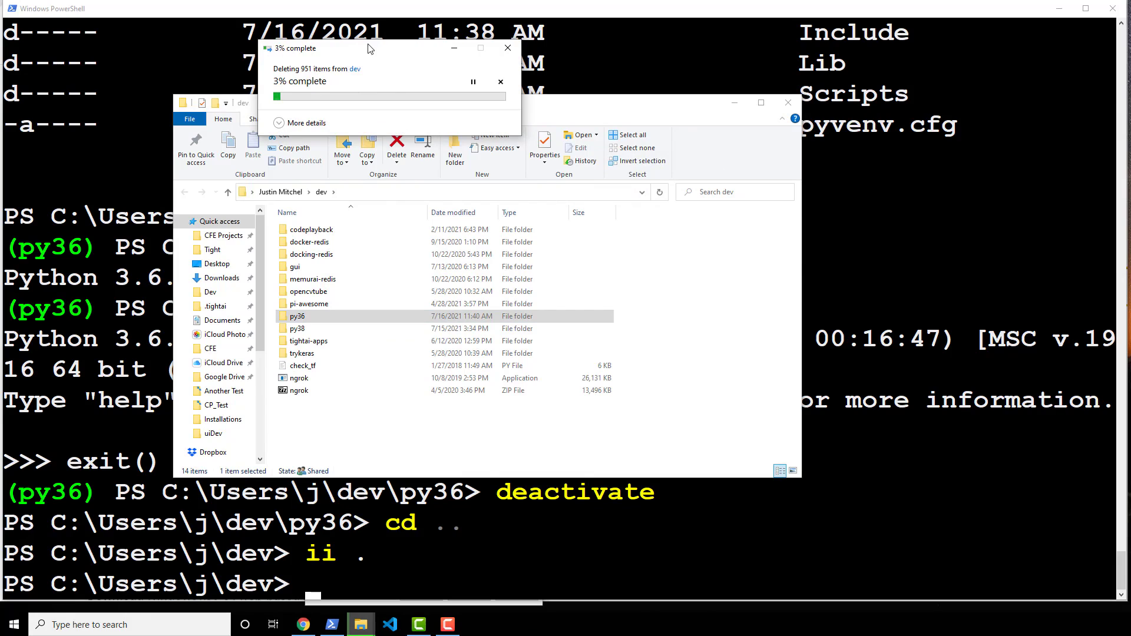
pyautogui.moveTo(340, 51); pyautogui.dragTo(646, 81)
pyautogui.click(959, 223)
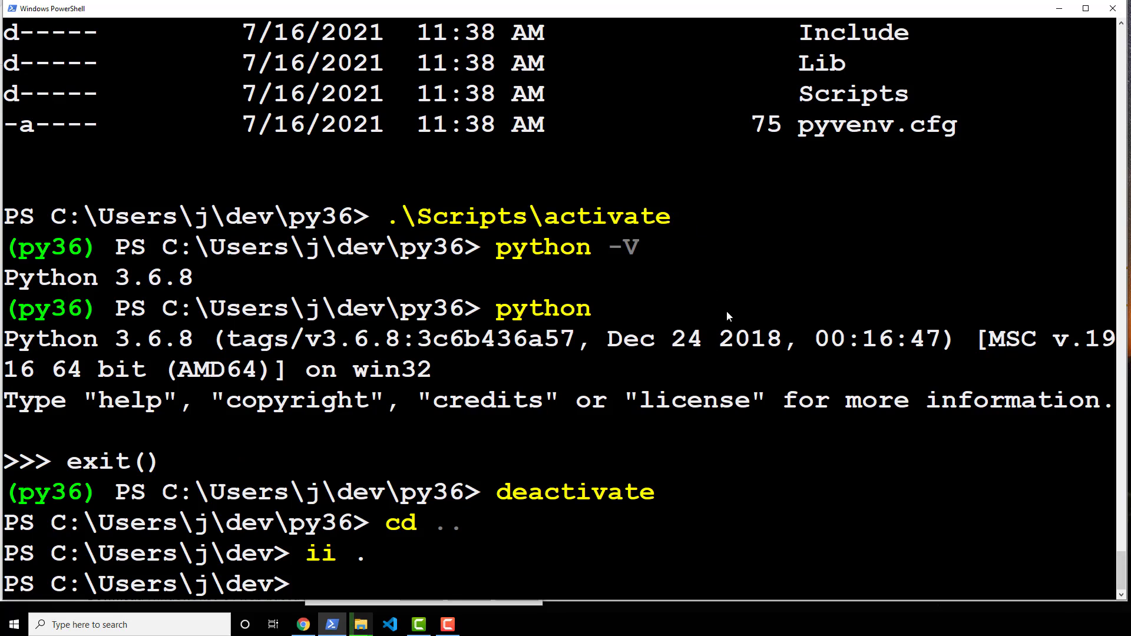
# List the contents of the dev folder with ls
pyautogui.click(565, 379)
pyautogui.write('ls')
pyautogui.press('Return')
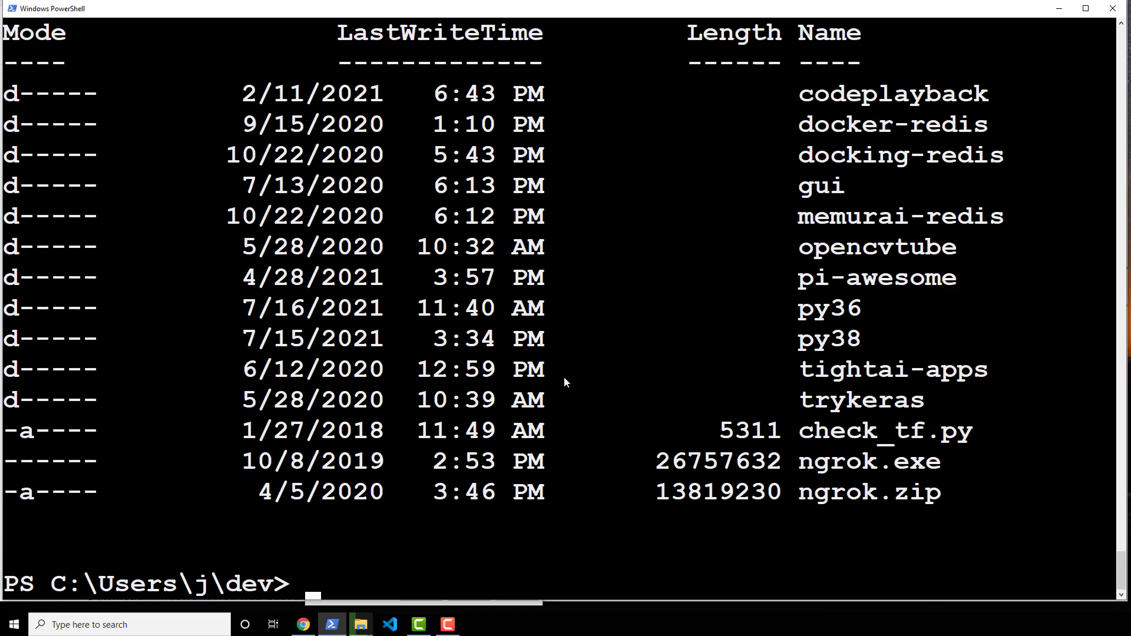
# Check the version of the Python 3.7 installation with C:\Python37\python.exe -V
pyautogui.write('mk')
pyautogui.press('BackSpace')
pyautogui.press('BackSpace')
pyautogui.write('C;')
pyautogui.write('\\')
pyautogui.write('Python')
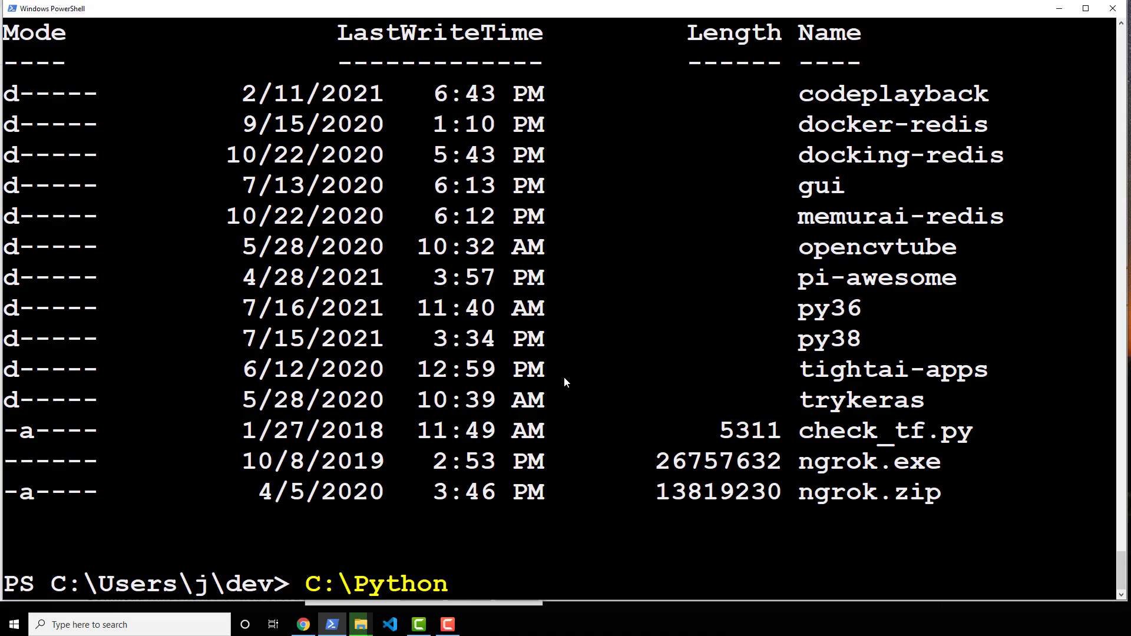
pyautogui.write('37\\pyton')
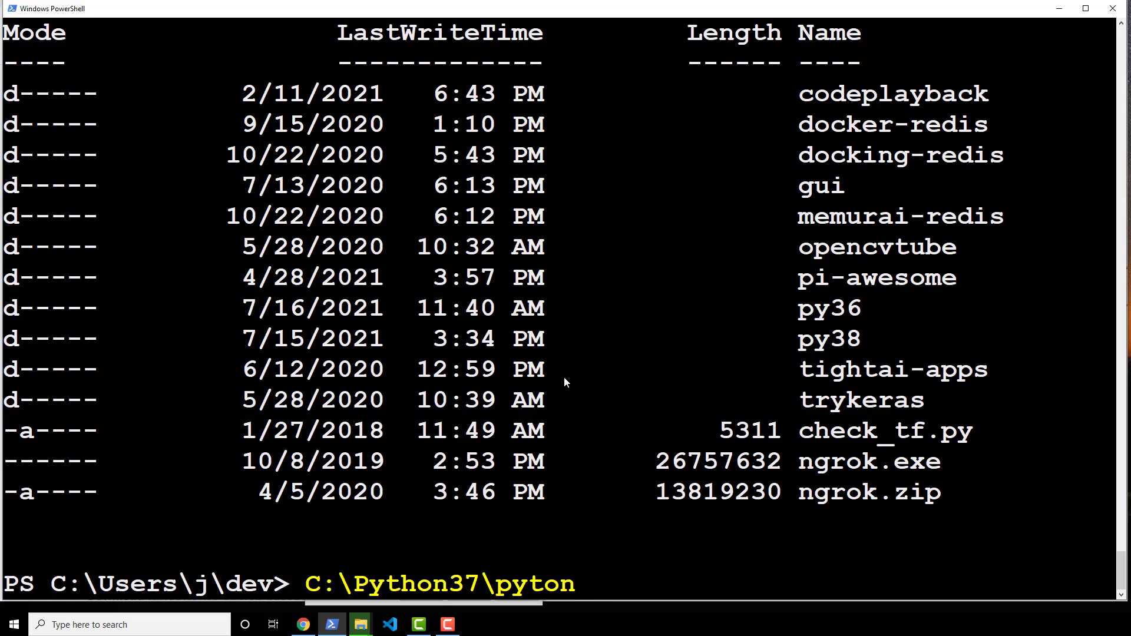
pyautogui.press('BackSpace')
pyautogui.press('BackSpace')
pyautogui.write('hon.exe -V')
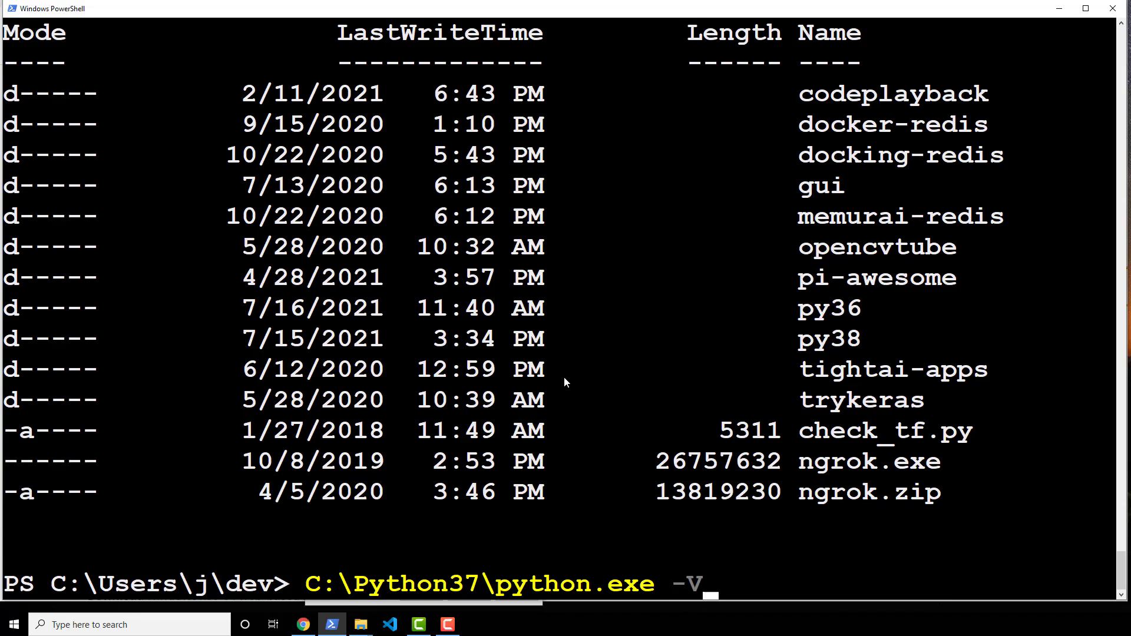
pyautogui.press('Return')
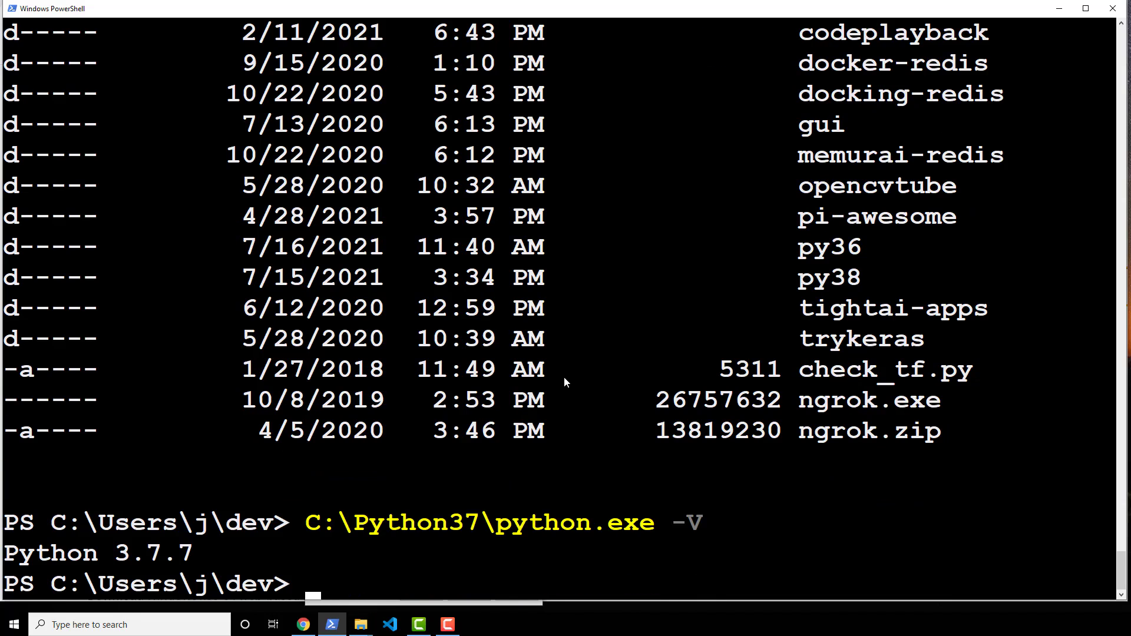
# Create a Python 3.7 virtual environment named py37 with C:\Python37\python.exe -m venv py37
pyautogui.press('Up')
pyautogui.press('BackSpace')
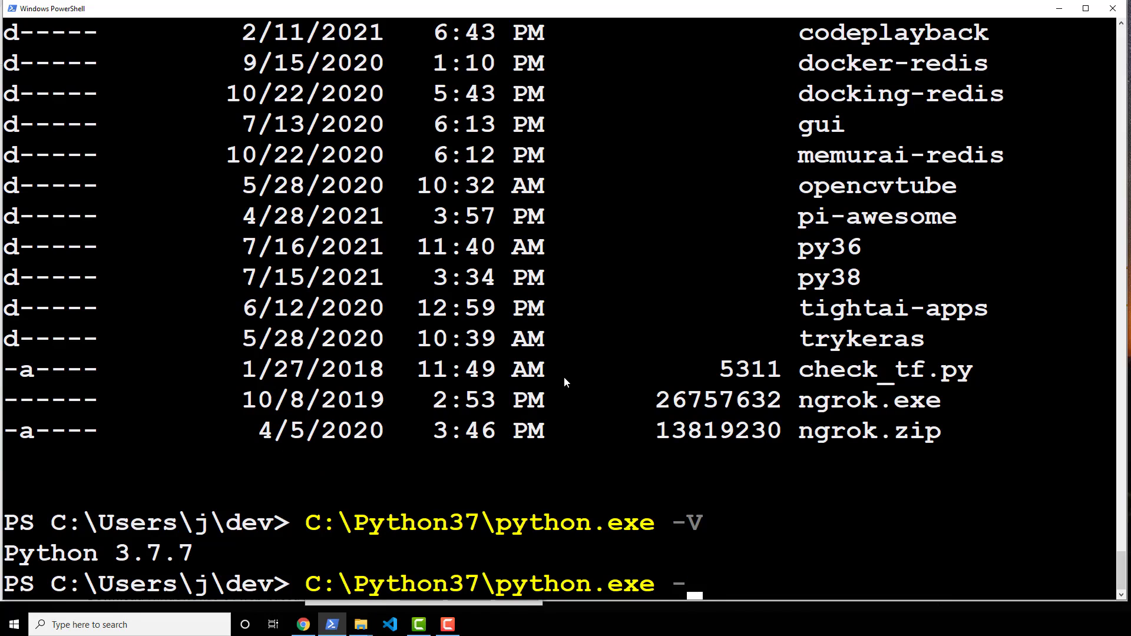
pyautogui.write('m venv')
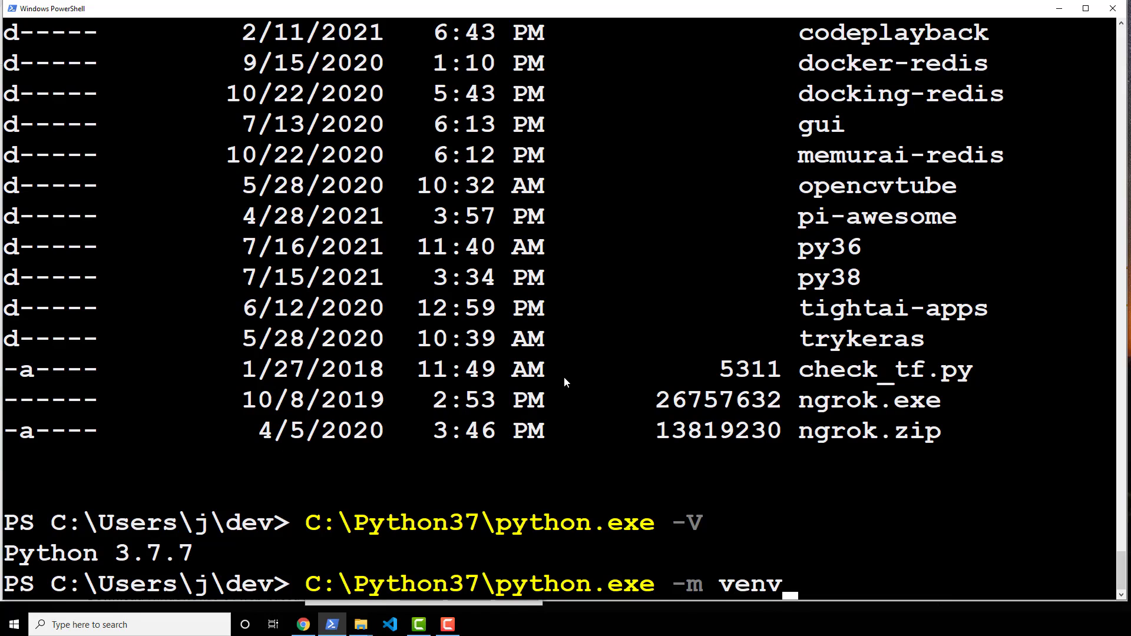
pyautogui.write(' py37')
pyautogui.press('Return')
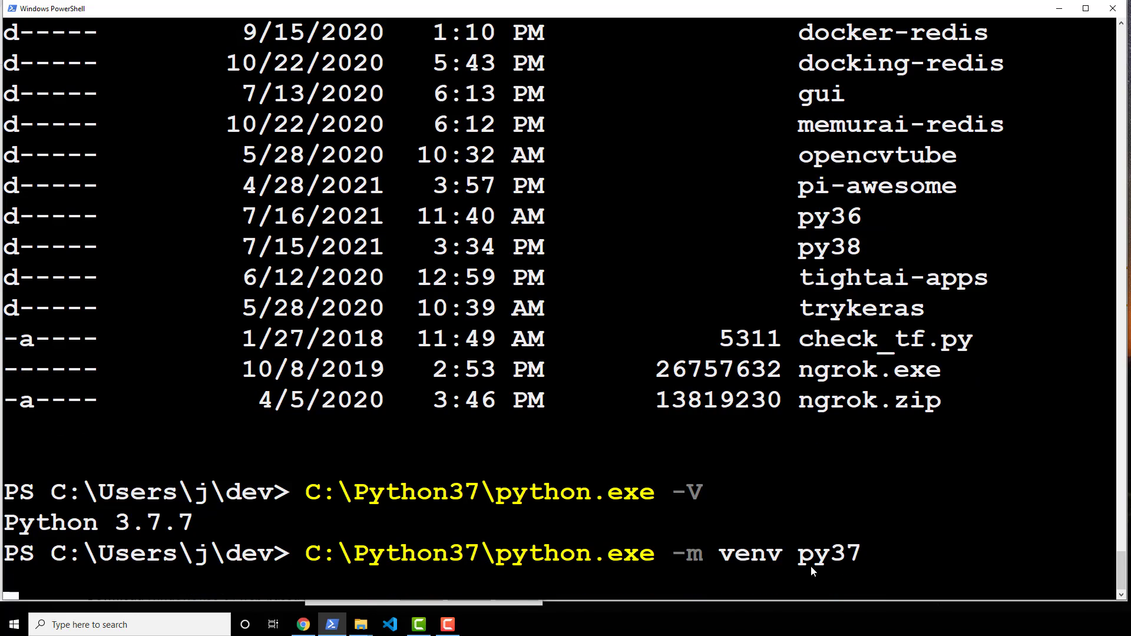
# Review the earlier mkdir py36 command in the terminal history and compare it with the venv py37 command
pyautogui.moveTo(799, 562); pyautogui.dragTo(846, 559)
pyautogui.click(870, 555)
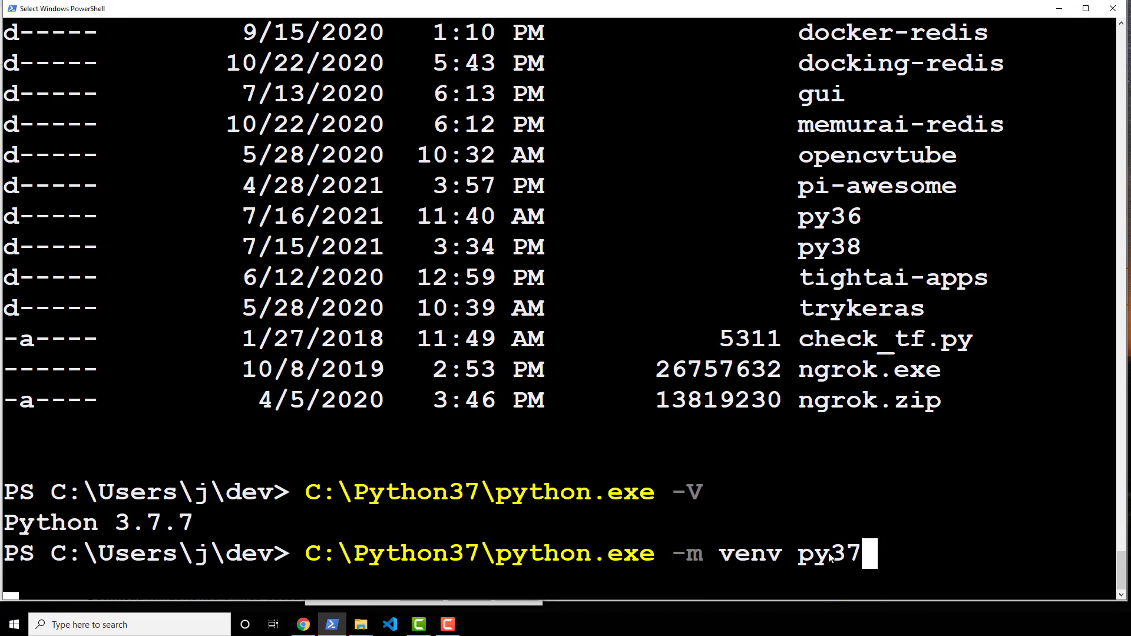
pyautogui.scroll(8, 524, 382)
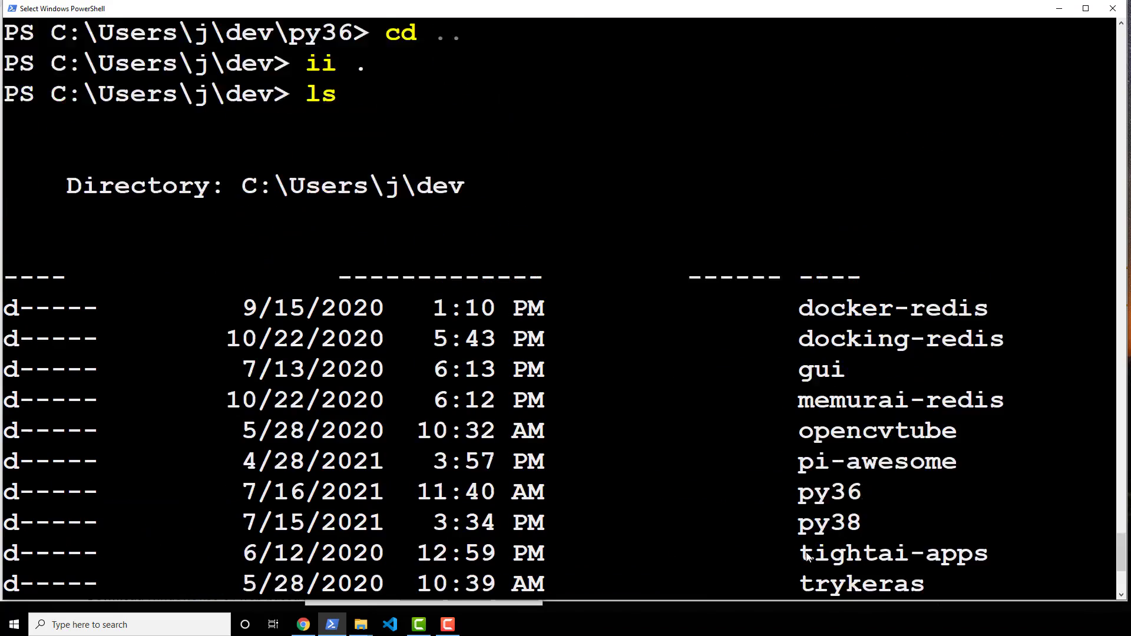
pyautogui.scroll(8, 524, 380)
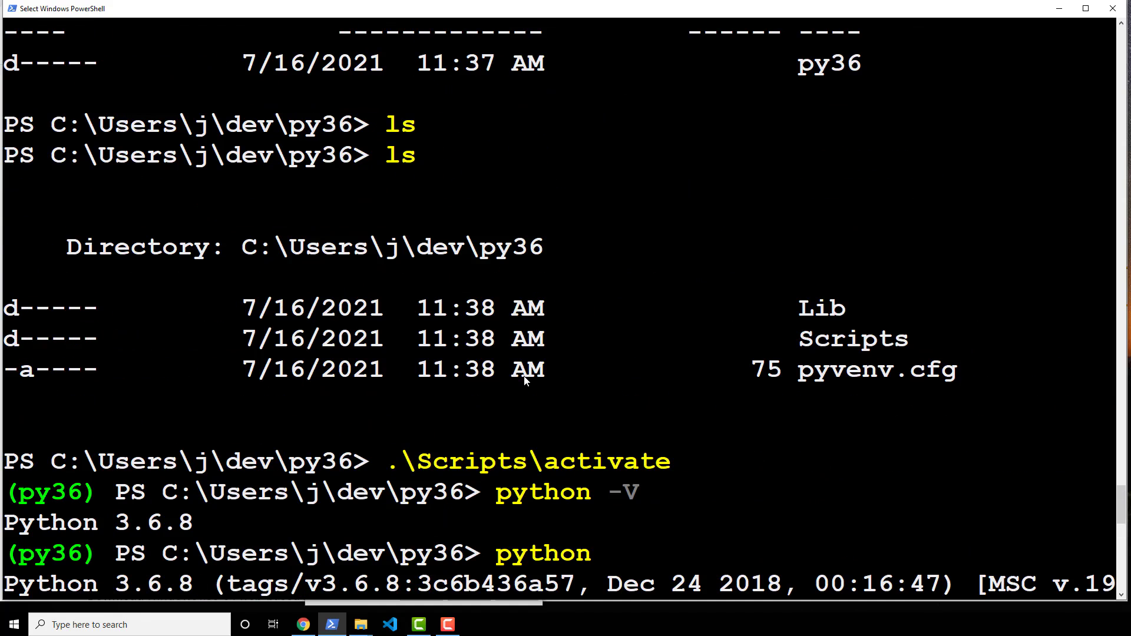
pyautogui.scroll(9, 592, 394)
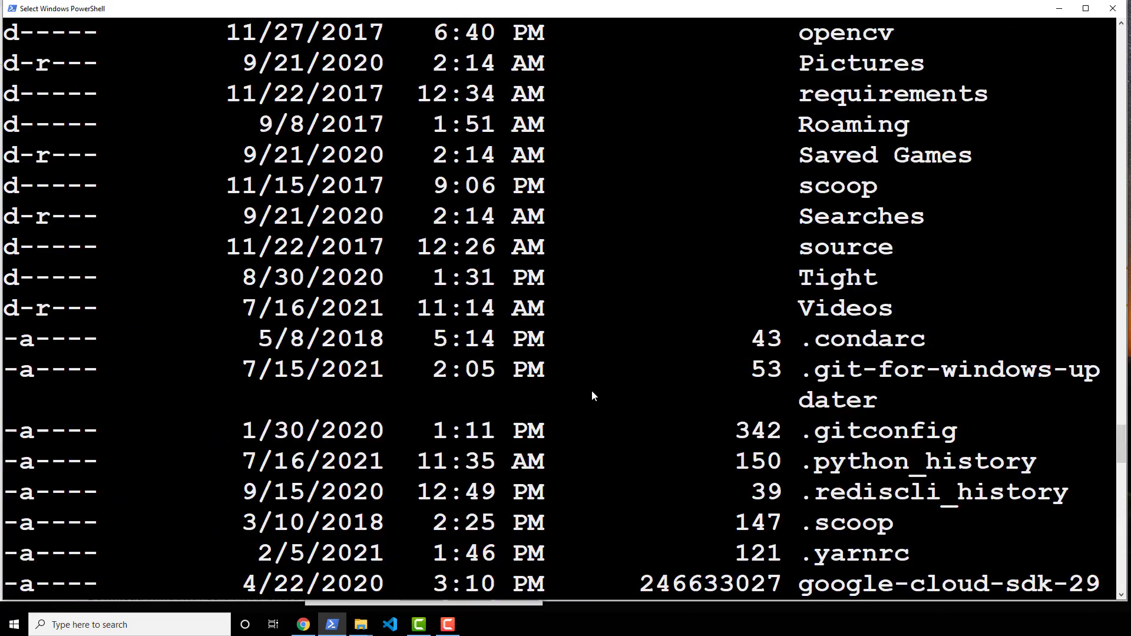
pyautogui.scroll(-15, 592, 390)
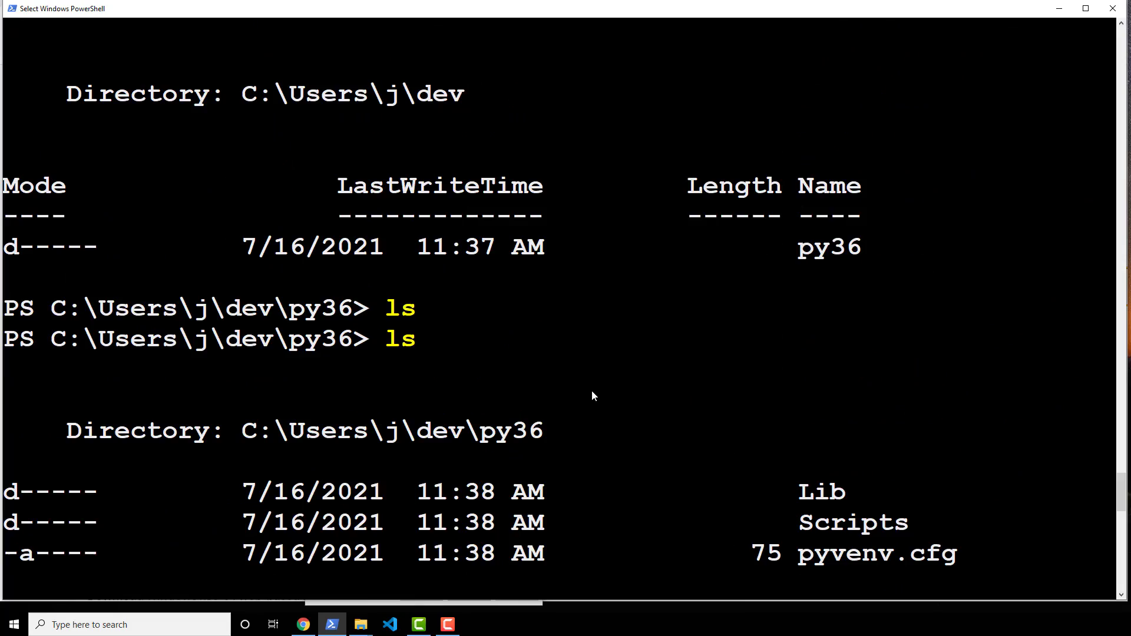
pyautogui.scroll(4, 591, 390)
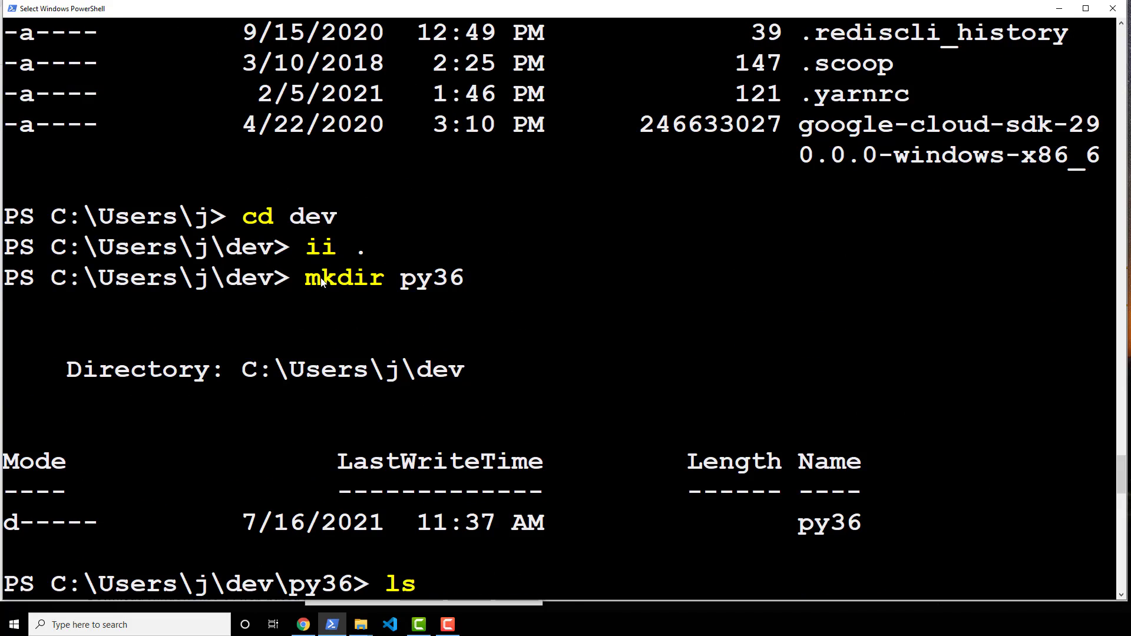
pyautogui.moveTo(398, 283); pyautogui.dragTo(505, 288)
pyautogui.rightClick(505, 330)
pyautogui.scroll(-4, 506, 337)
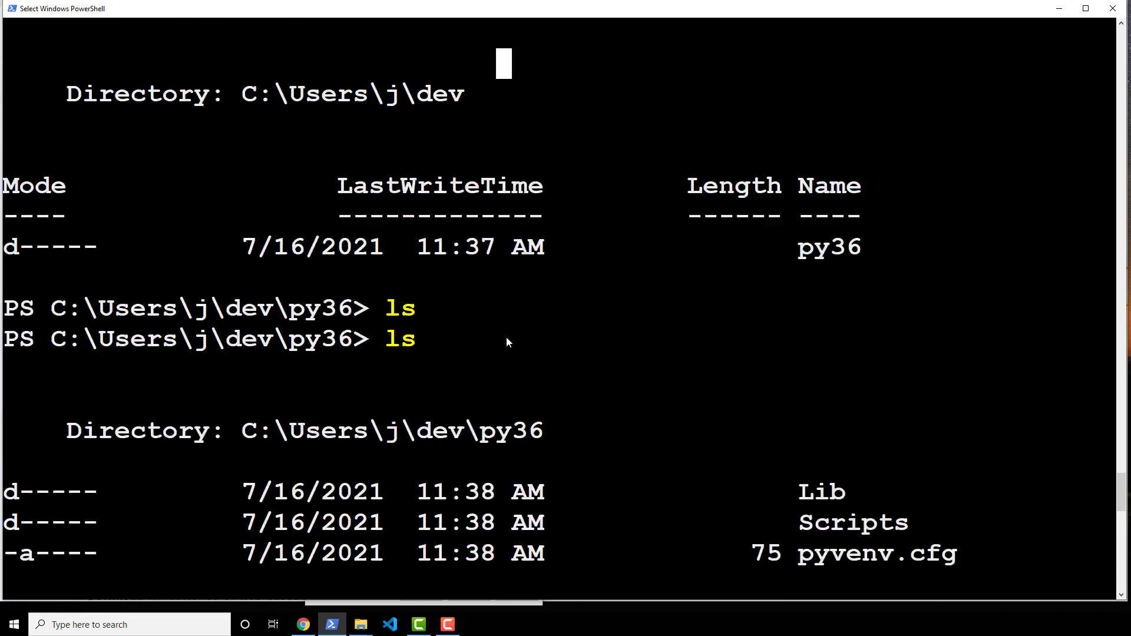
pyautogui.scroll(-1, 506, 341)
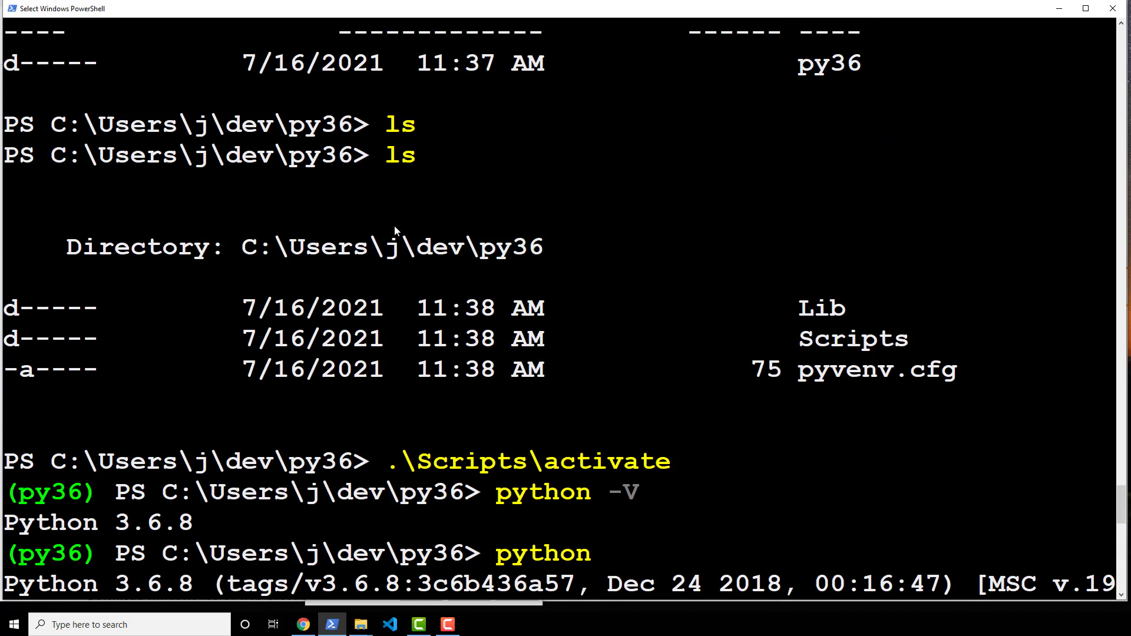
pyautogui.scroll(3, 433, 213)
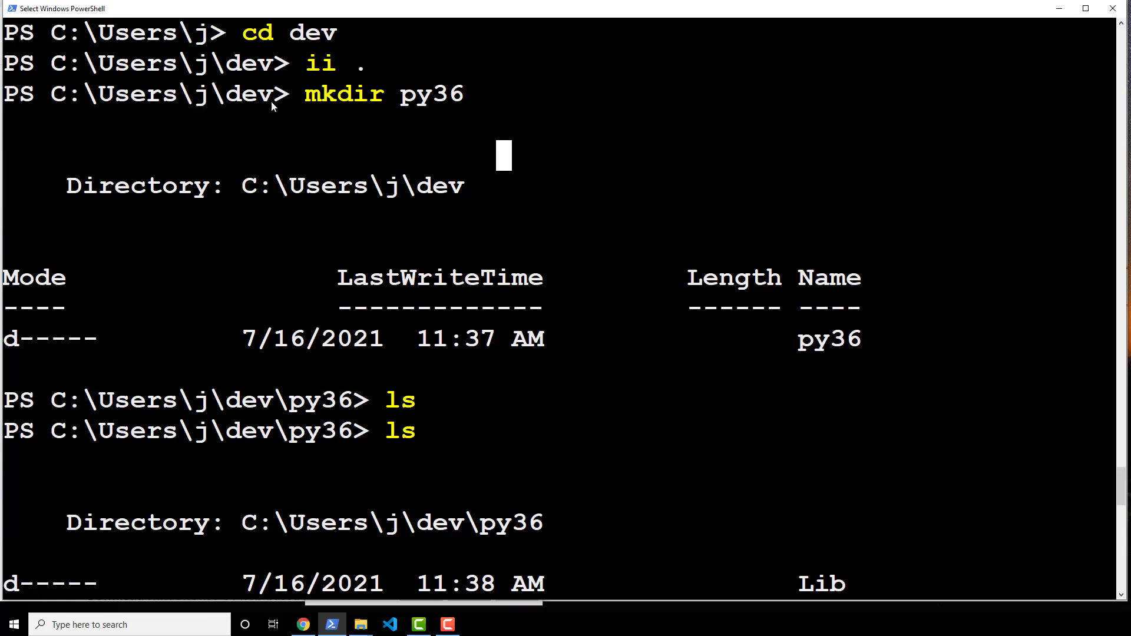
pyautogui.scroll(-2, 457, 287)
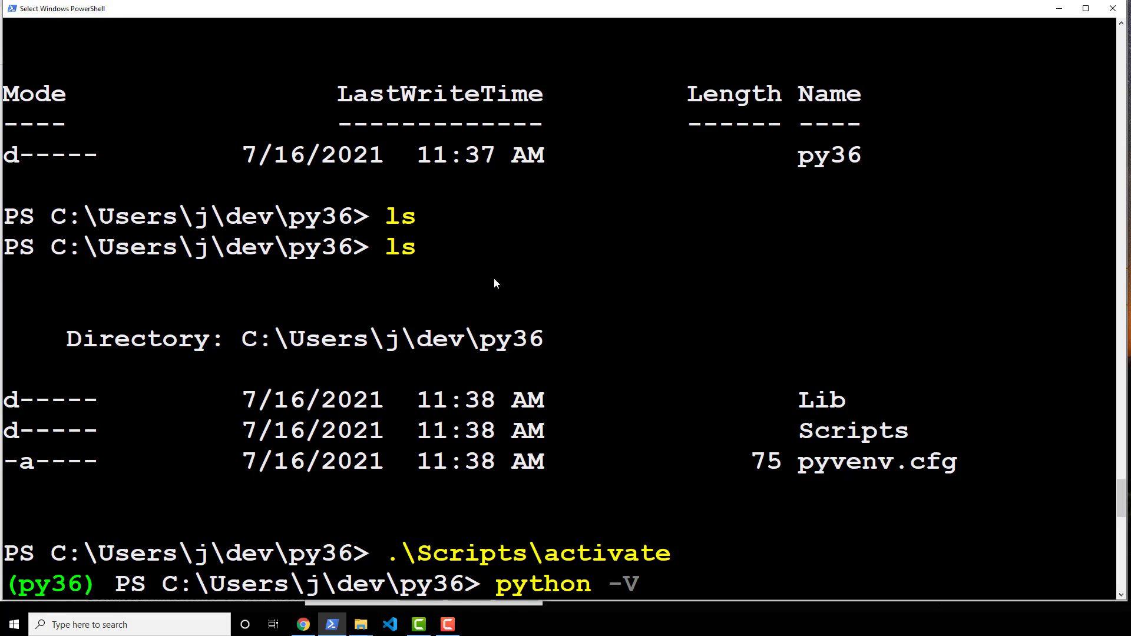
pyautogui.scroll(3, 494, 278)
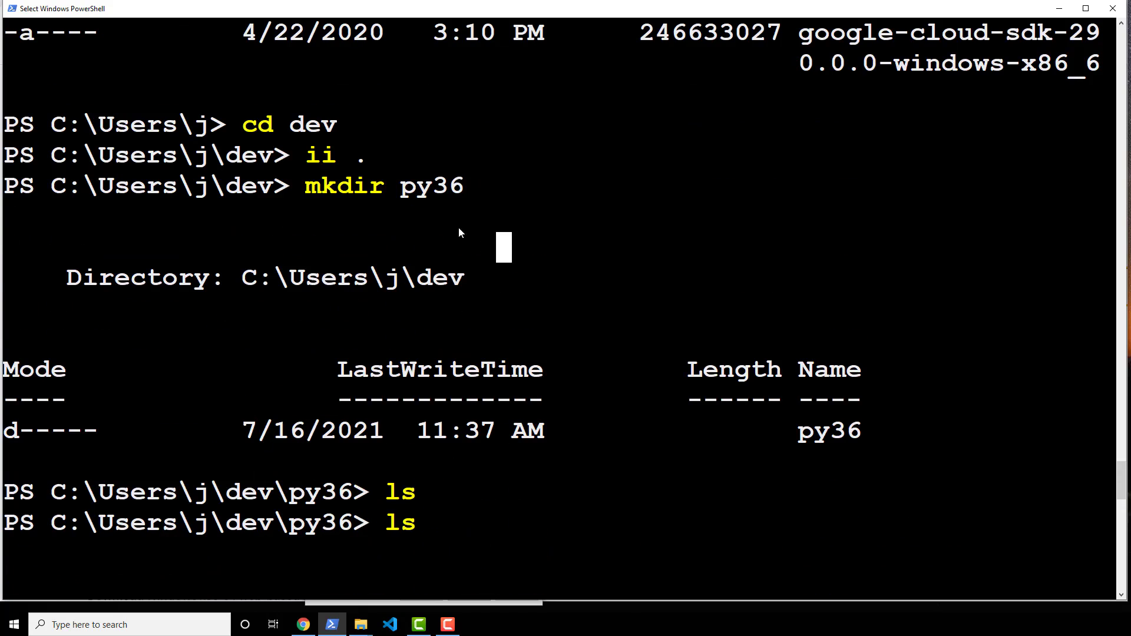
pyautogui.scroll(-10, 459, 232)
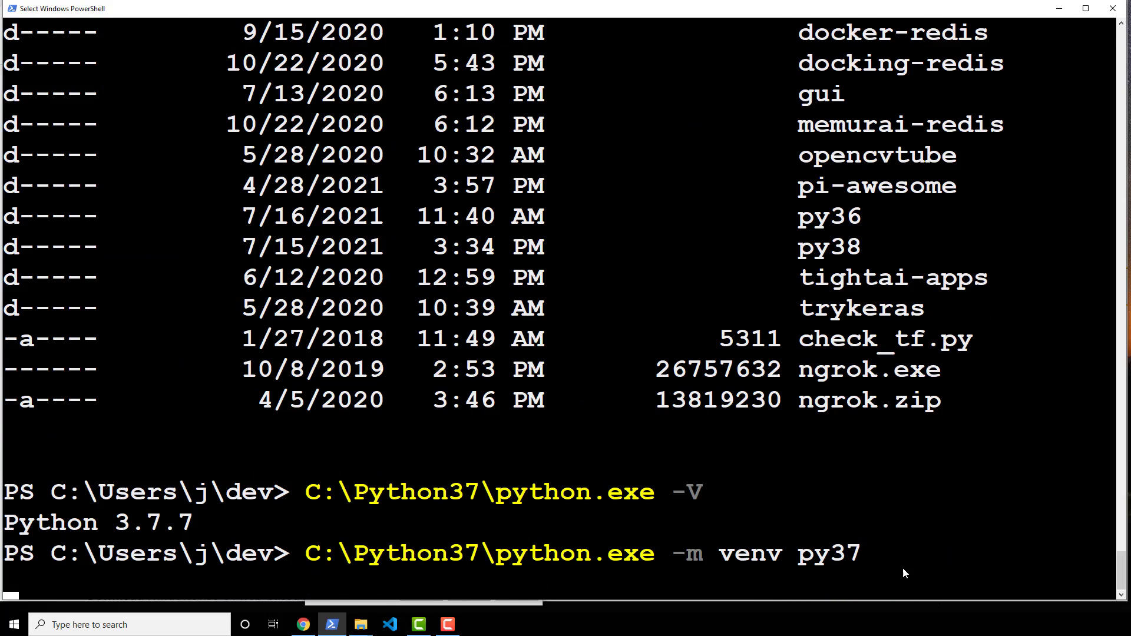
pyautogui.moveTo(864, 555); pyautogui.dragTo(305, 553)
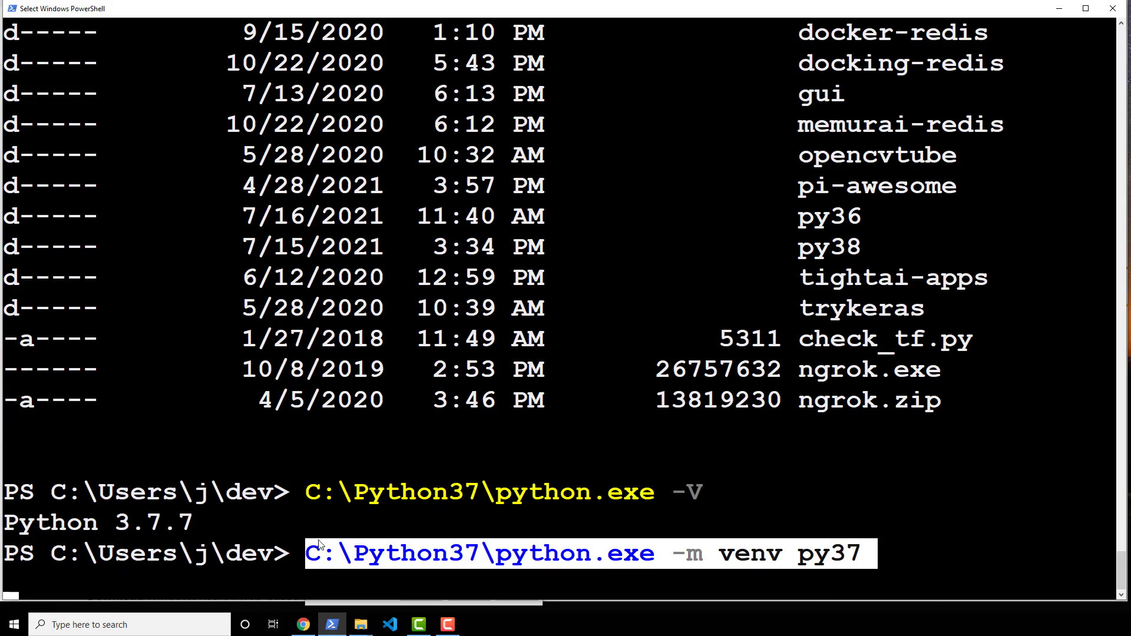
pyautogui.click(329, 522)
# Switch to the dev folder in File Explorer and open the py37 folder to examine its contents
pyautogui.moveTo(361, 623)
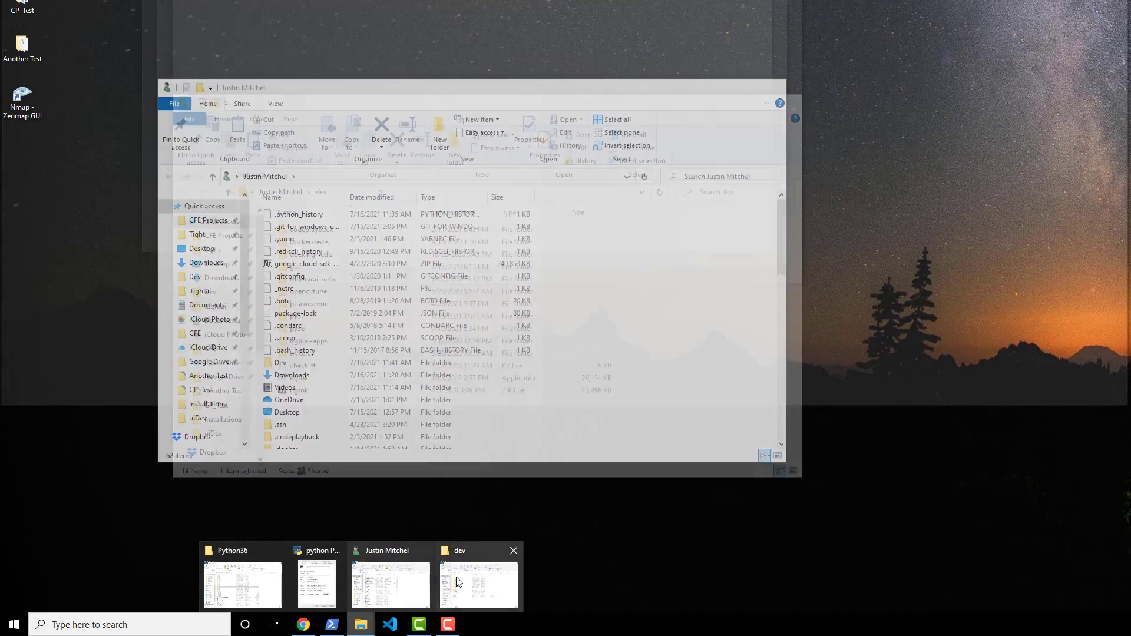
pyautogui.click(479, 585)
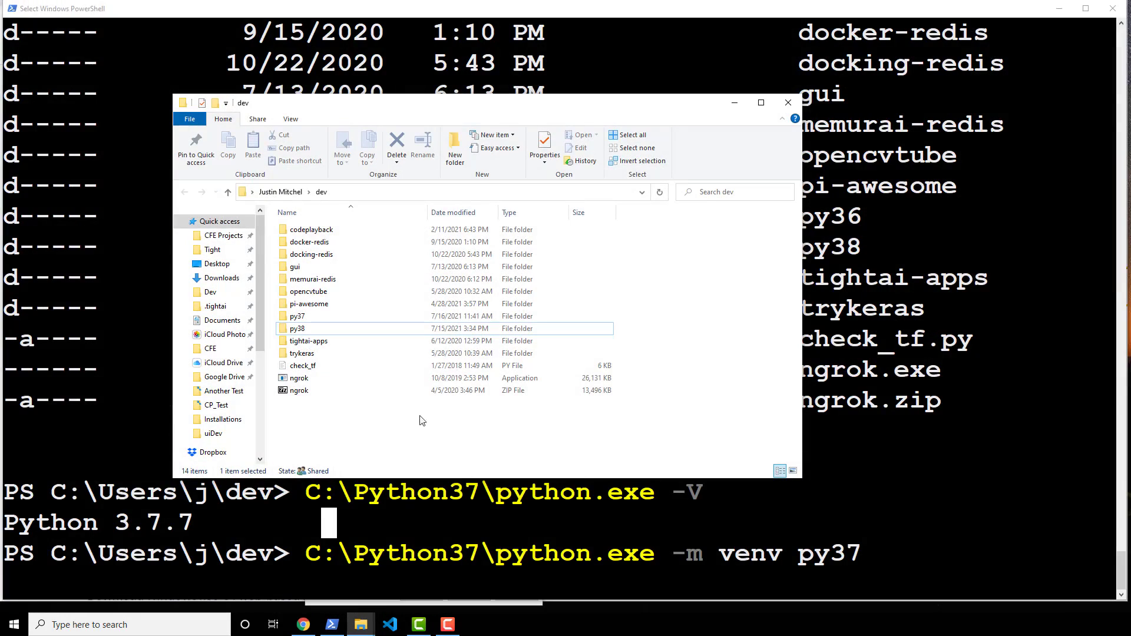
pyautogui.click(312, 321)
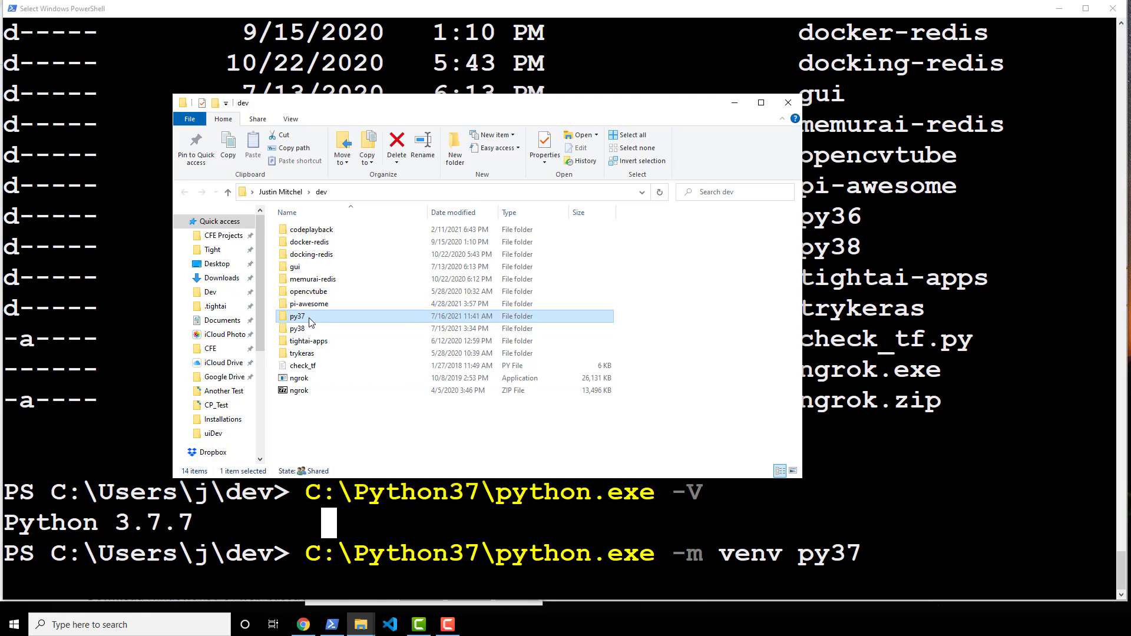
pyautogui.doubleClick(312, 319)
pyautogui.click(920, 399)
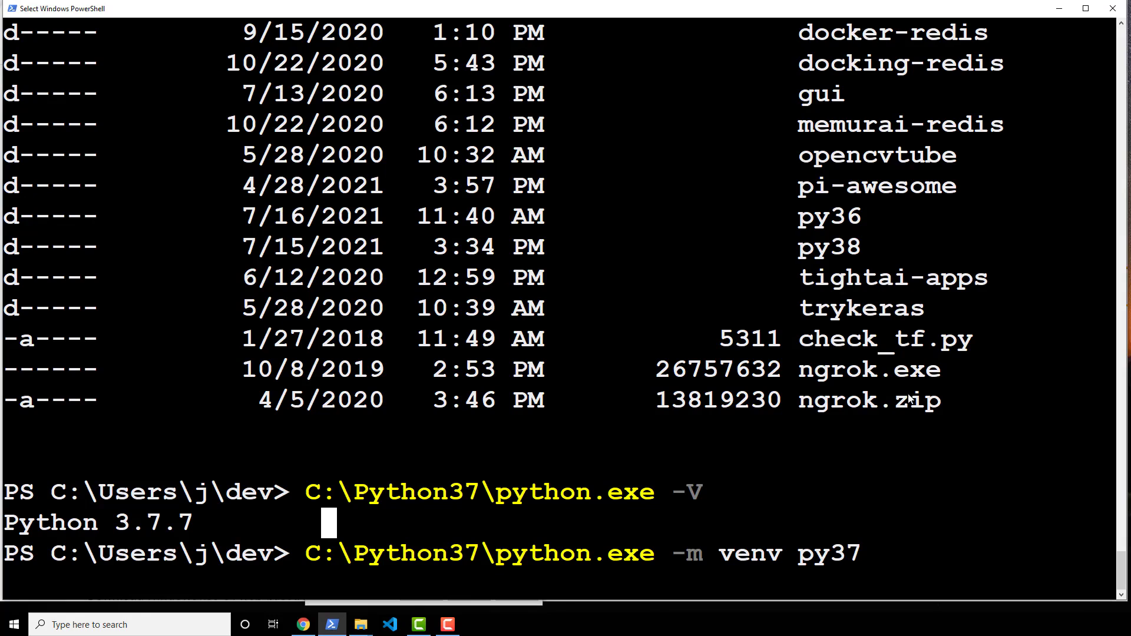
pyautogui.hotkey('alt', 'Tab')
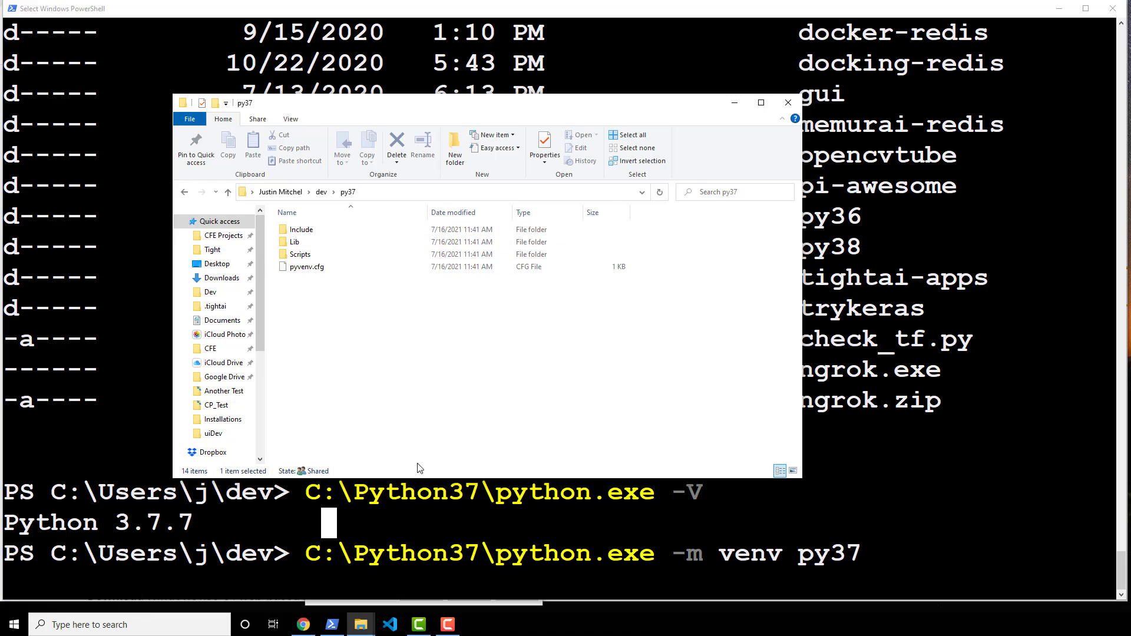
# Back in PowerShell, create an environment named py36 from the 3.7 interpreter with C:\Python37\python.exe -m venv py36
pyautogui.click(430, 493)
pyautogui.press('Up')
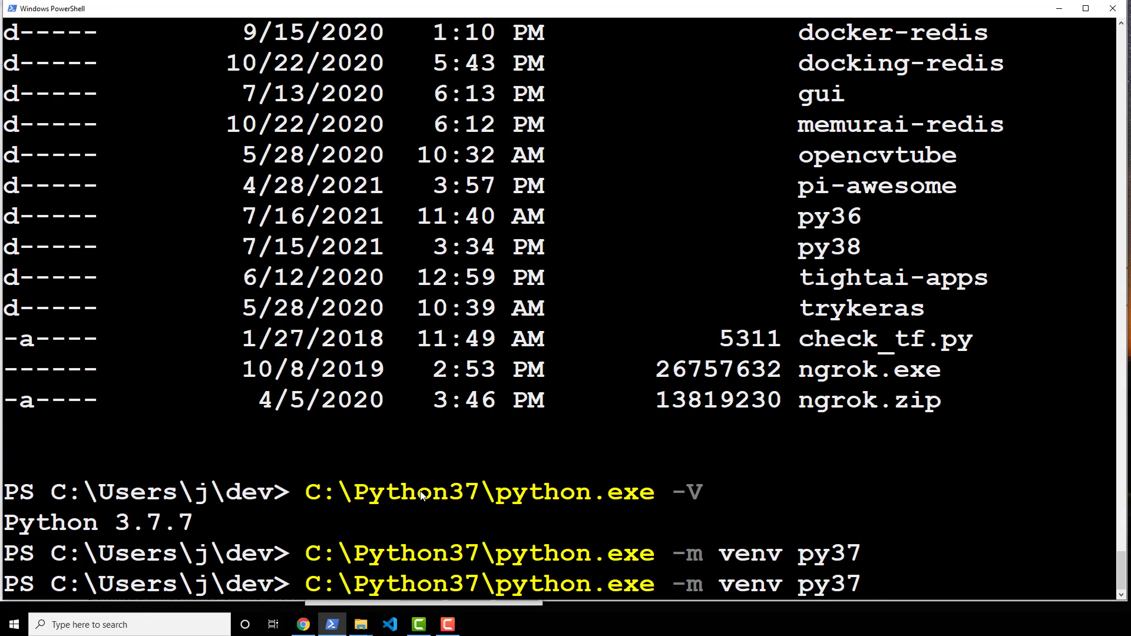
pyautogui.press('BackSpace')
pyautogui.write('6')
pyautogui.press('Return')
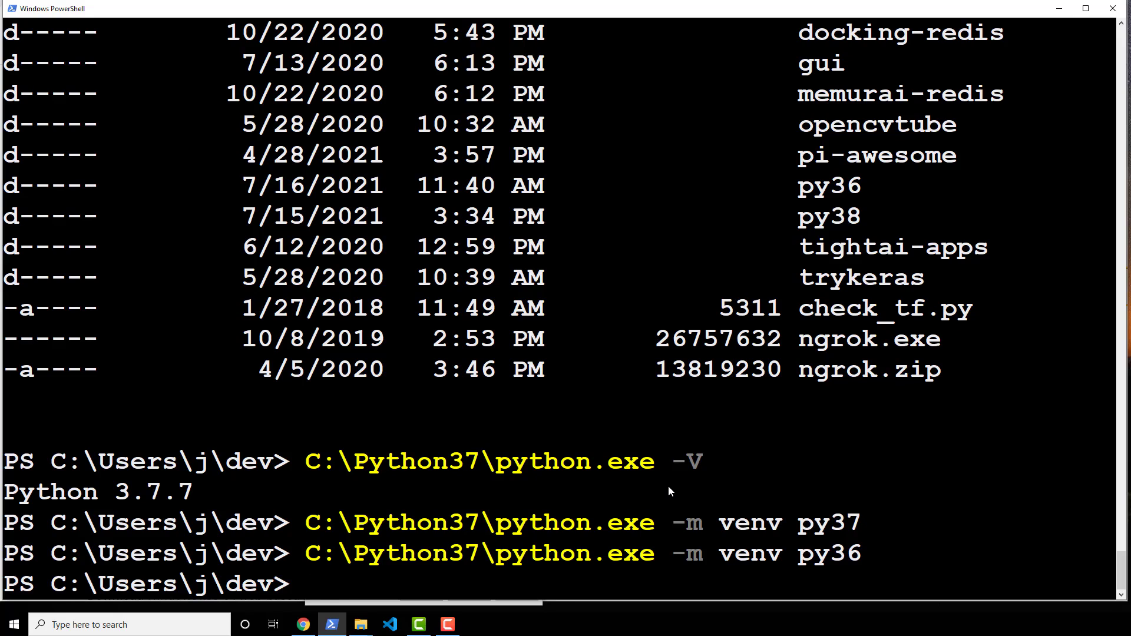
# Permanently delete the mismatched py36 environment folder from dev in File Explorer and return to PowerShell
pyautogui.click(472, 553)
pyautogui.hotkey('alt', 'Tab')
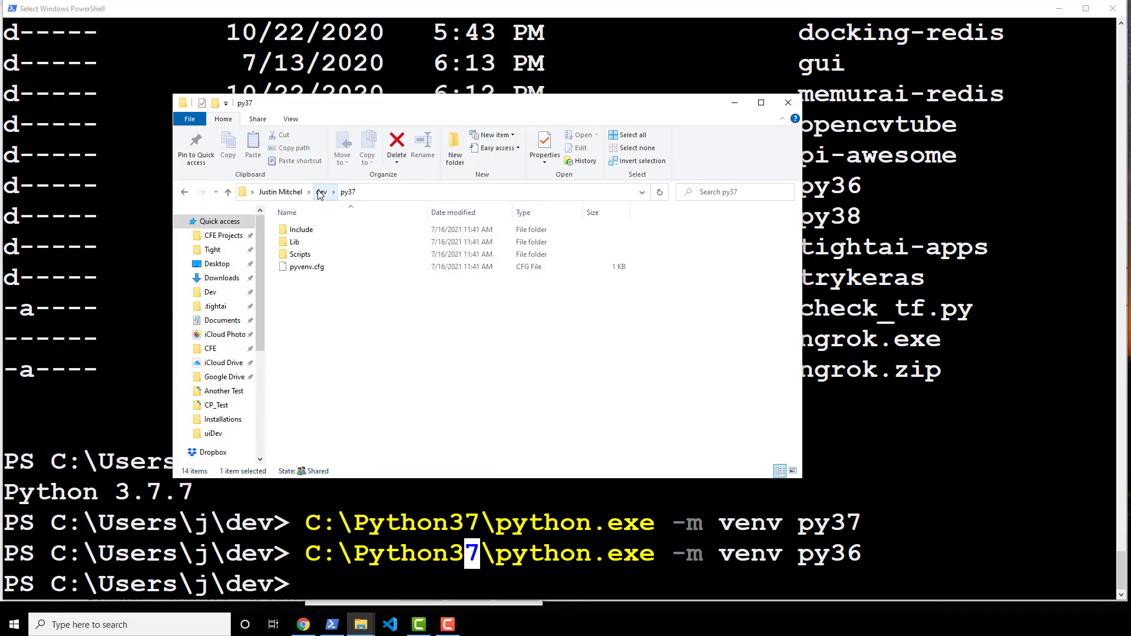
pyautogui.click(298, 328)
pyautogui.click(323, 318)
pyautogui.hotkey('shift', 'Delete')
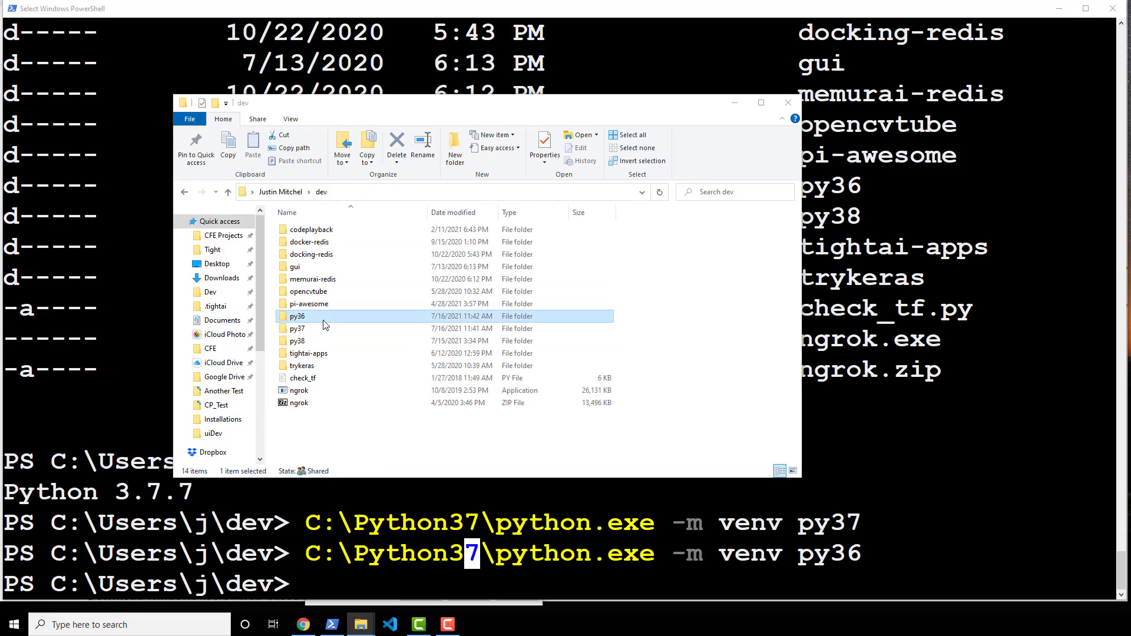
pyautogui.click(1069, 258)
pyautogui.hotkey('alt', 'Tab')
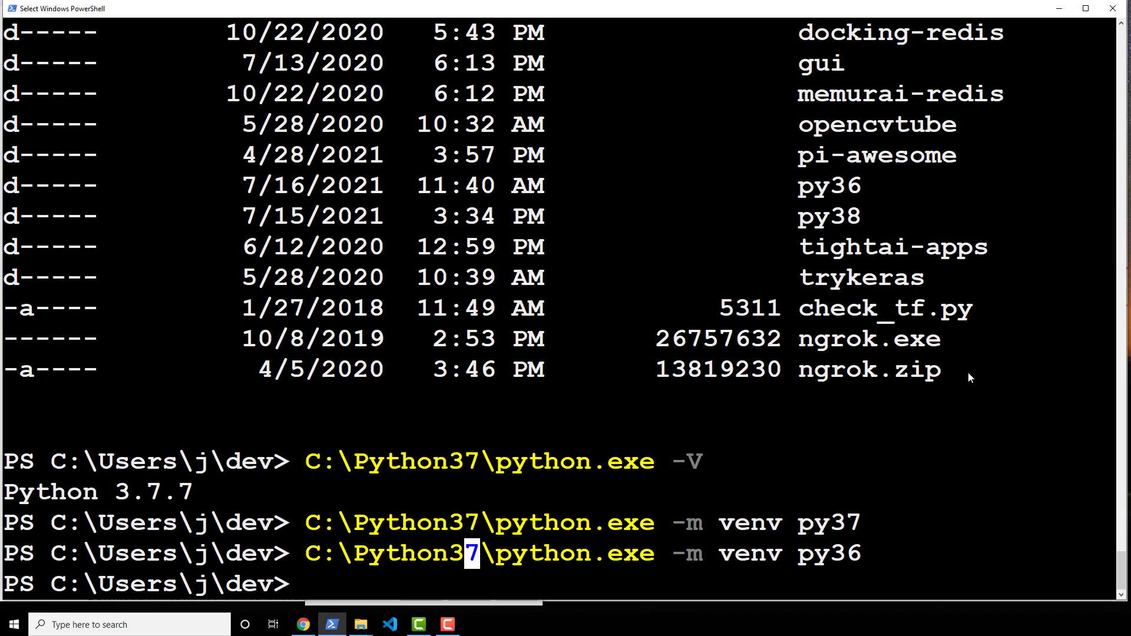
# Create a virtual environment named py3 from the 3.6 interpreter with C:\Python36\python.exe -m venv py3
pyautogui.press('Up')
pyautogui.press('Left')
pyautogui.press('Left')
pyautogui.press('Left')
pyautogui.press('Left')
pyautogui.press('Left')
pyautogui.press('Left')
pyautogui.press('Left')
pyautogui.press('Left')
pyautogui.press('Left')
pyautogui.press('Left')
pyautogui.press('Left')
pyautogui.press('Left')
pyautogui.press('Left')
pyautogui.press('Left')
pyautogui.press('Left')
pyautogui.press('Left')
pyautogui.press('Left')
pyautogui.press('Left')
pyautogui.press('Left')
pyautogui.press('Left')
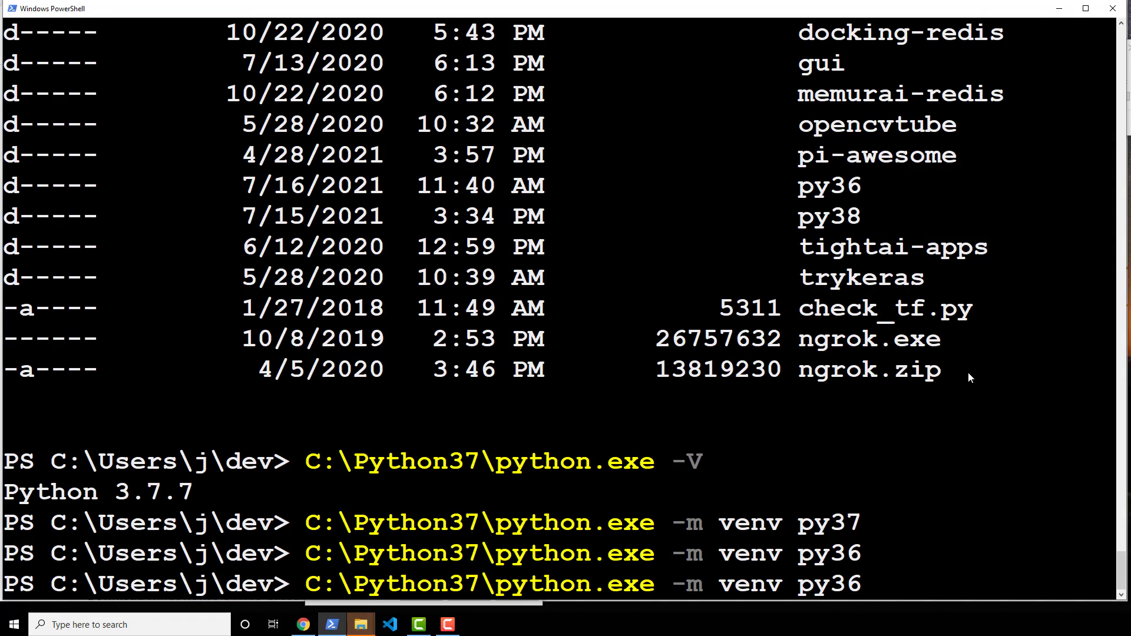
pyautogui.press('BackSpace')
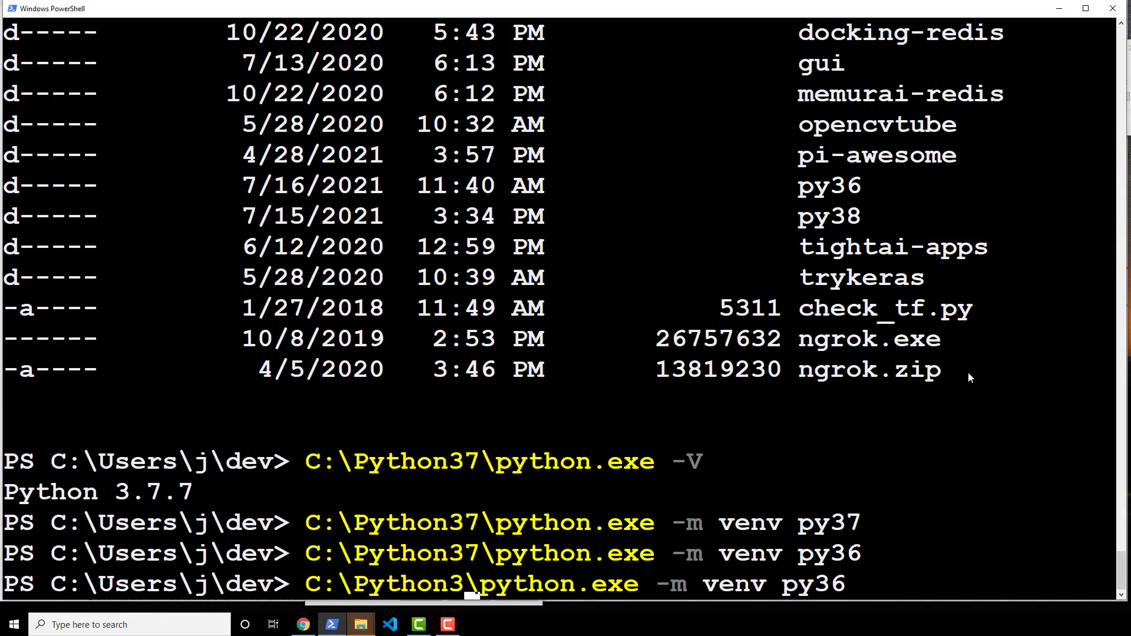
pyautogui.write('6')
pyautogui.press('Right')
pyautogui.press('Right')
pyautogui.press('Right')
pyautogui.press('Right')
pyautogui.press('Right')
pyautogui.press('Right')
pyautogui.press('Right')
pyautogui.press('Right')
pyautogui.press('Right')
pyautogui.press('Right')
pyautogui.press('Right')
pyautogui.press('Right')
pyautogui.press('Right')
pyautogui.press('Right')
pyautogui.press('Right')
pyautogui.press('Right')
pyautogui.press('Right')
pyautogui.press('Right')
pyautogui.press('Right')
pyautogui.press('Right')
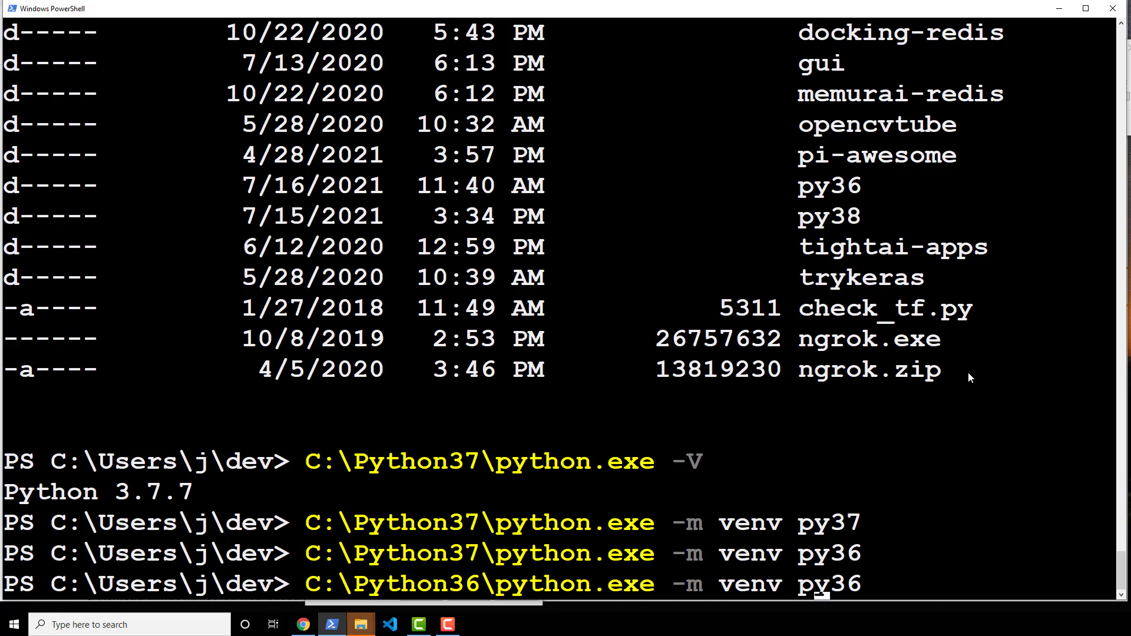
pyautogui.press('BackSpace')
pyautogui.press('Return')
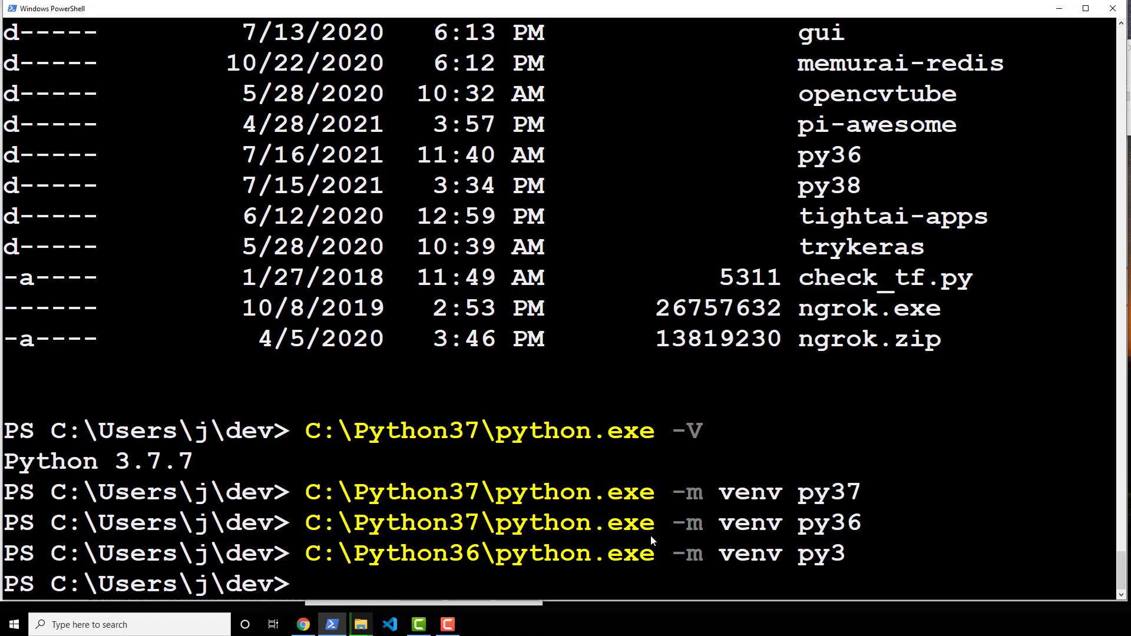
# Change into the py37 folder and activate its virtual environment with .\Scripts\activate
pyautogui.write('cd py37')
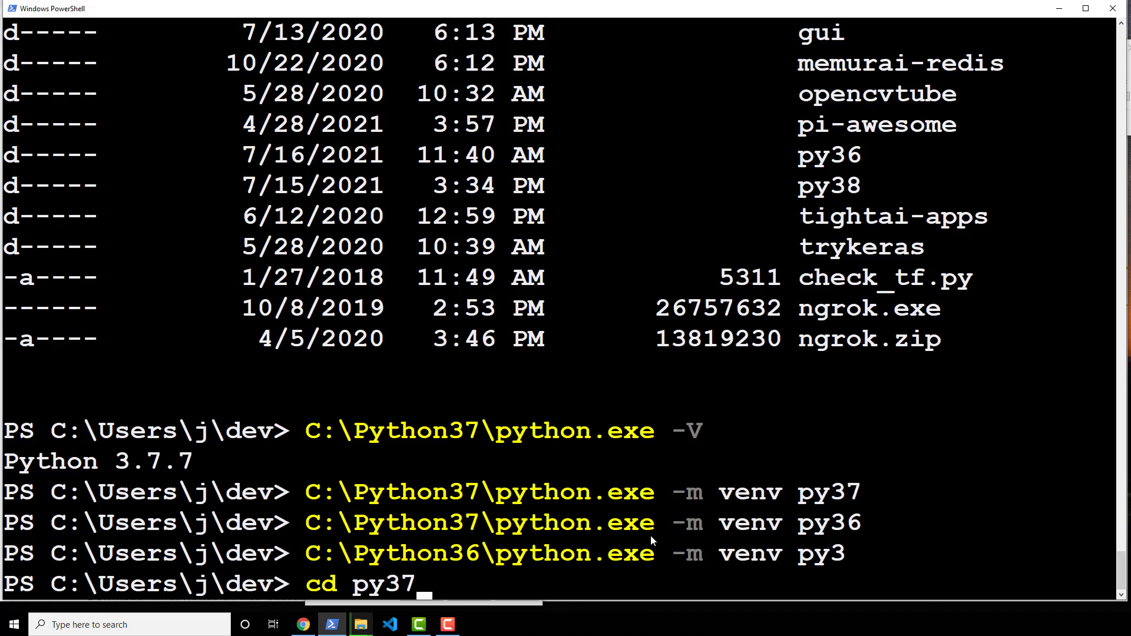
pyautogui.press('Return')
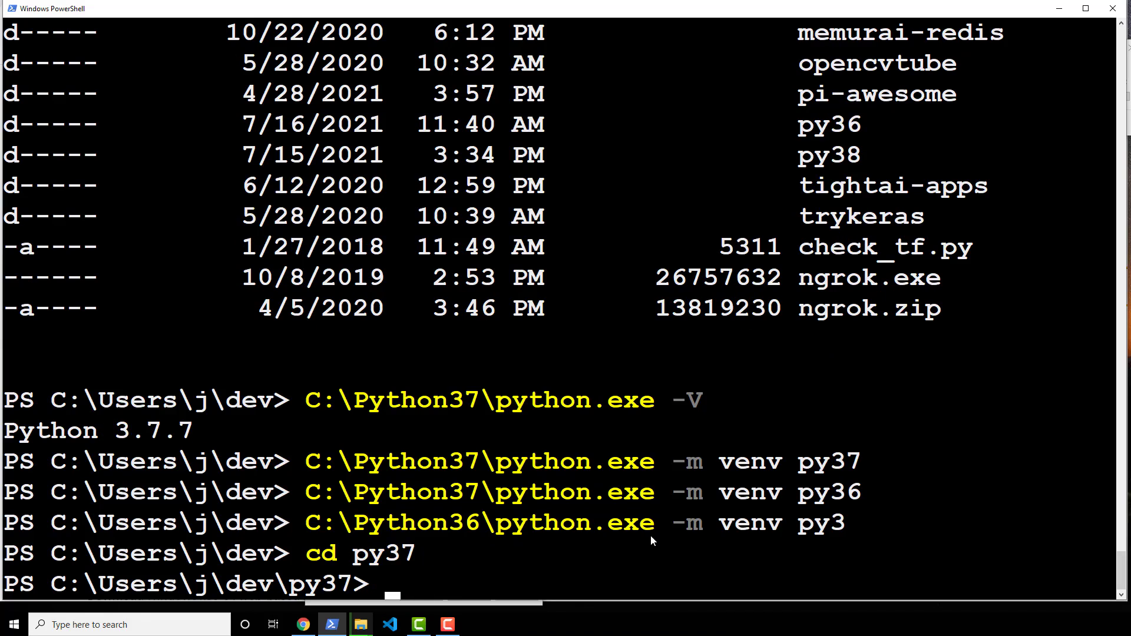
pyautogui.write('.\\Scrip')
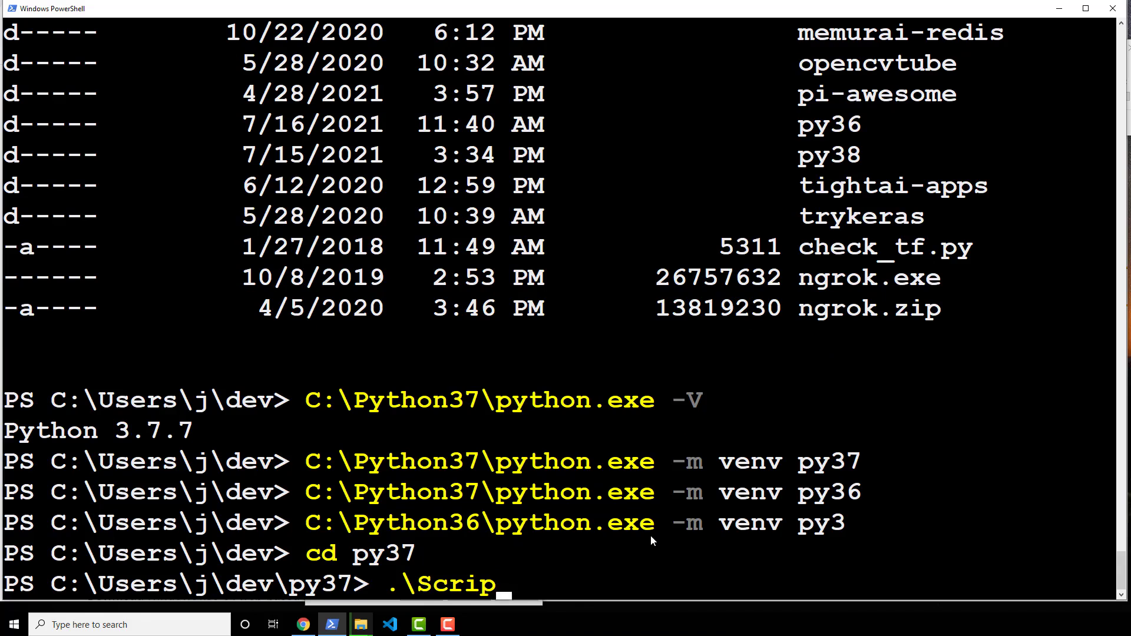
pyautogui.write('ts\\ac')
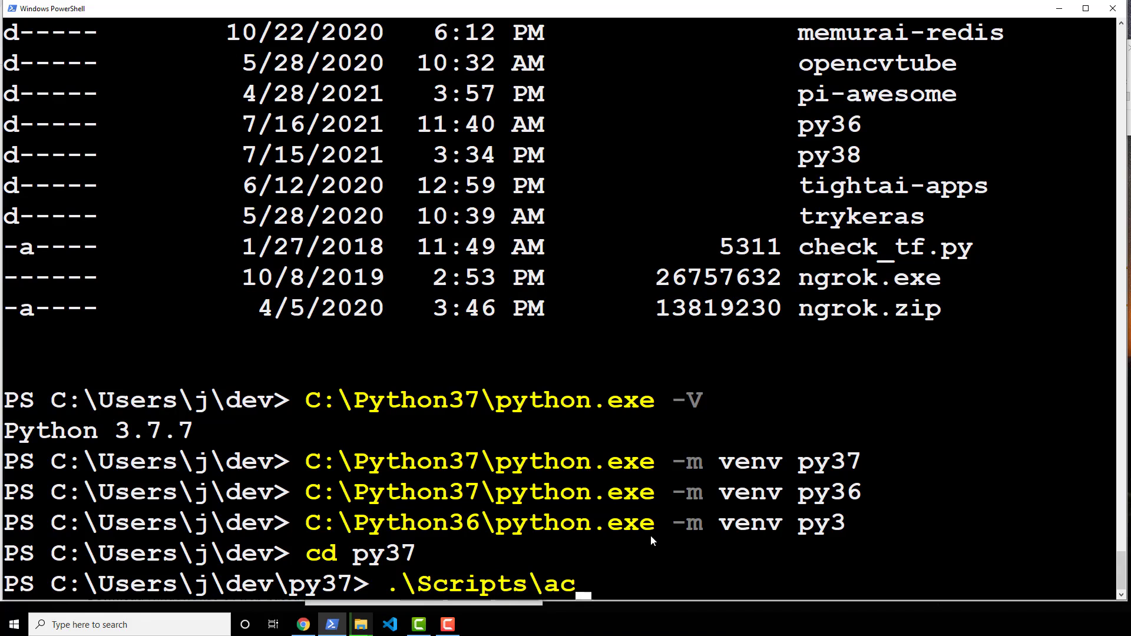
pyautogui.write('tivate')
pyautogui.press('Return')
# Check the Python version inside the active py37 environment with python -V and compare it with the environment name
pyautogui.write('py')
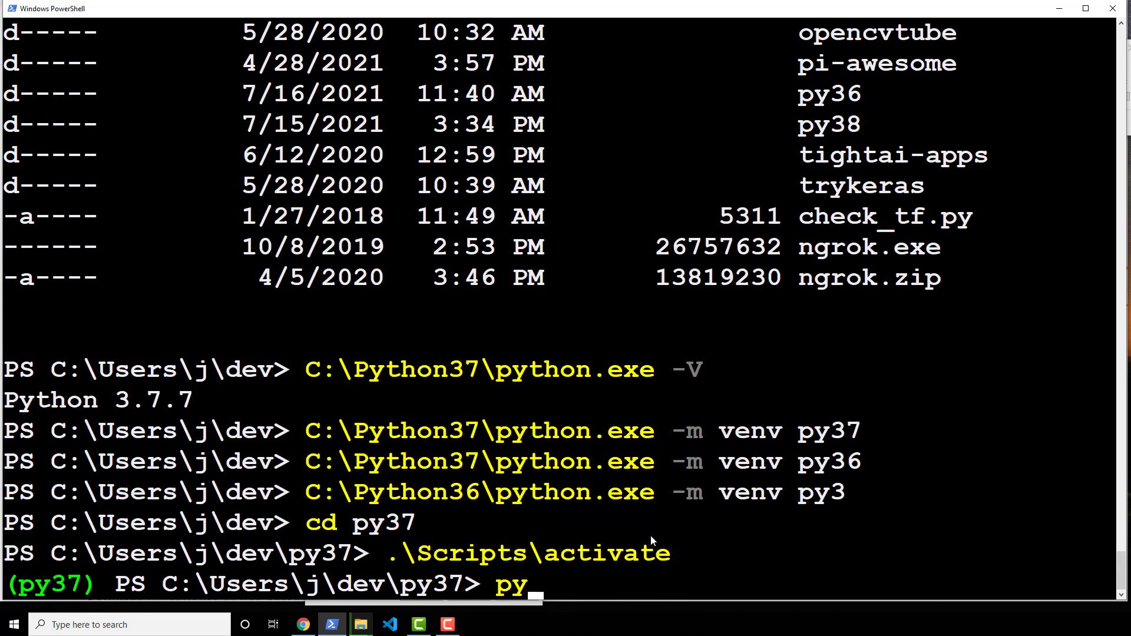
pyautogui.write('thon -V')
pyautogui.press('Return')
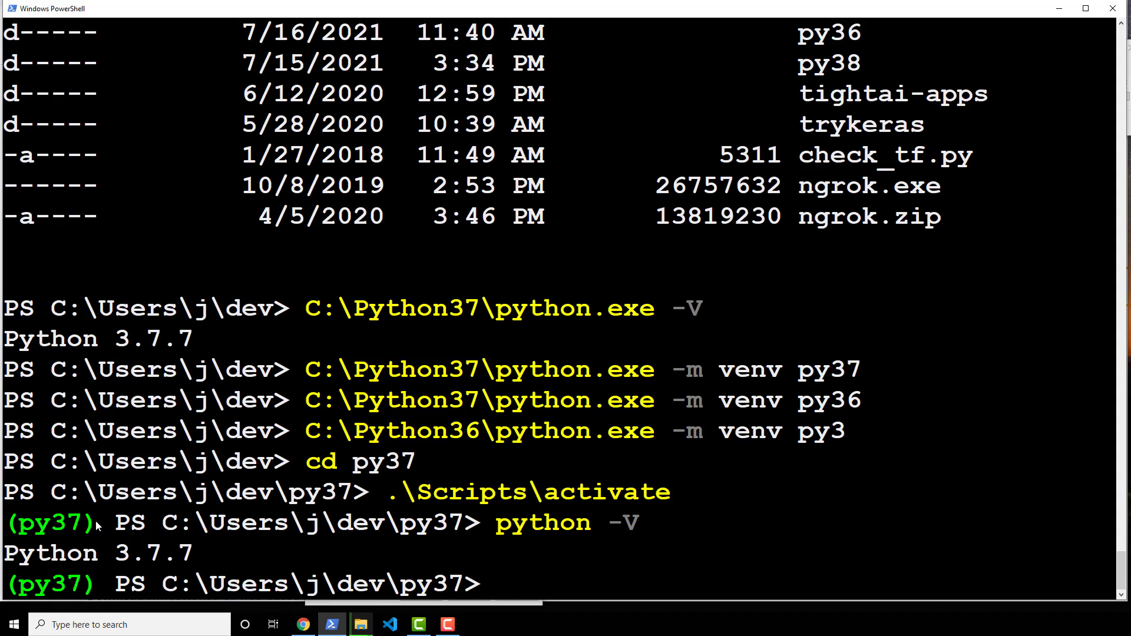
pyautogui.moveTo(95, 523); pyautogui.dragTo(3, 522)
pyautogui.moveTo(217, 556); pyautogui.dragTo(28, 555)
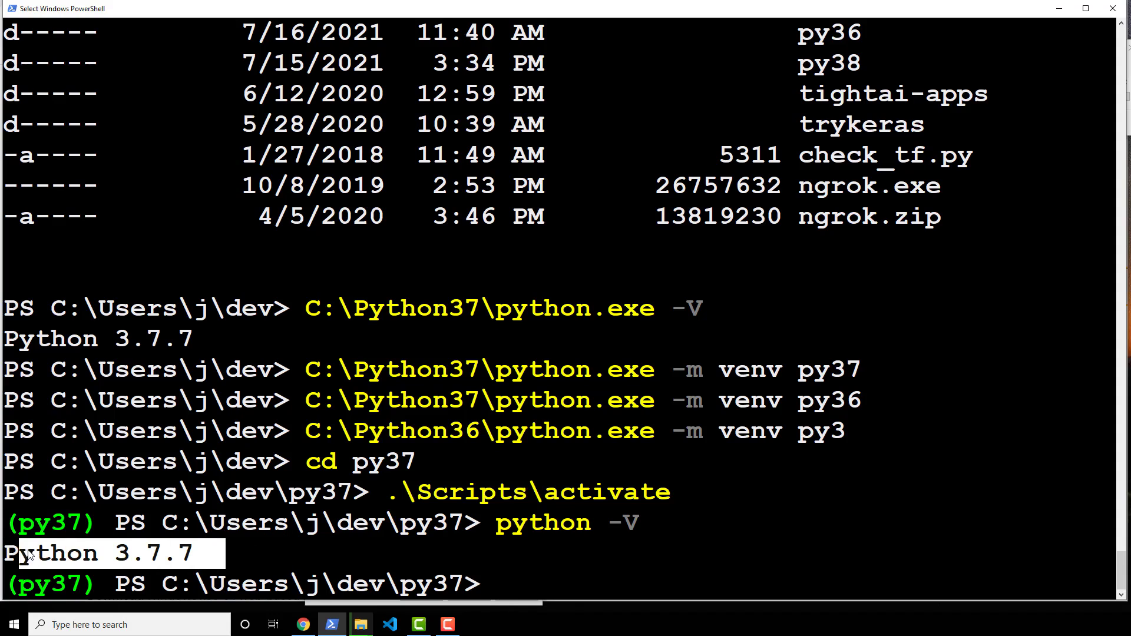
pyautogui.click(331, 553)
# Try to leave the py37 environment with exit()
pyautogui.write('exi')
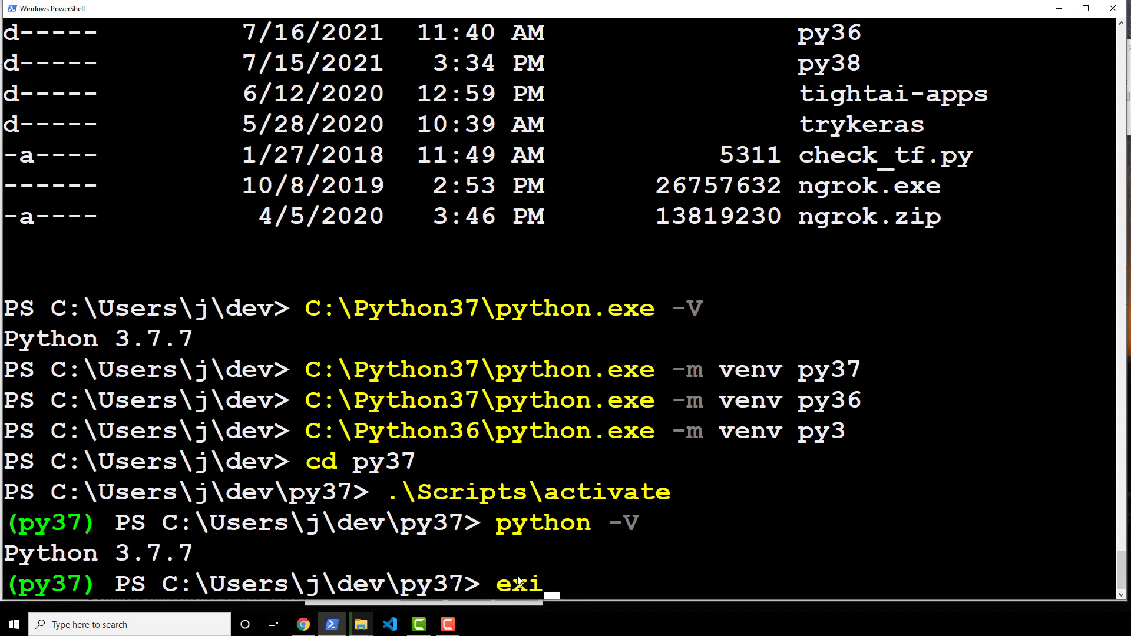
pyautogui.write('t()')
pyautogui.press('Return')
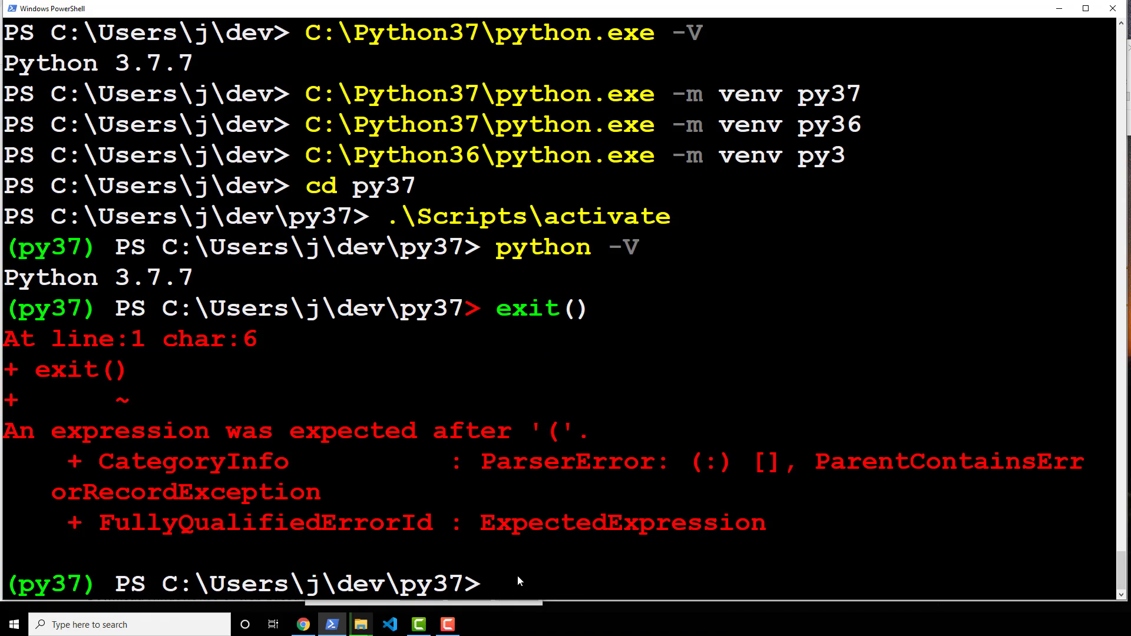
# Leave the py37 virtual environment with the deactivate command
pyautogui.write('deactivate')
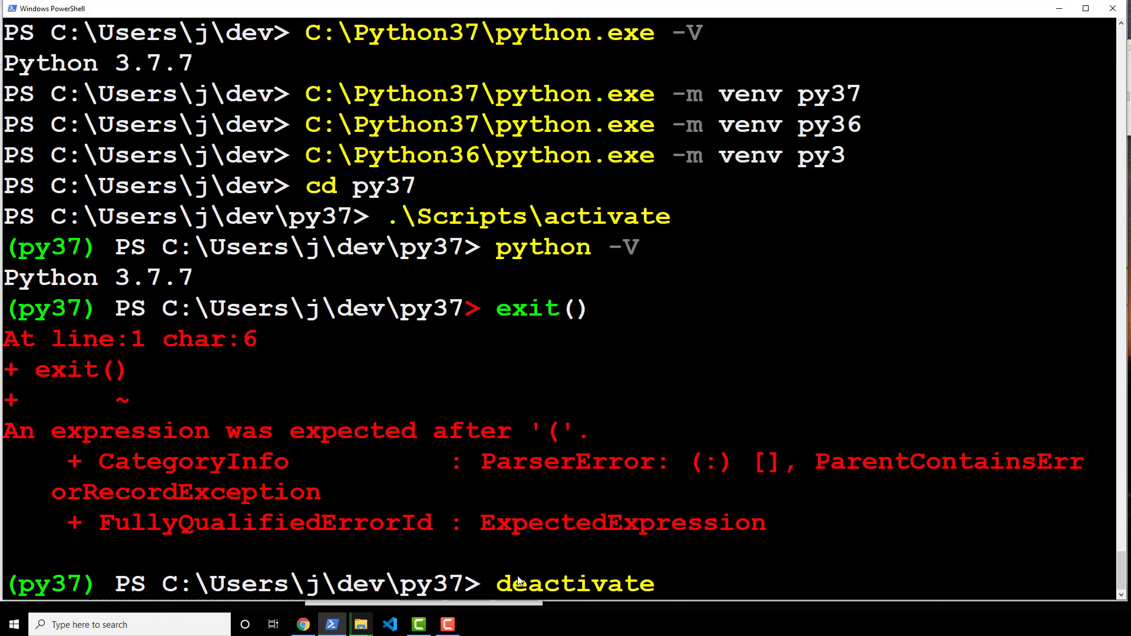
pyautogui.press('Return')
pyautogui.moveTo(498, 295); pyautogui.dragTo(588, 289)
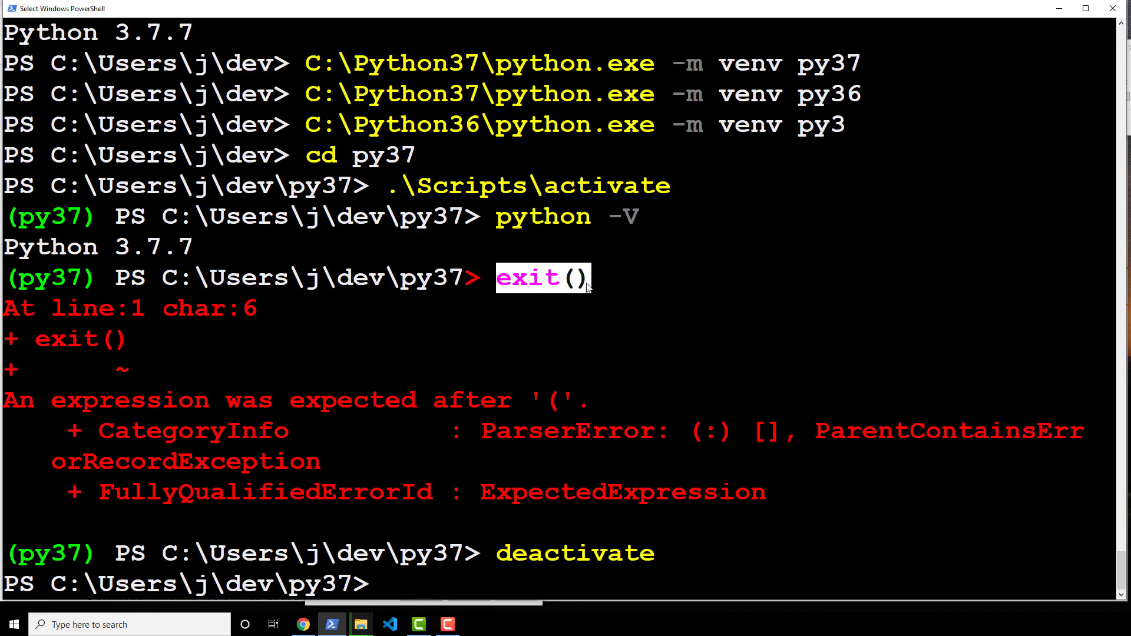
pyautogui.click(615, 308)
# Go back up to the dev folder and list its contents with ls
pyautogui.write('cd ..')
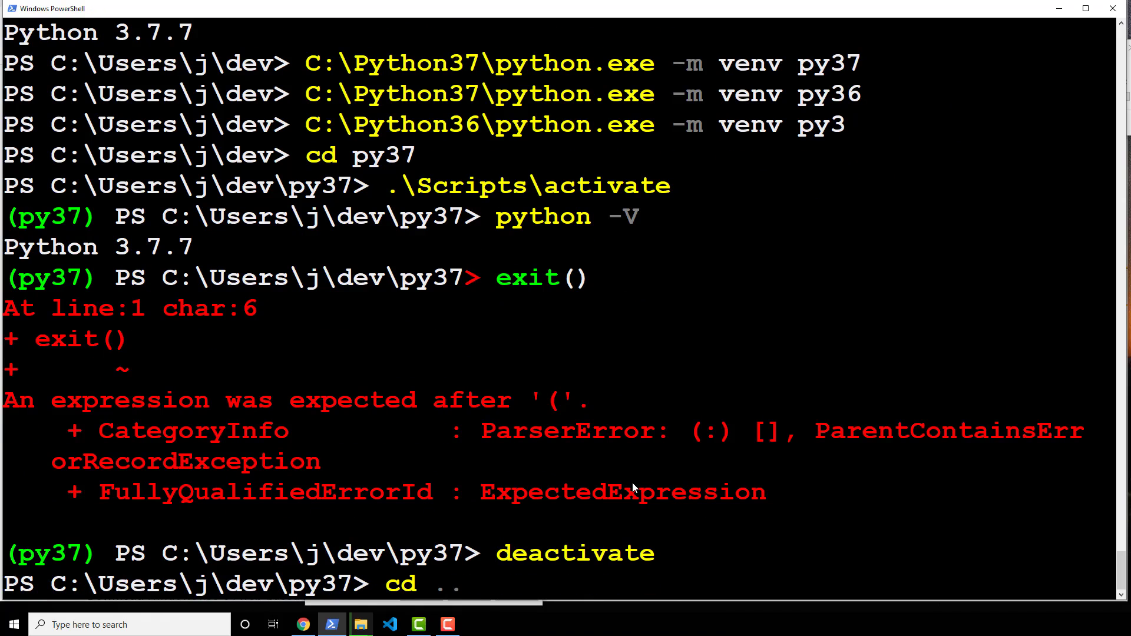
pyautogui.press('Return')
pyautogui.write('ls')
pyautogui.press('Return')
# Change into the py3 folder and activate its virtual environment with .\Scripts\activate
pyautogui.write('cd ')
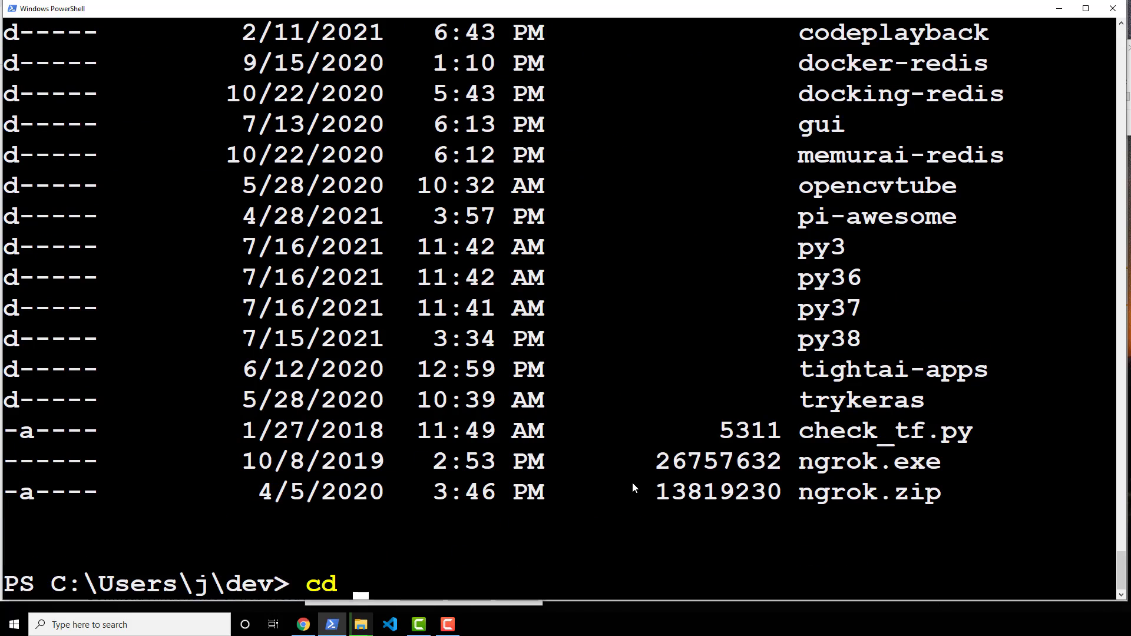
pyautogui.write('pyt3')
pyautogui.press('Return')
pyautogui.write('.\\script')
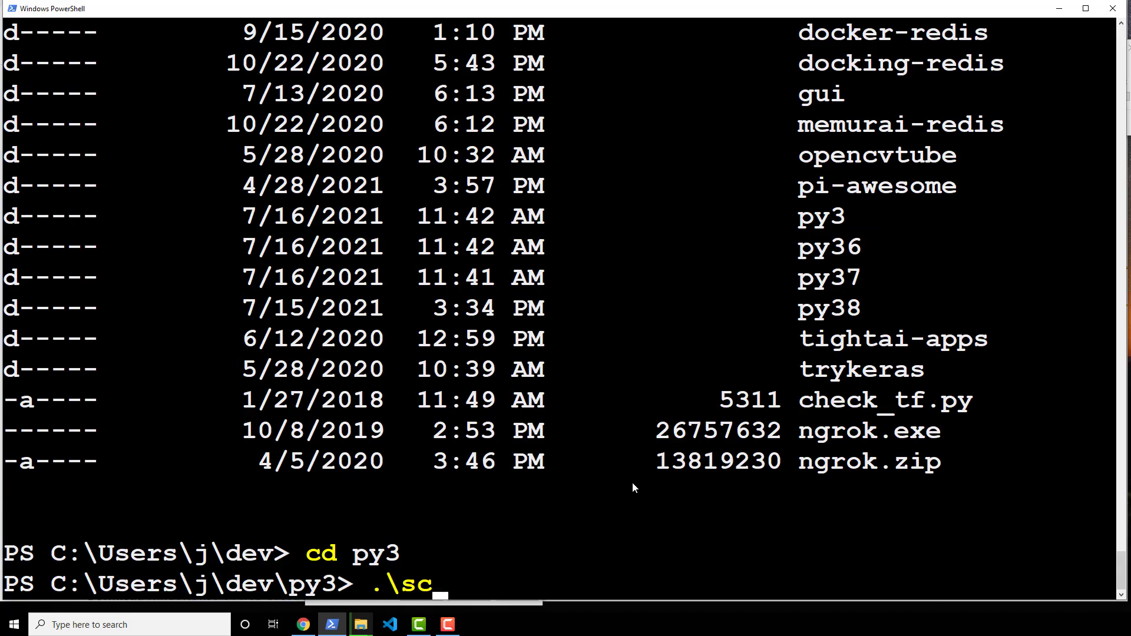
pyautogui.press('BackSpace')
pyautogui.press('BackSpace')
pyautogui.press('BackSpace')
pyautogui.press('BackSpace')
pyautogui.press('BackSpace')
pyautogui.press('BackSpace')
pyautogui.write('Scripts\\activate')
pyautogui.press('Return')
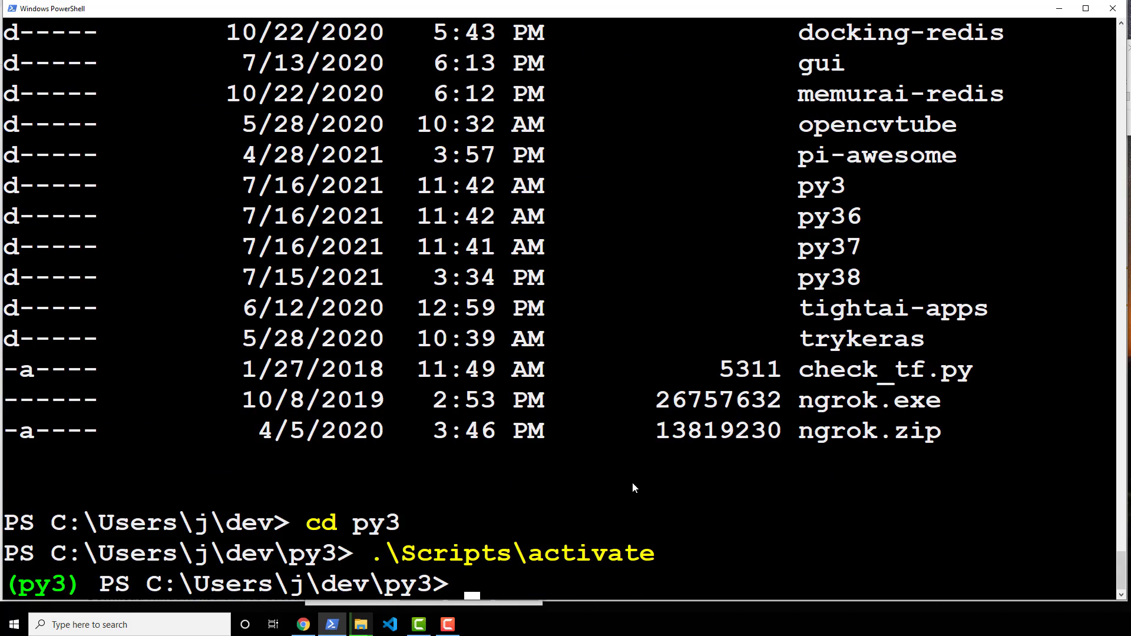
# Check the Python version in the active py3 environment with python -V and compare it with the earlier py37 output
pyautogui.write('python -V')
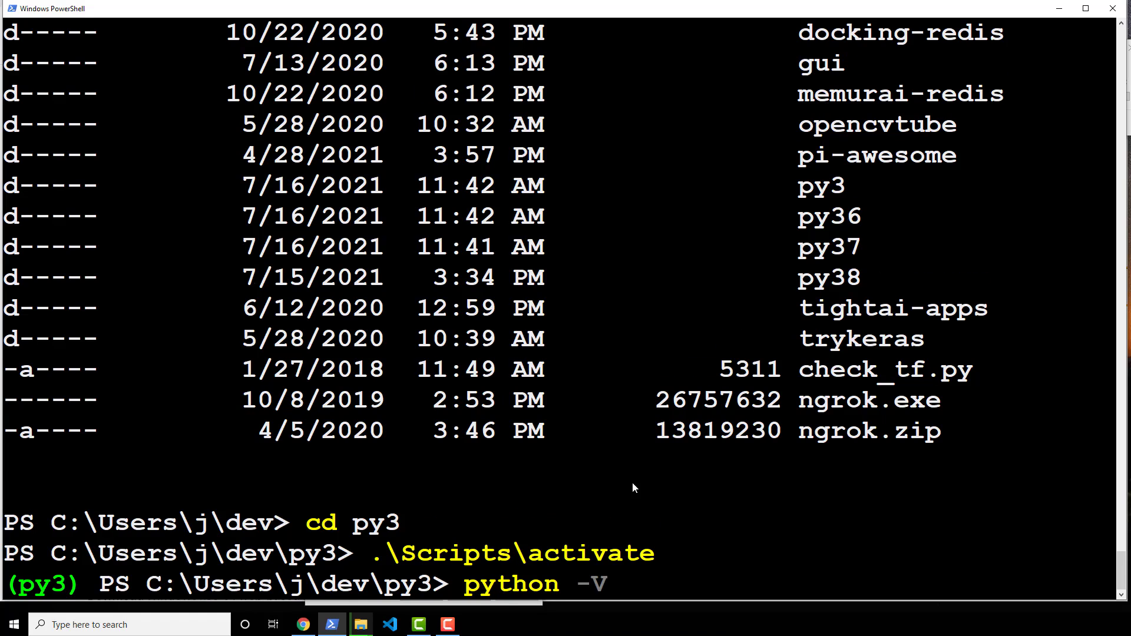
pyautogui.press('Return')
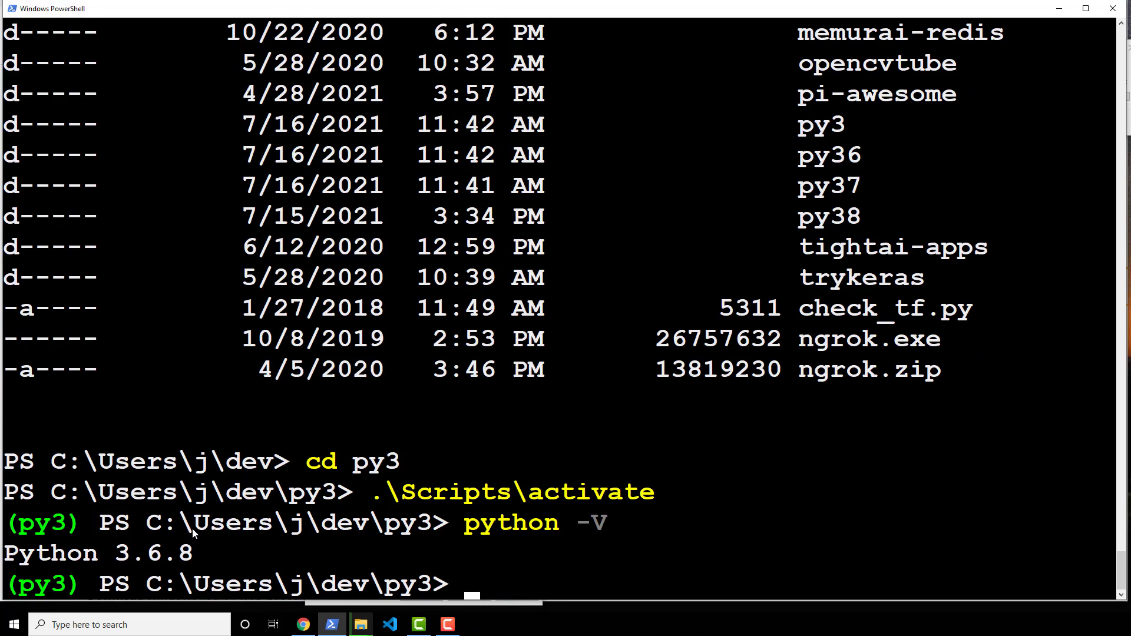
pyautogui.scroll(15, 192, 534)
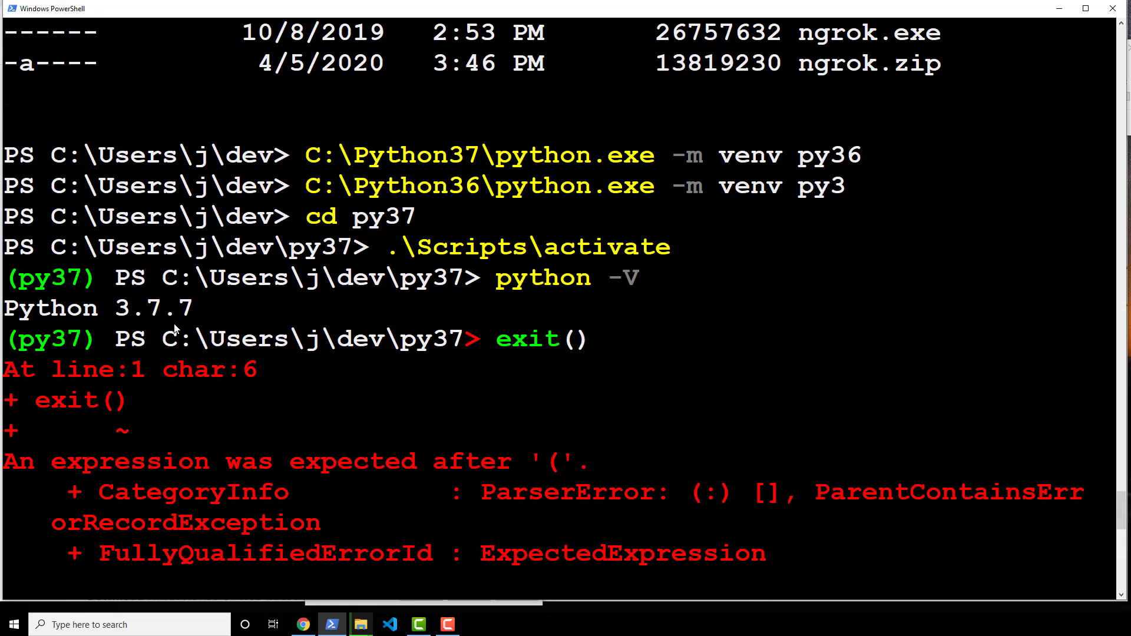
pyautogui.scroll(-15, 185, 321)
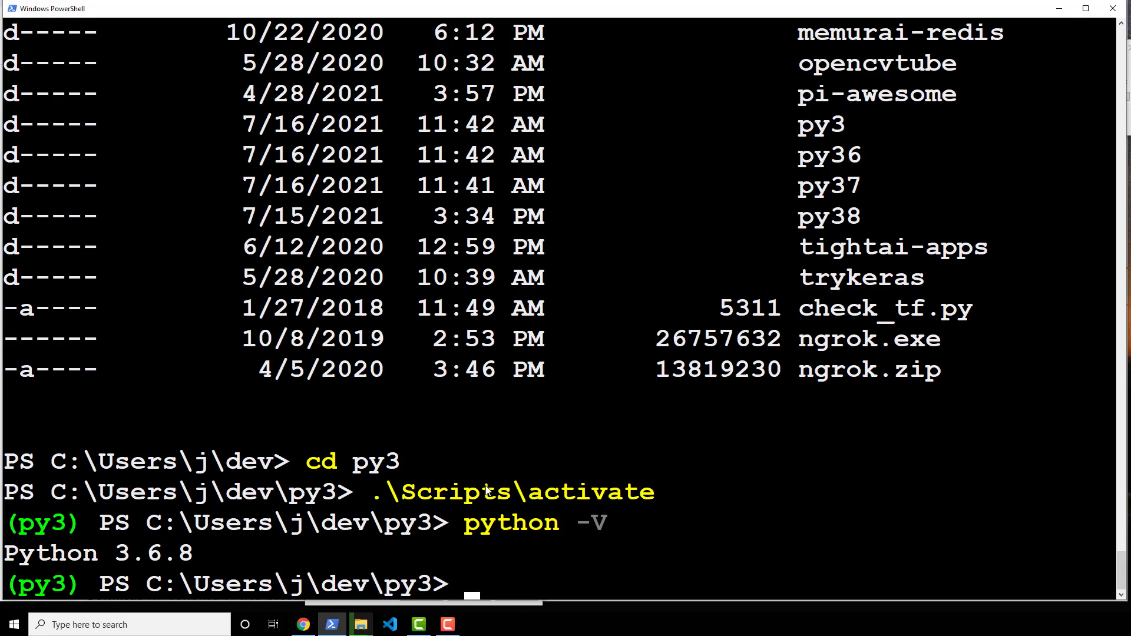
pyautogui.write('pip')
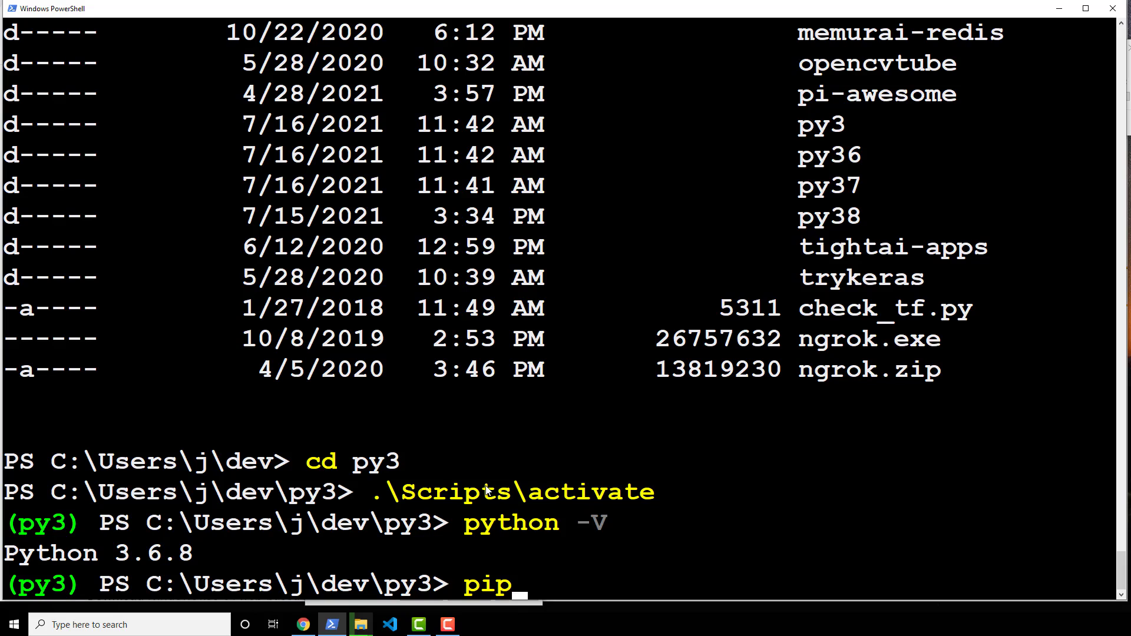
pyautogui.write('env')
pyautogui.press('BackSpace')
pyautogui.press('BackSpace')
pyautogui.press('BackSpace')
pyautogui.press('BackSpace')
pyautogui.press('BackSpace')
pyautogui.write('oetry')
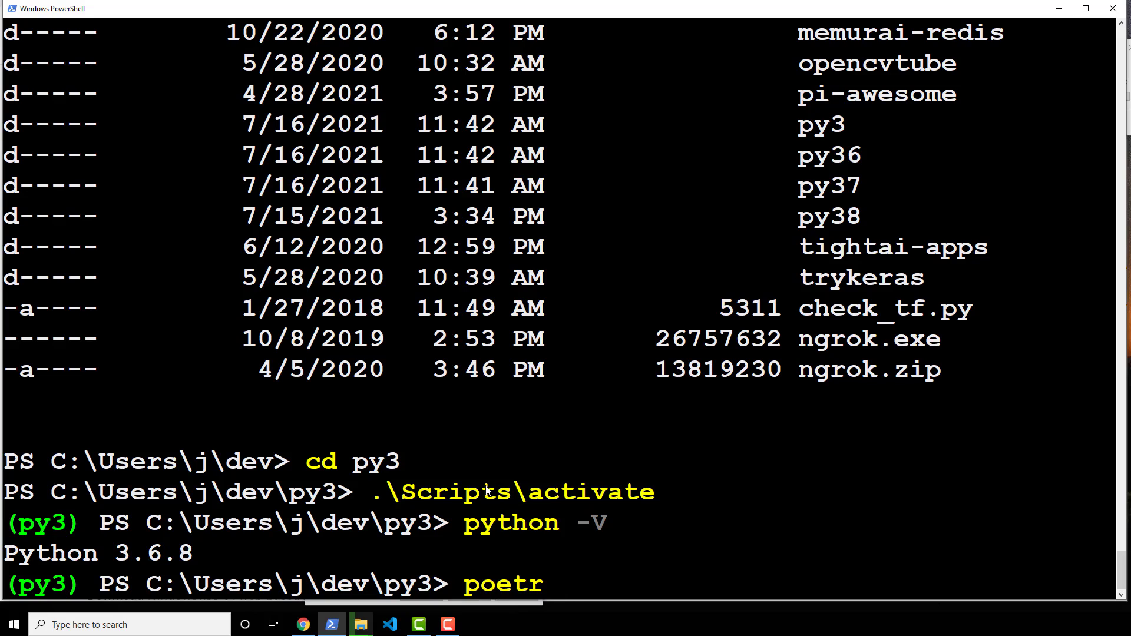
pyautogui.press('BackSpace')
pyautogui.press('BackSpace')
pyautogui.press('BackSpace')
pyautogui.press('BackSpace')
pyautogui.press('BackSpace')
pyautogui.press('BackSpace')
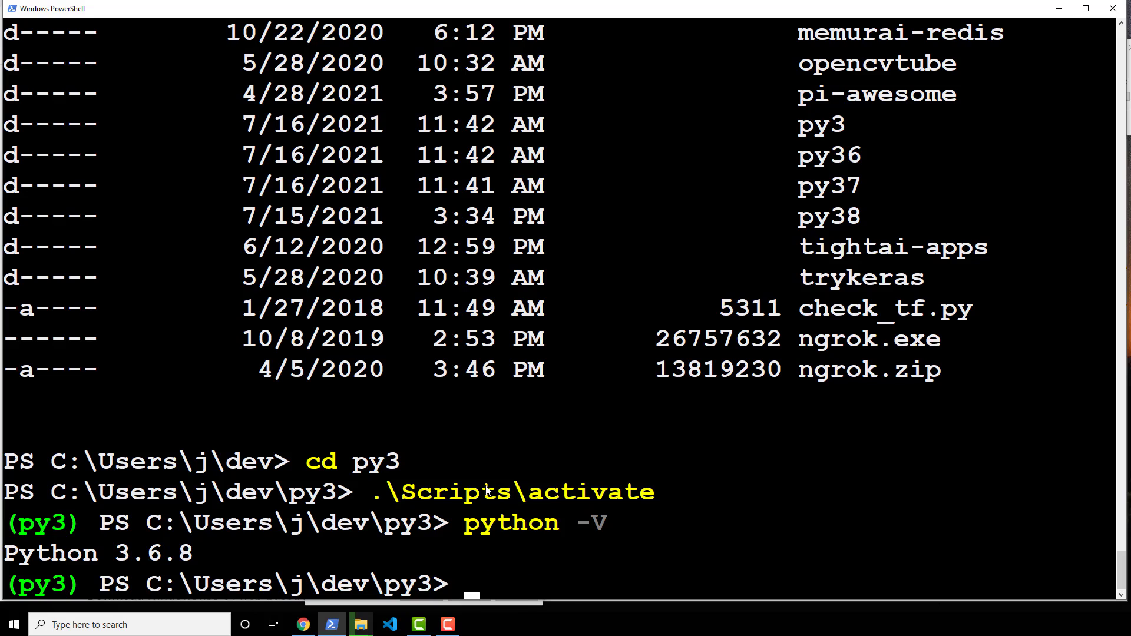
pyautogui.write('conda')
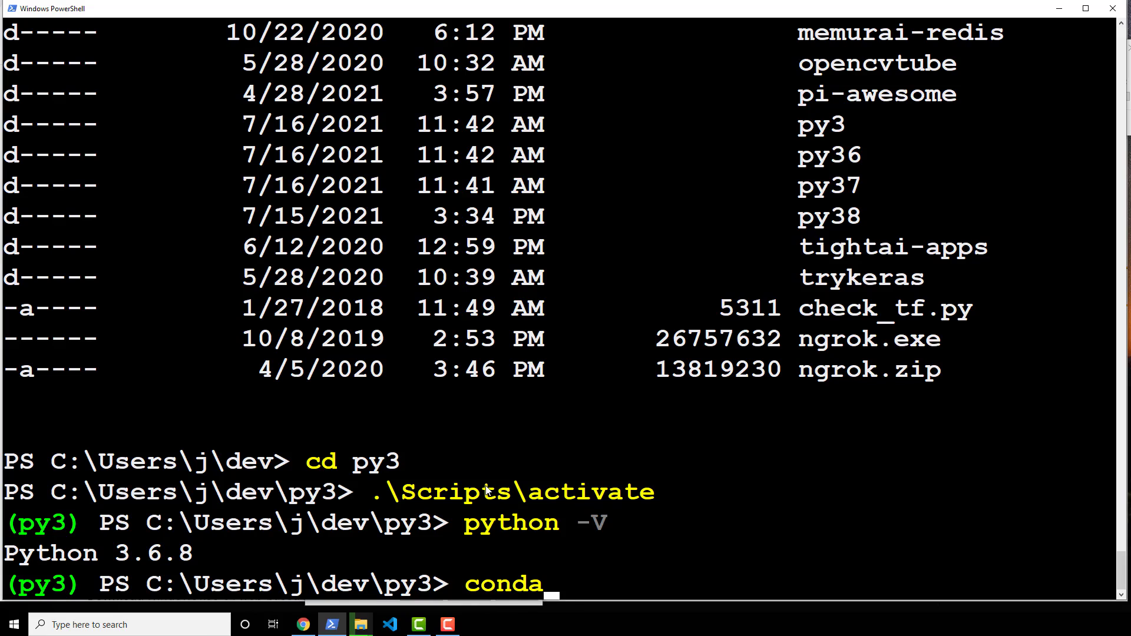
pyautogui.press('BackSpace')
pyautogui.press('BackSpace')
pyautogui.press('BackSpace')
pyautogui.press('BackSpace')
pyautogui.press('BackSpace')
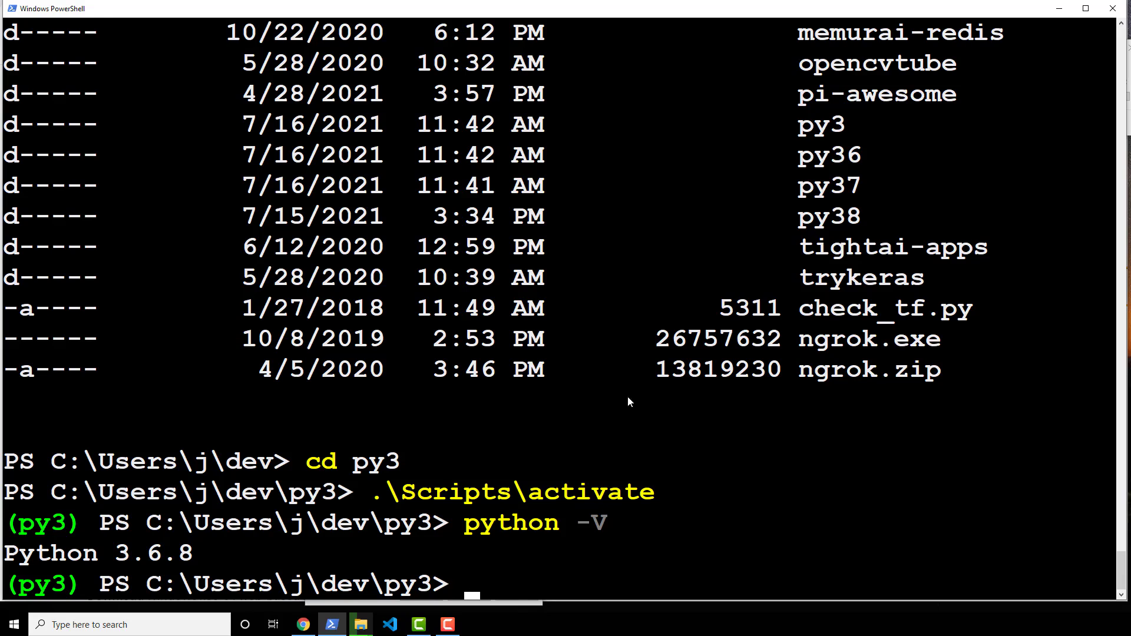
pyautogui.click(662, 431)
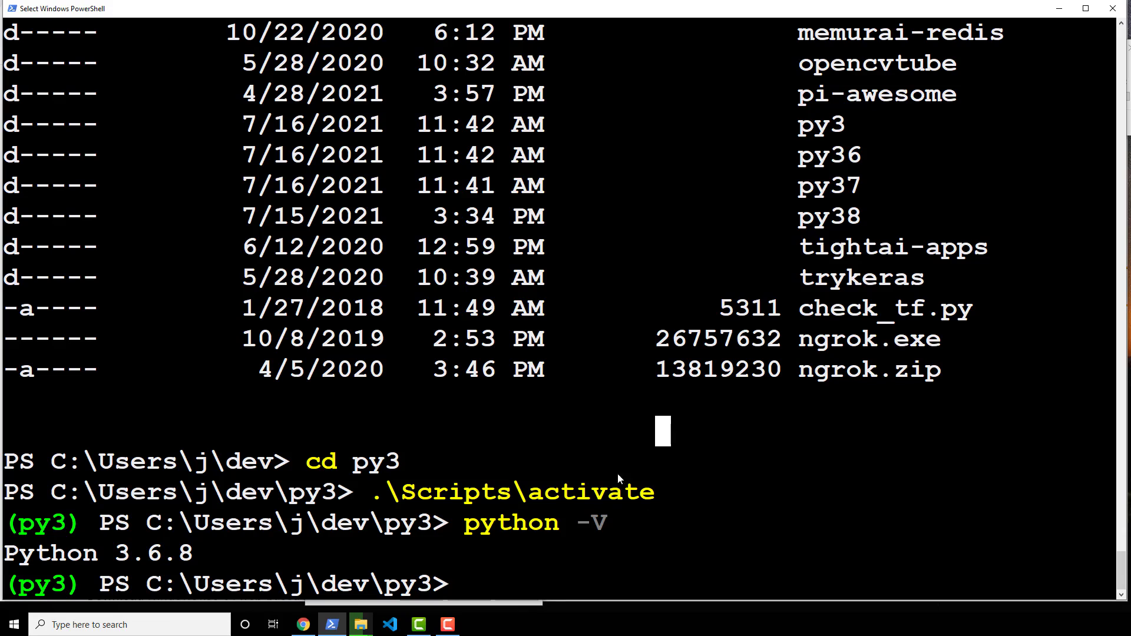
pyautogui.click(602, 463)
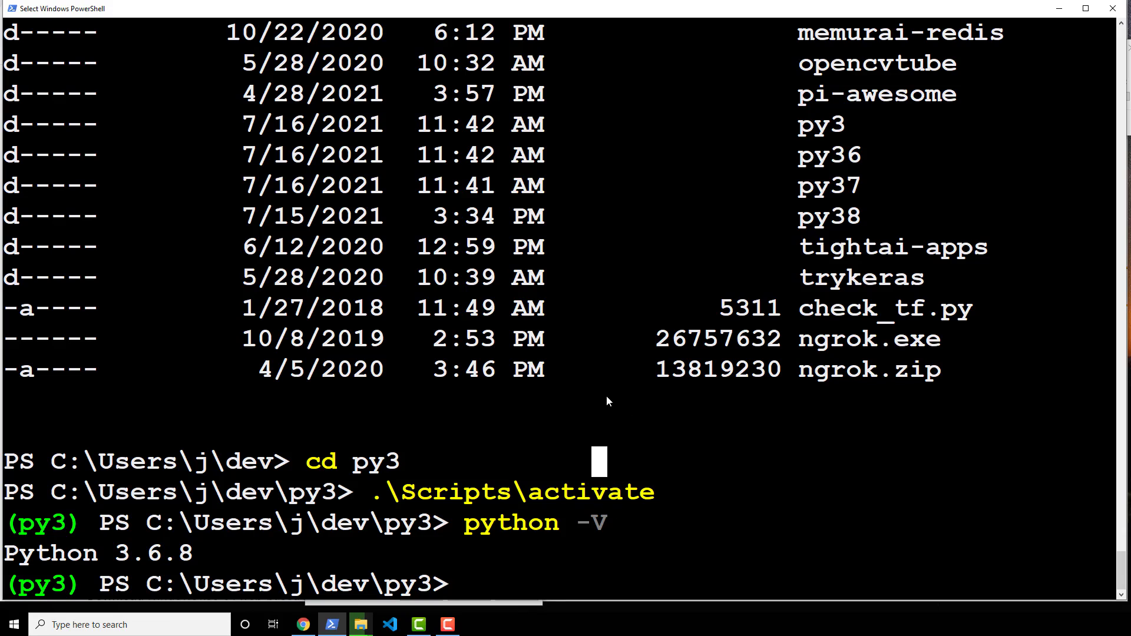